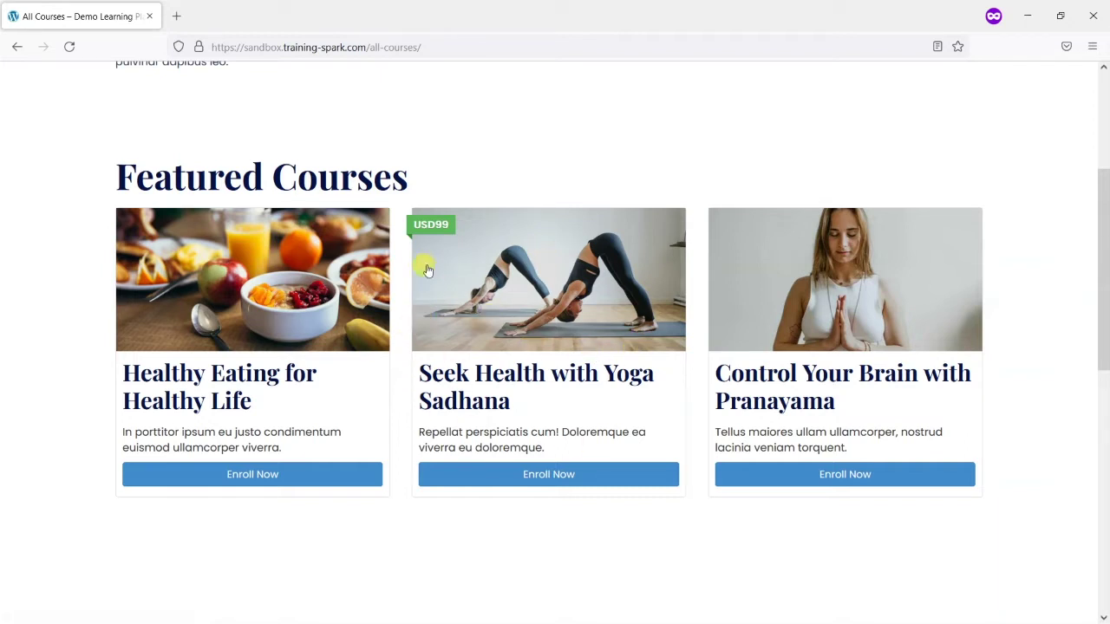
Bring the browser window with the WordPress Payments settings to the front
scroll(806, 300, up, 3)
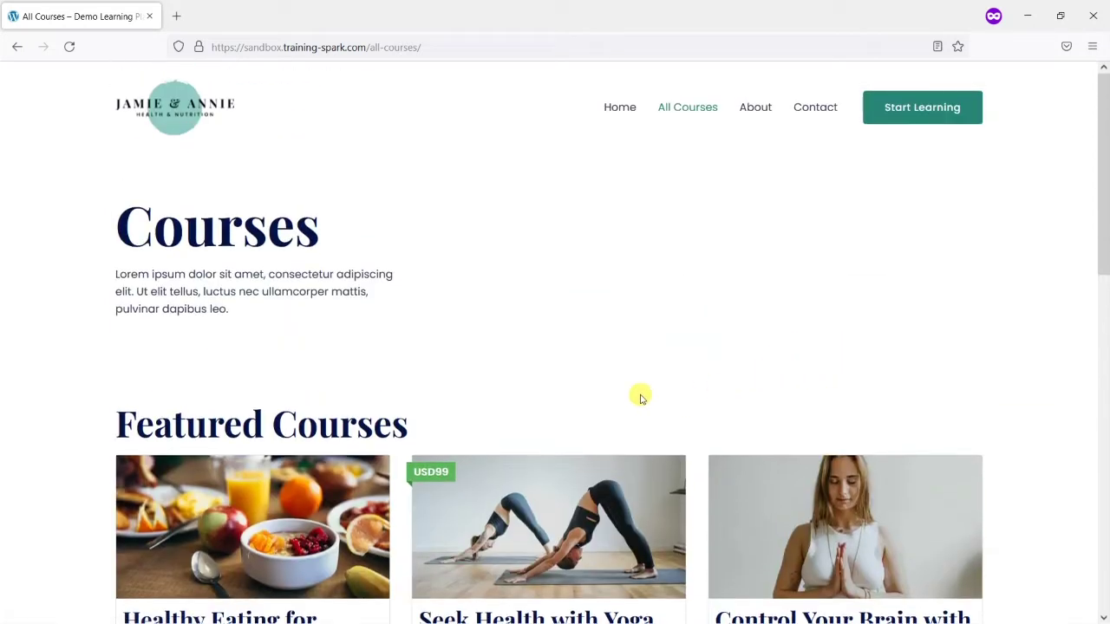
scroll(640, 398, down, 2)
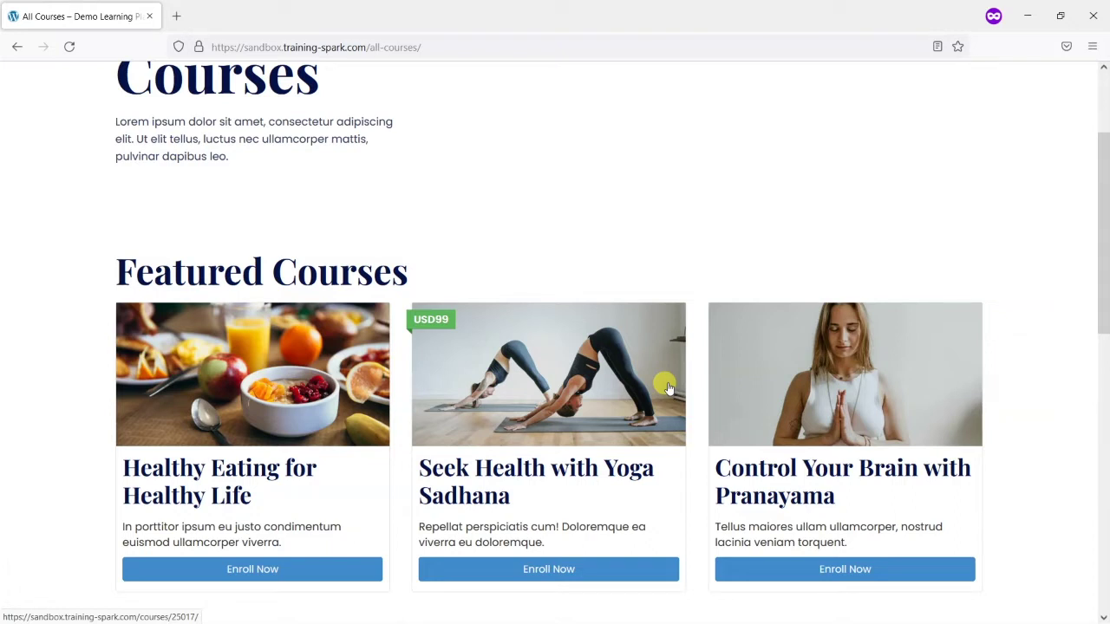
key(alt+Tab)
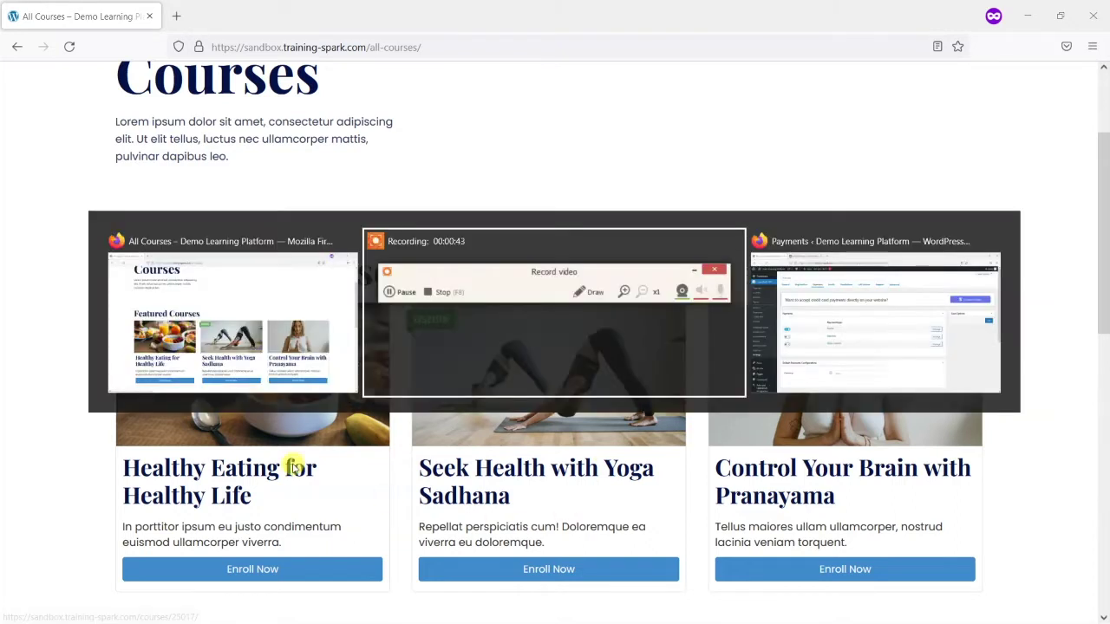
click(202, 341)
key(alt+Tab)
click(832, 304)
Switch to the WooCommerce tab and look over the 'Build exactly the eCommerce website you want' homepage
click(243, 16)
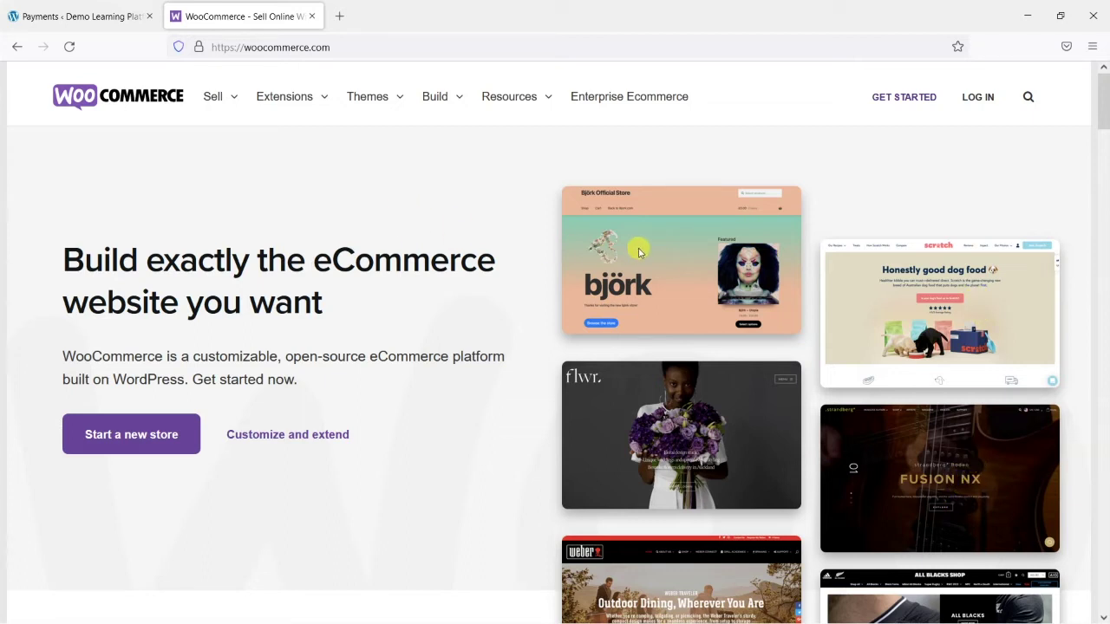
scroll(739, 323, down, 1)
scroll(739, 323, down, 2)
scroll(931, 356, up, 3)
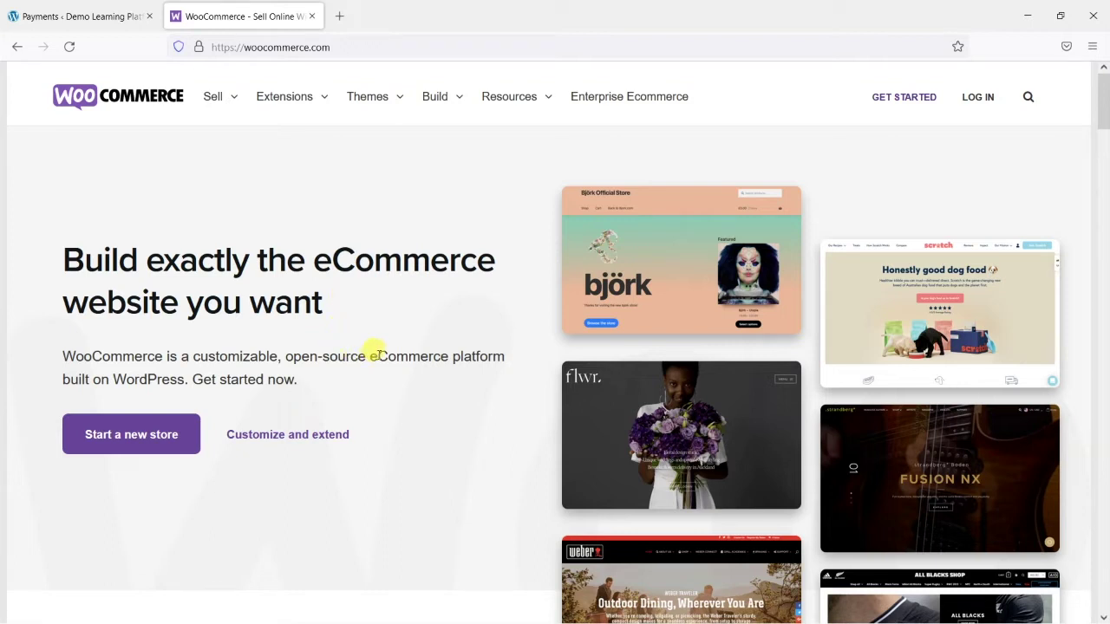
Review LearnDash Payments settings: only PayPal enabled, currency set to USD
click(95, 16)
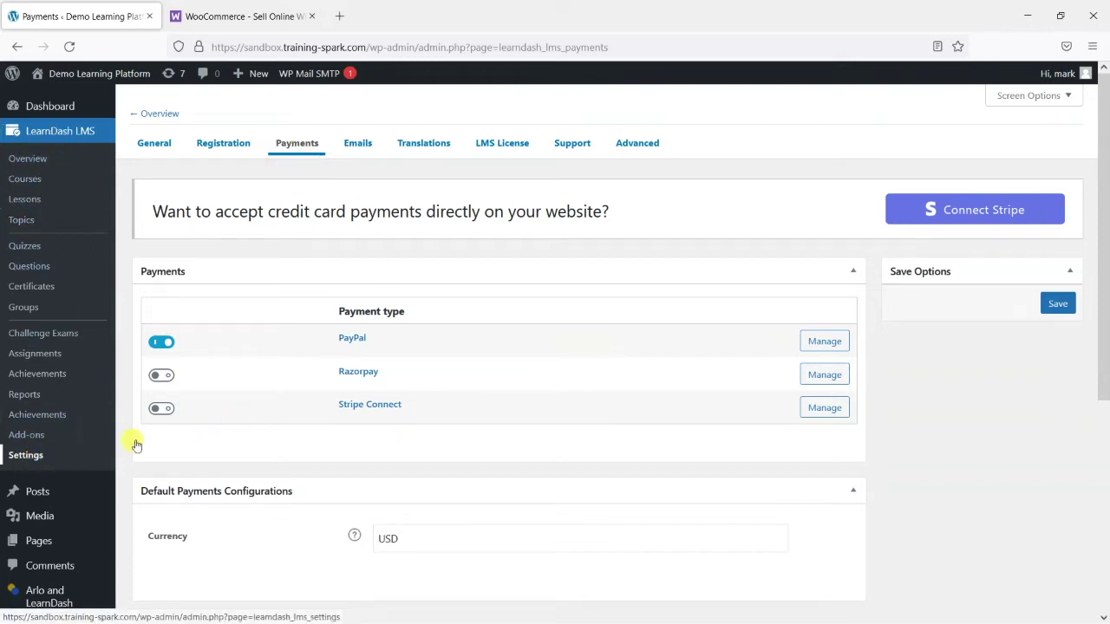
scroll(486, 251, down, 3)
scroll(486, 251, up, 2)
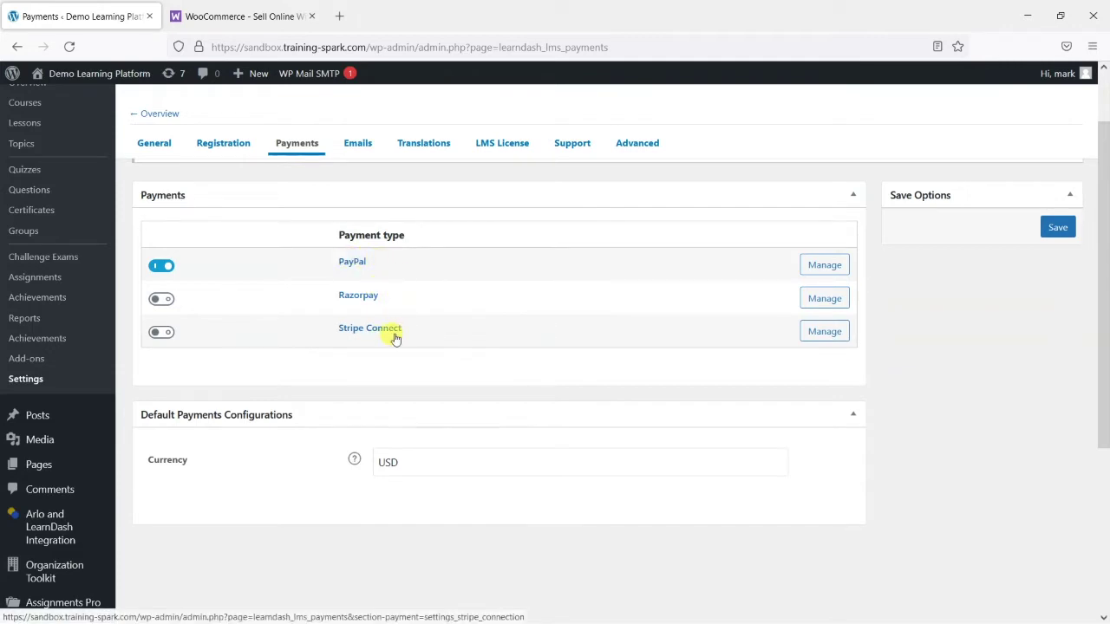
scroll(364, 334, down, 3)
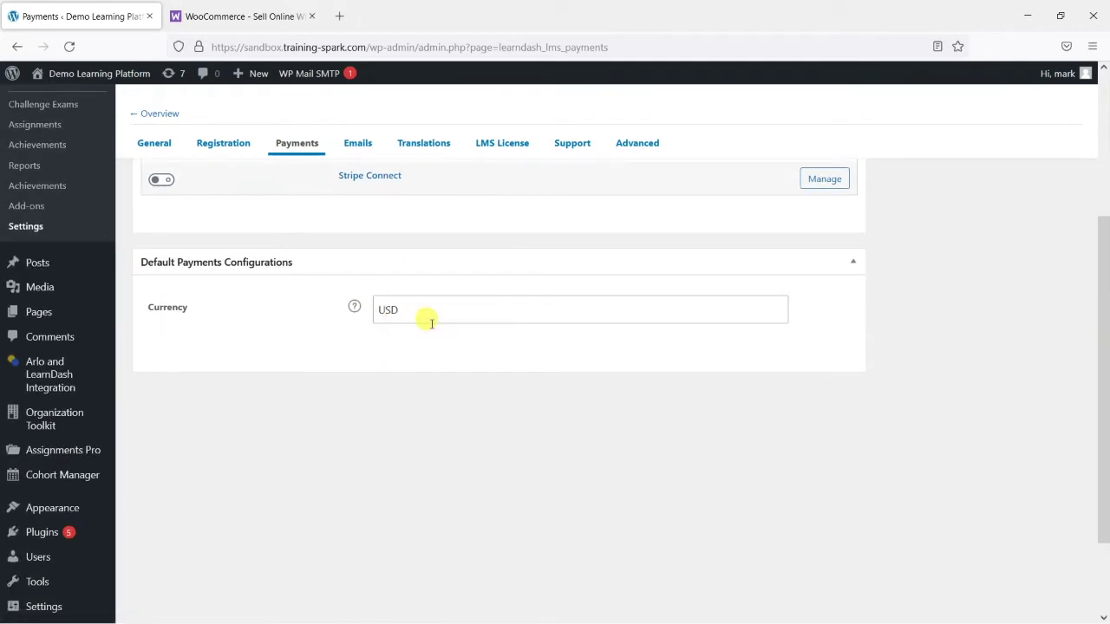
scroll(429, 343, up, 3)
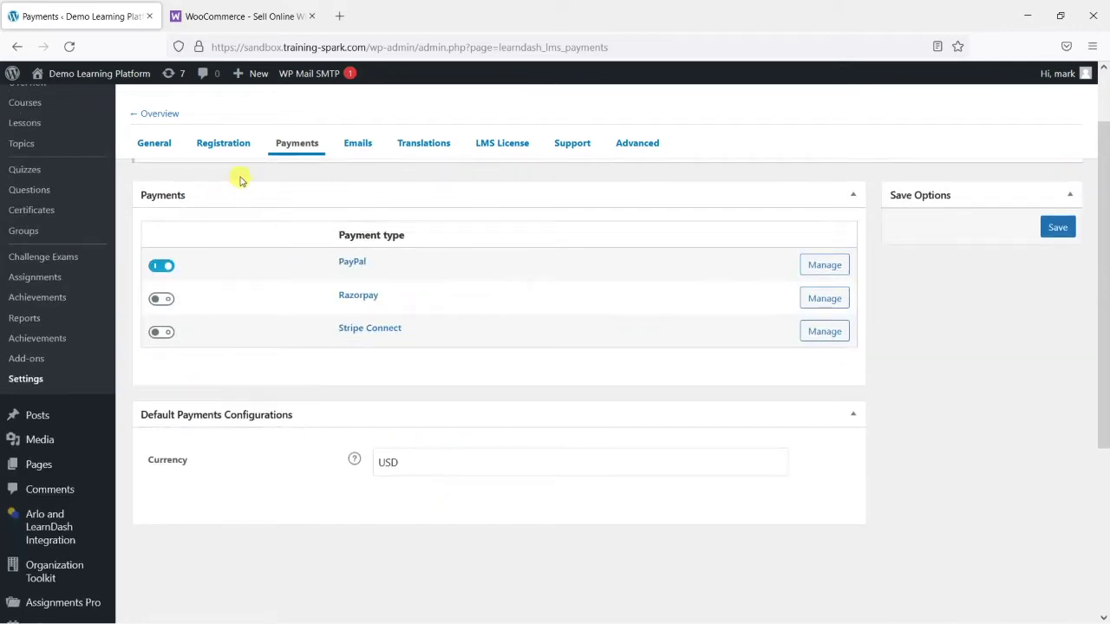
Glance at the WooCommerce tab, recheck Payments, then go to the LearnDash Courses list
click(255, 9)
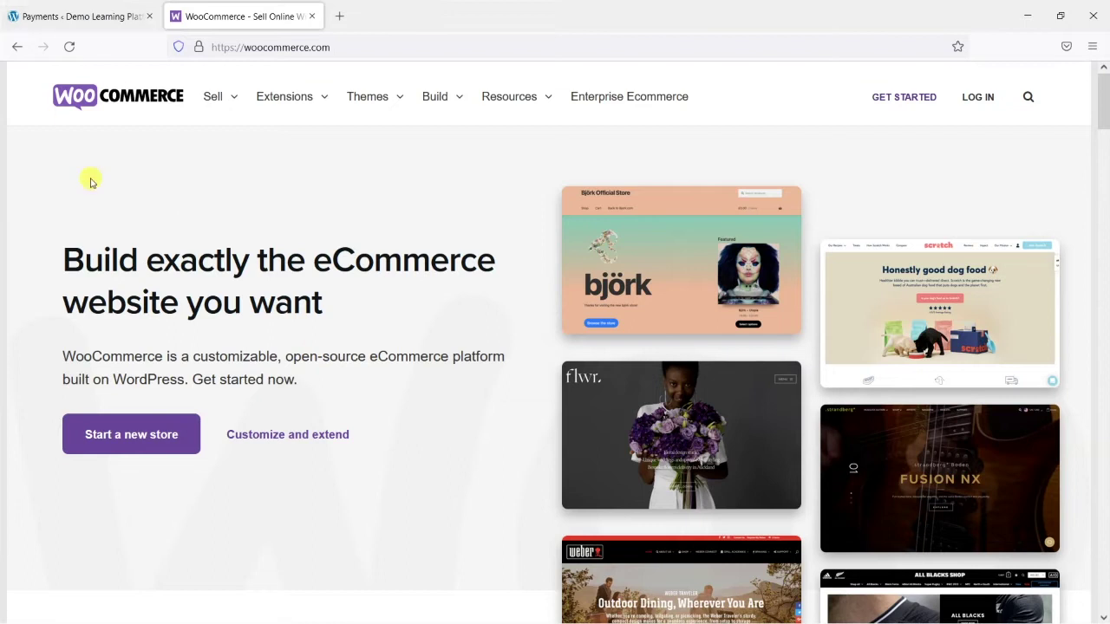
click(39, 15)
scroll(409, 434, down, 2)
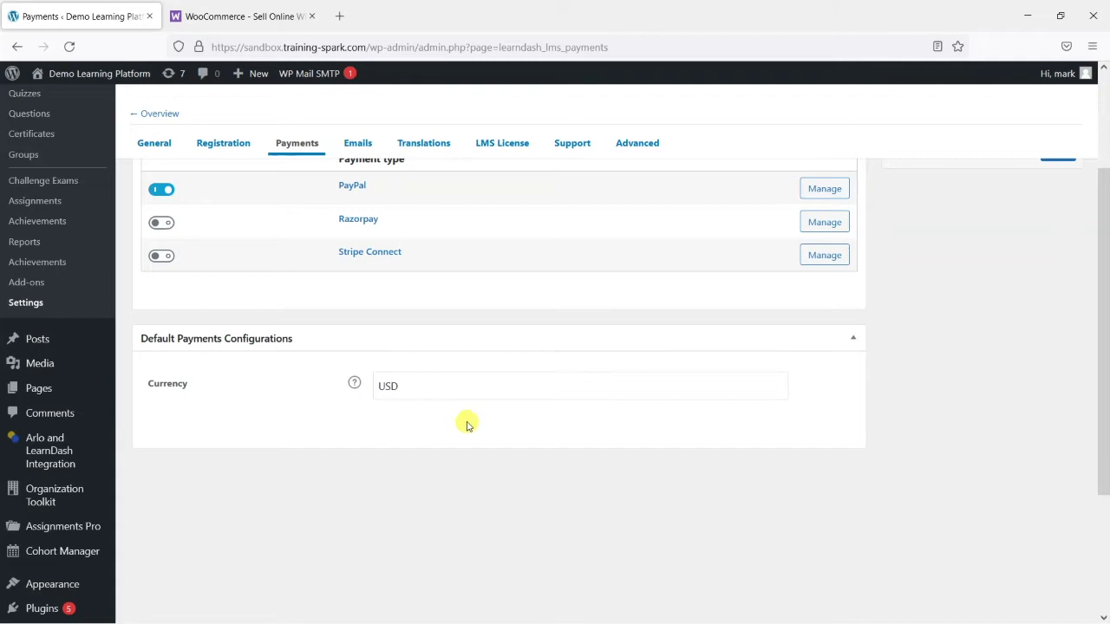
scroll(473, 434, up, 2)
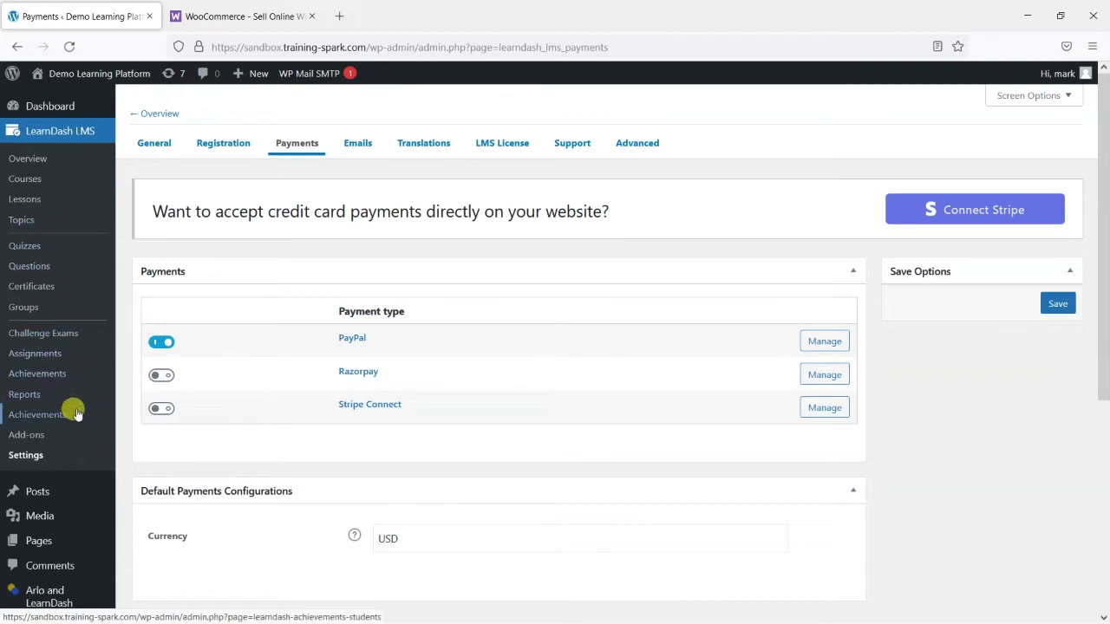
click(35, 180)
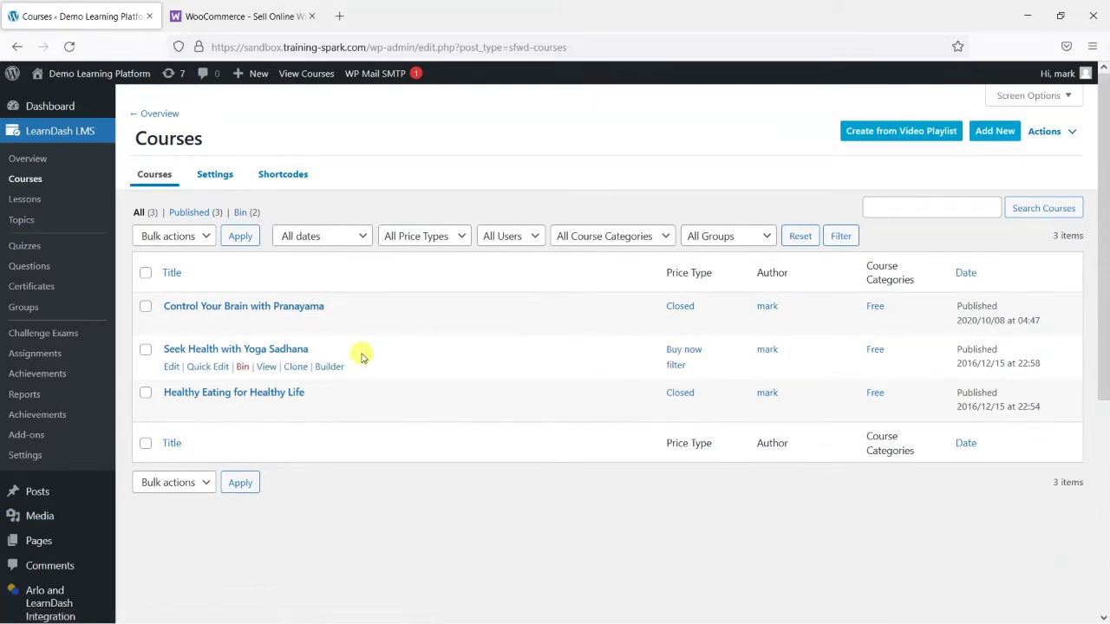
Switch Seek Health with Yoga Sadhana from Buy now to Closed access, update, and confirm all three courses are Closed
click(293, 350)
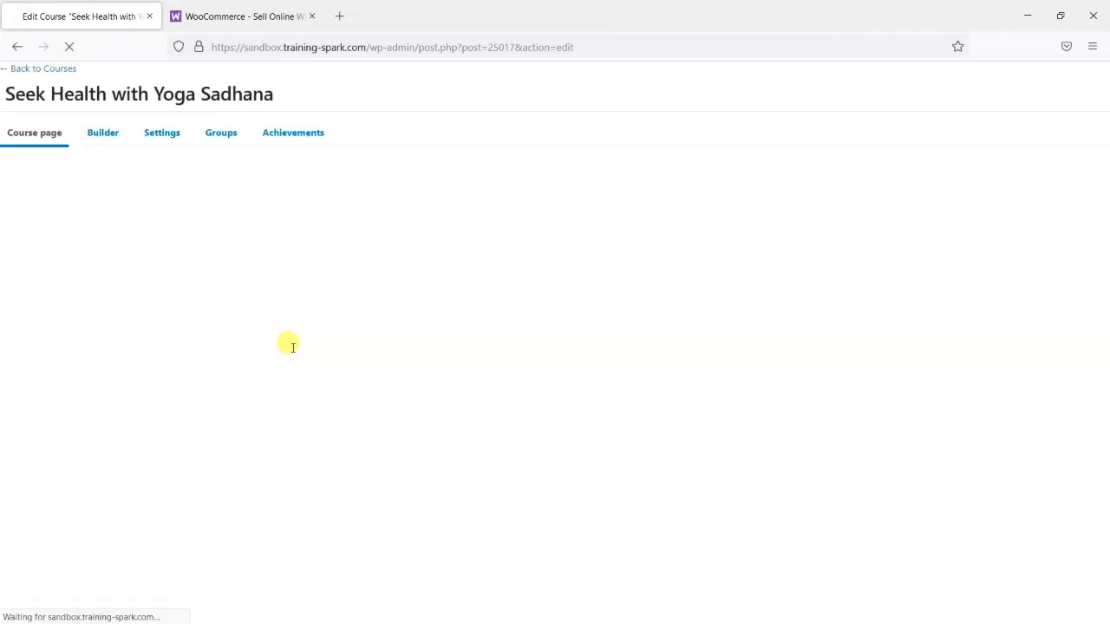
click(157, 134)
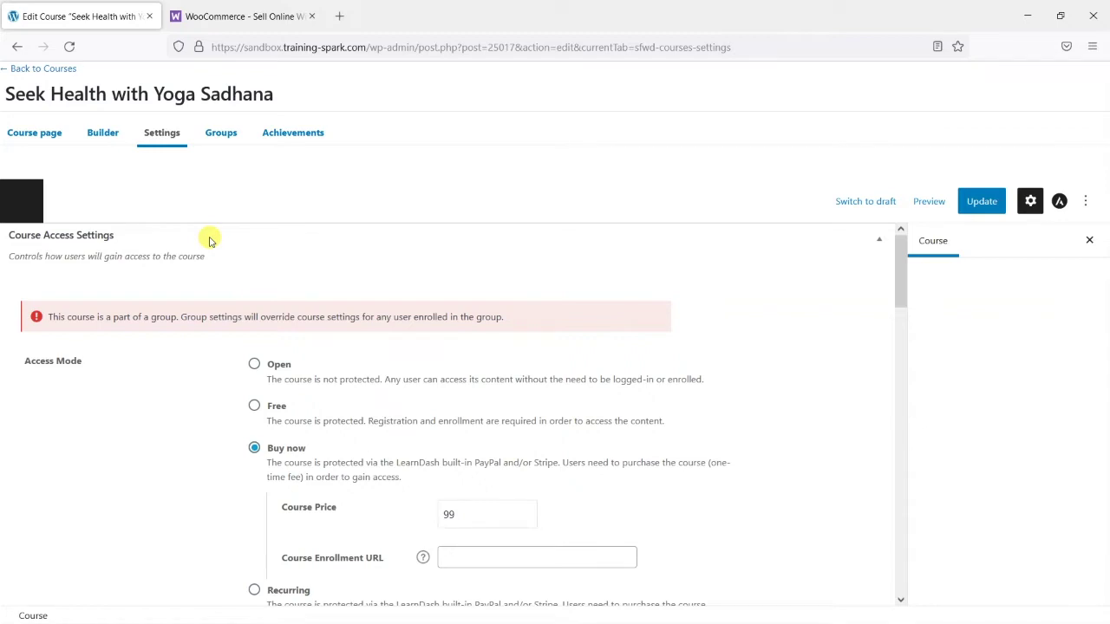
scroll(174, 365, down, 2)
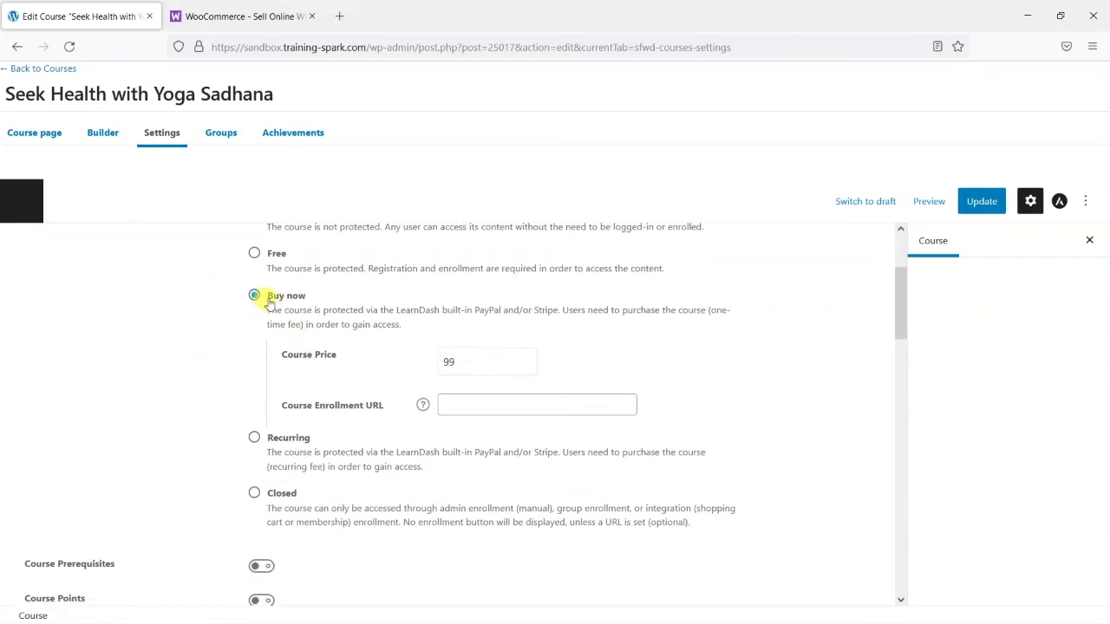
click(253, 491)
click(978, 201)
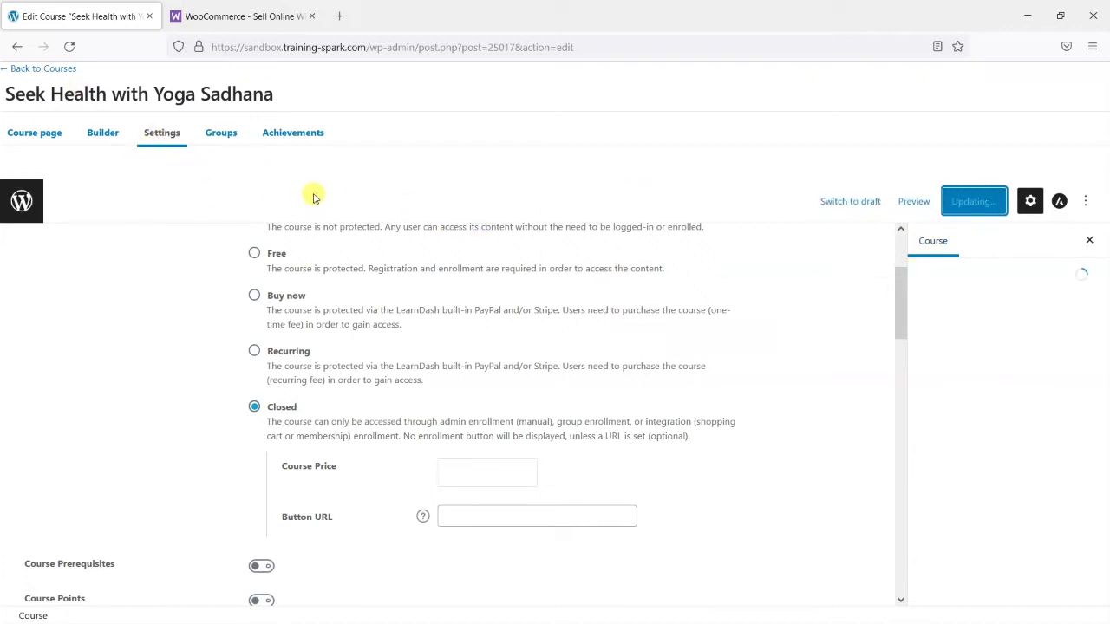
click(47, 69)
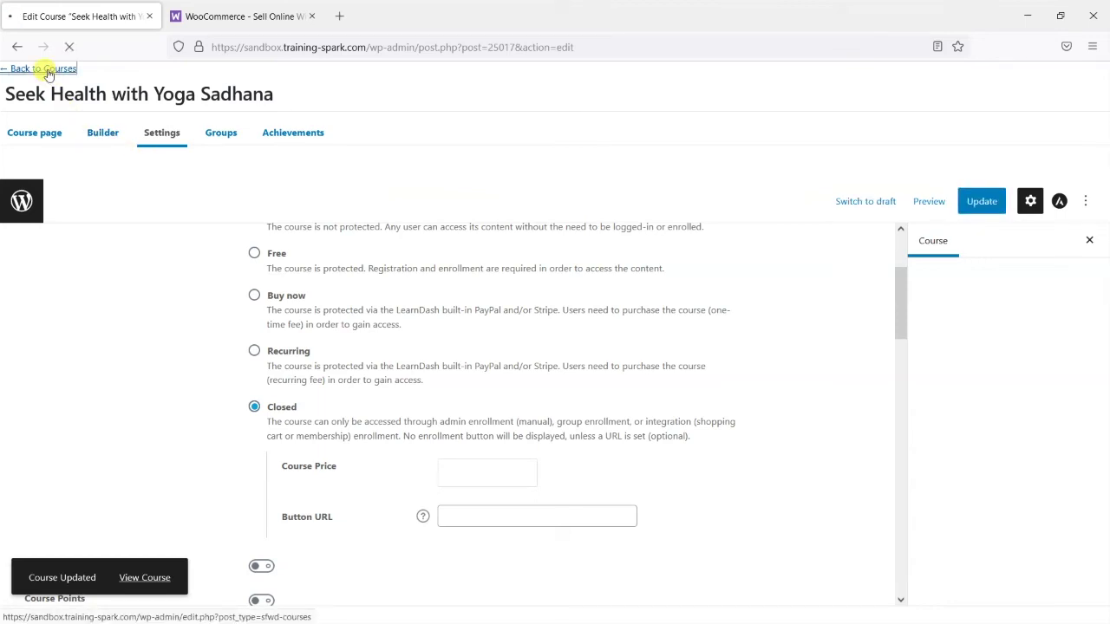
scroll(95, 386, down, 1)
scroll(87, 399, down, 4)
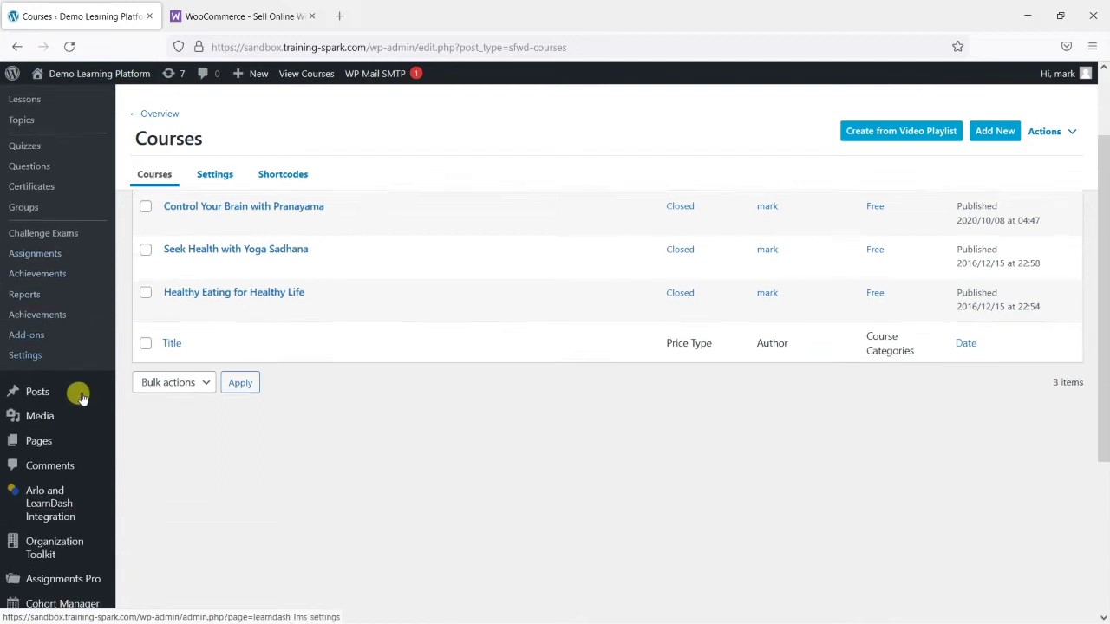
Search Add Plugins for 'WooCommerce'
click(41, 455)
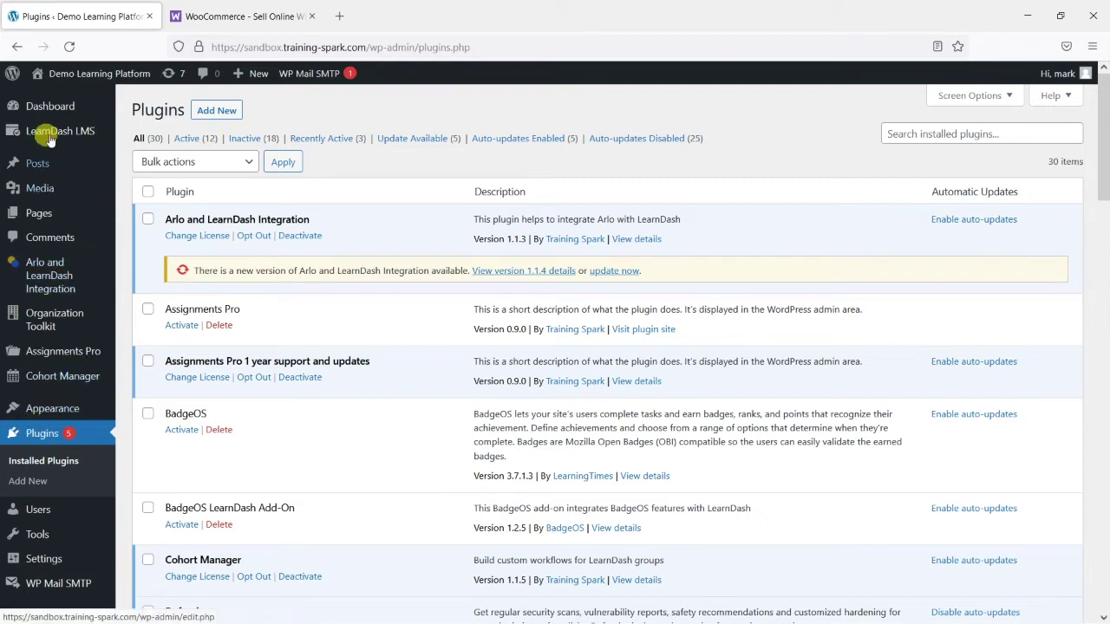
click(213, 113)
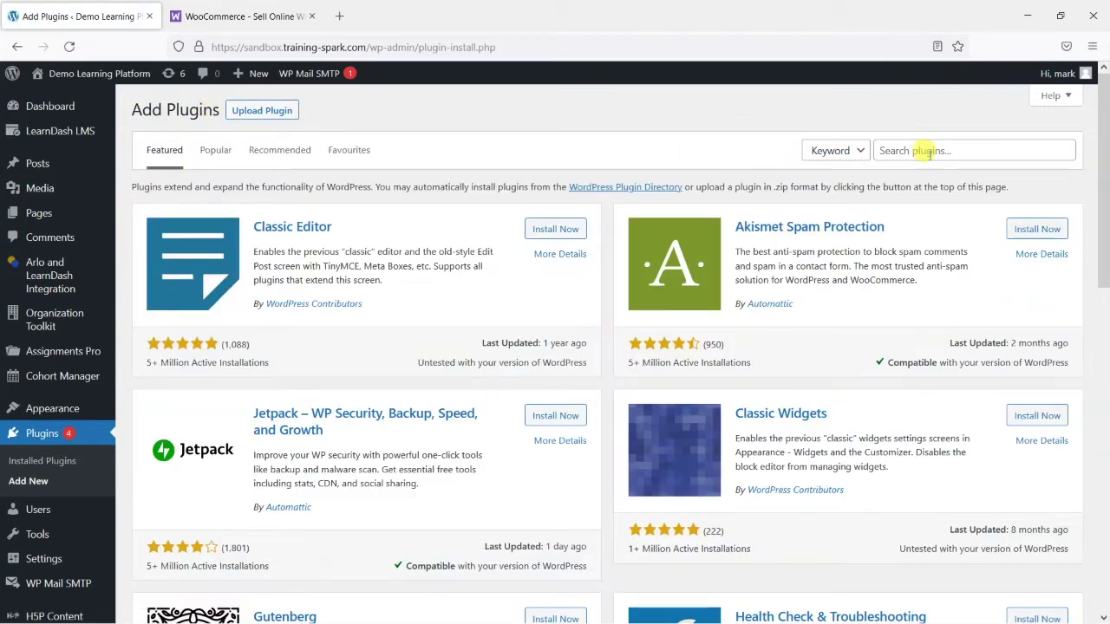
click(933, 151)
text(WooCommerce)
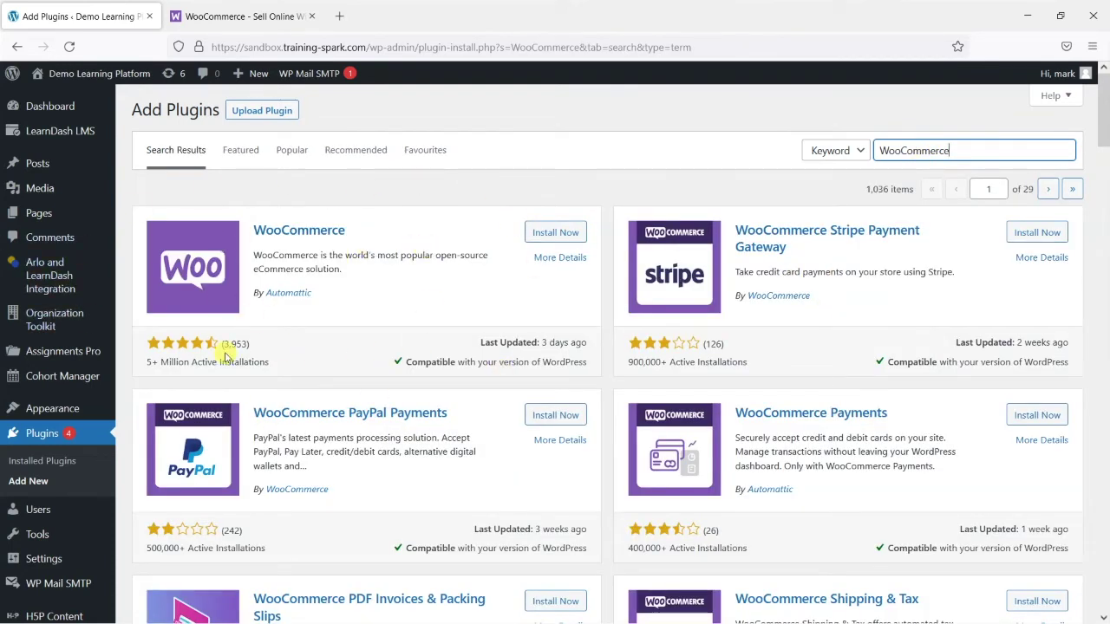
triple_click(149, 364)
click(155, 364)
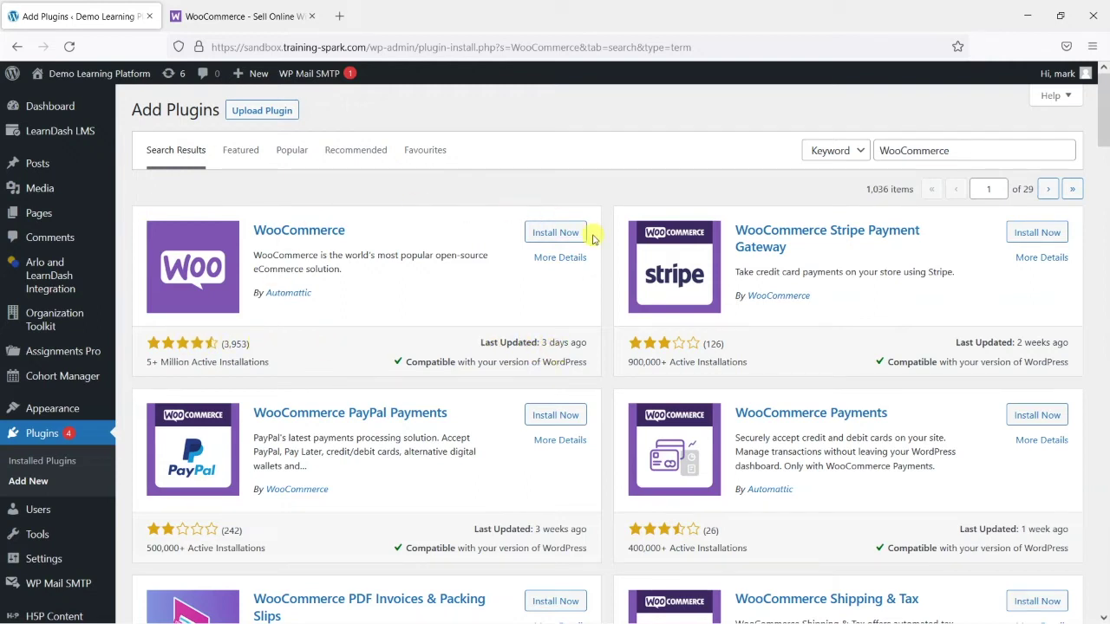
Browse the search results and install the WooCommerce plugin from its card
drag(1103, 119, 1101, 136)
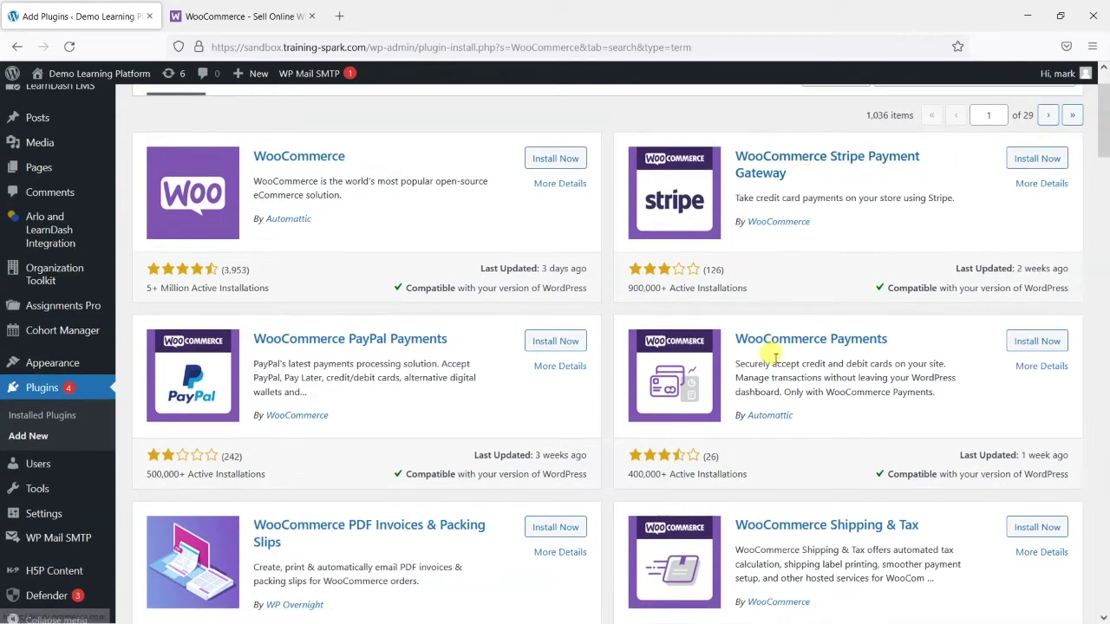
scroll(771, 355, down, 5)
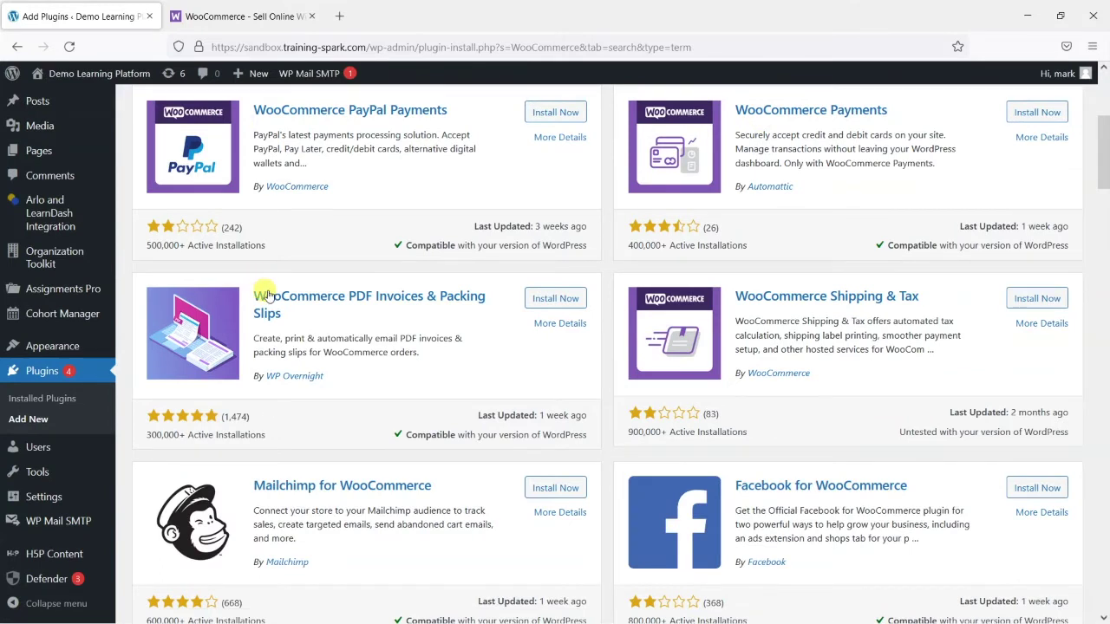
scroll(328, 356, up, 5)
mouse_move(1101, 121)
mouse_down()
mouse_move(1101, 139)
mouse_move(1102, 106)
mouse_move(1100, 128)
mouse_up()
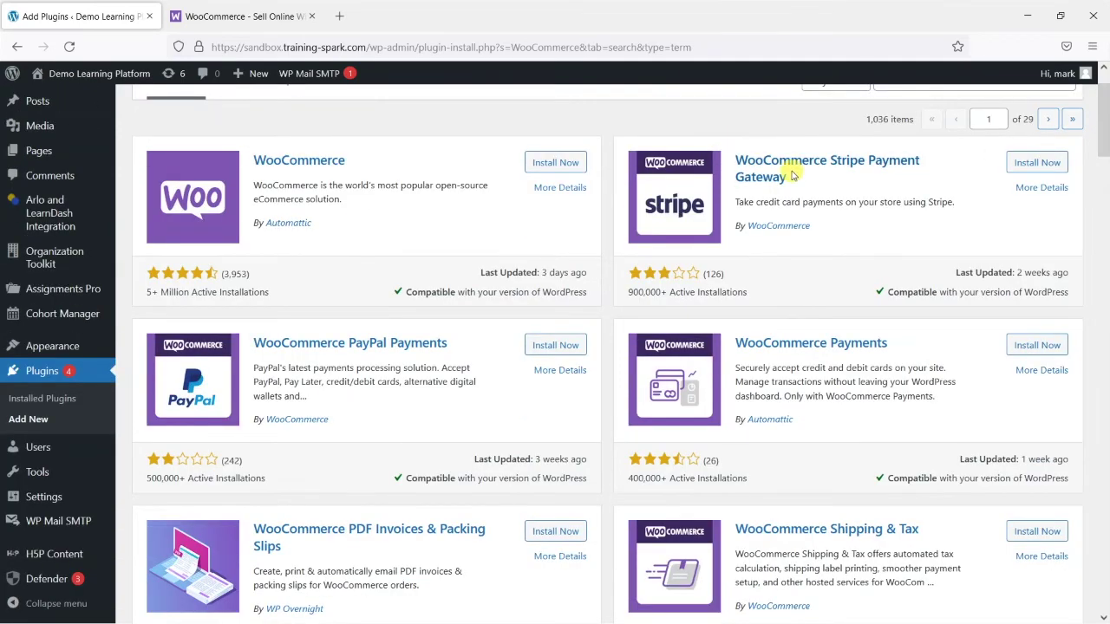
scroll(783, 174, down, 5)
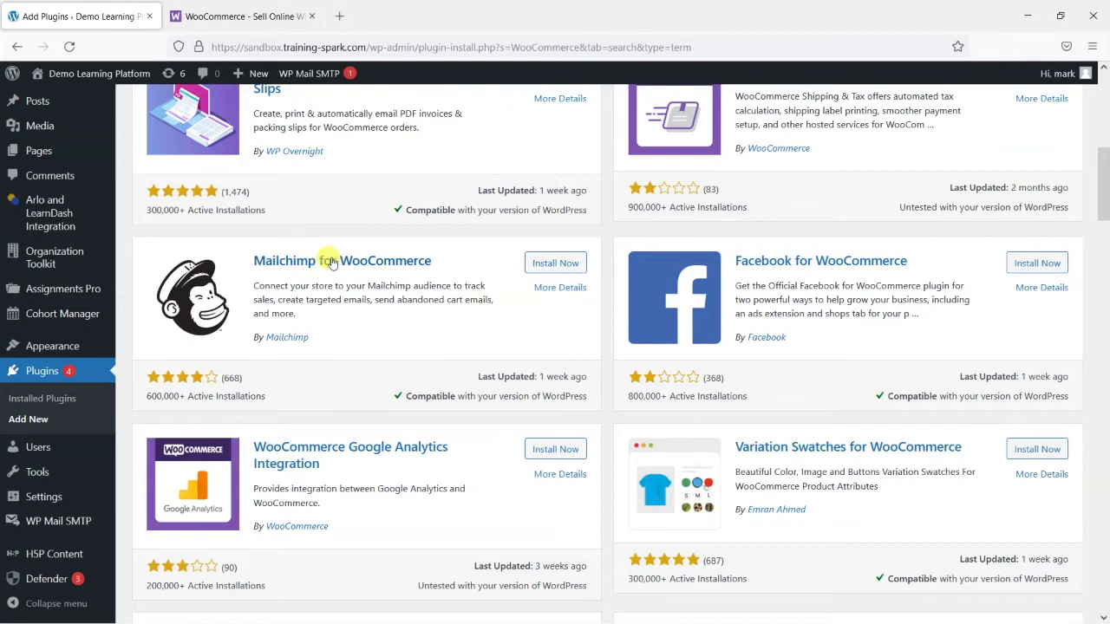
scroll(404, 305, down, 2)
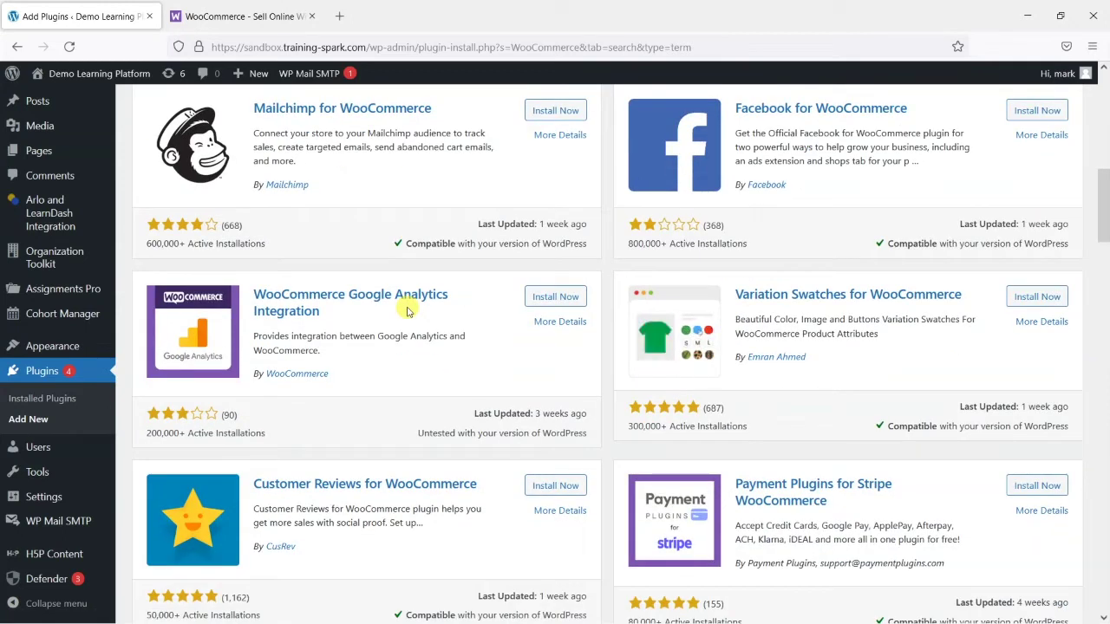
scroll(835, 310, up, 3)
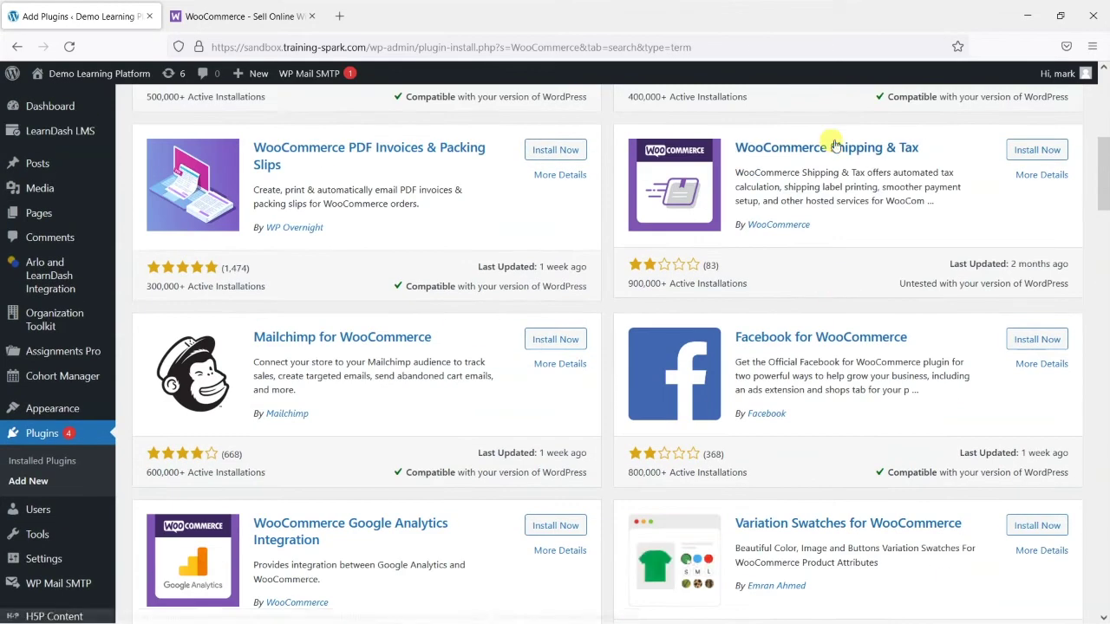
scroll(797, 182, down, 3)
scroll(486, 251, up, 5)
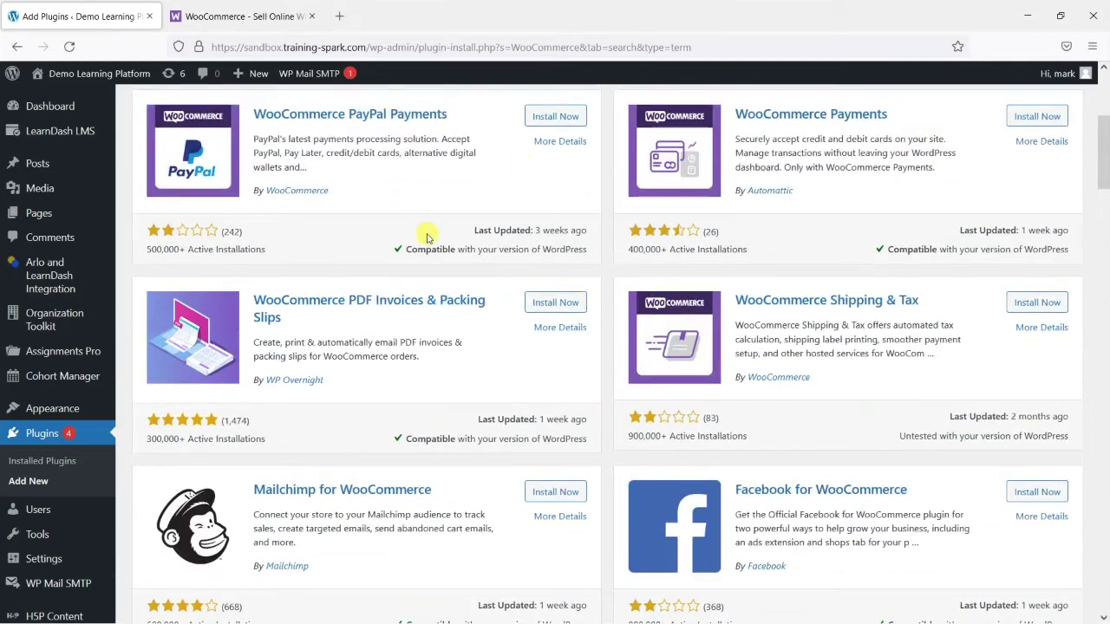
scroll(855, 266, up, 1)
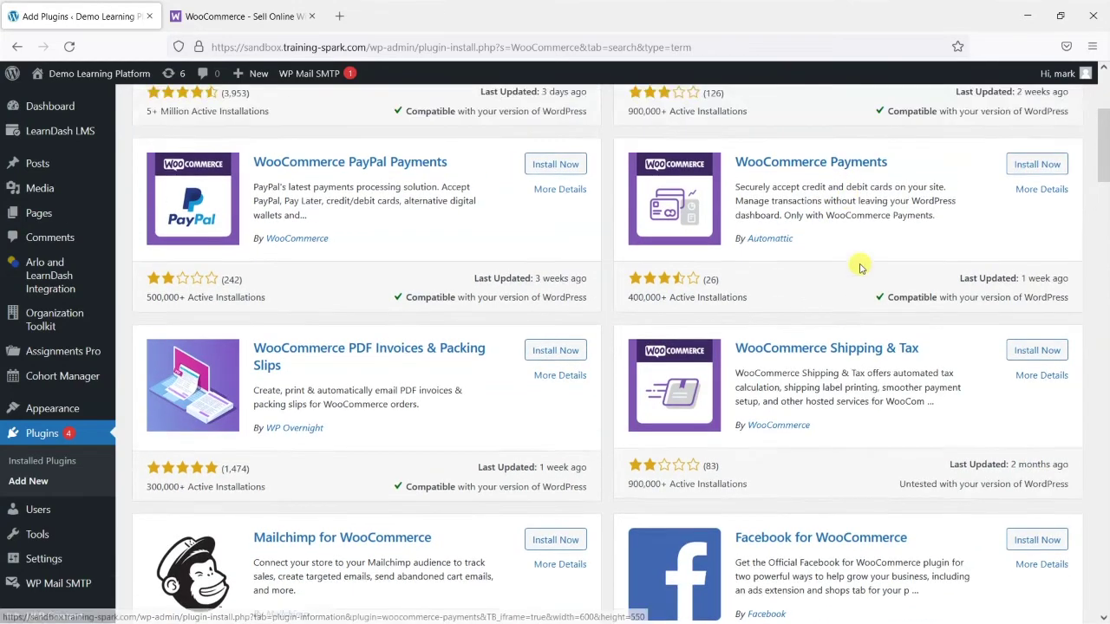
scroll(772, 255, down, 5)
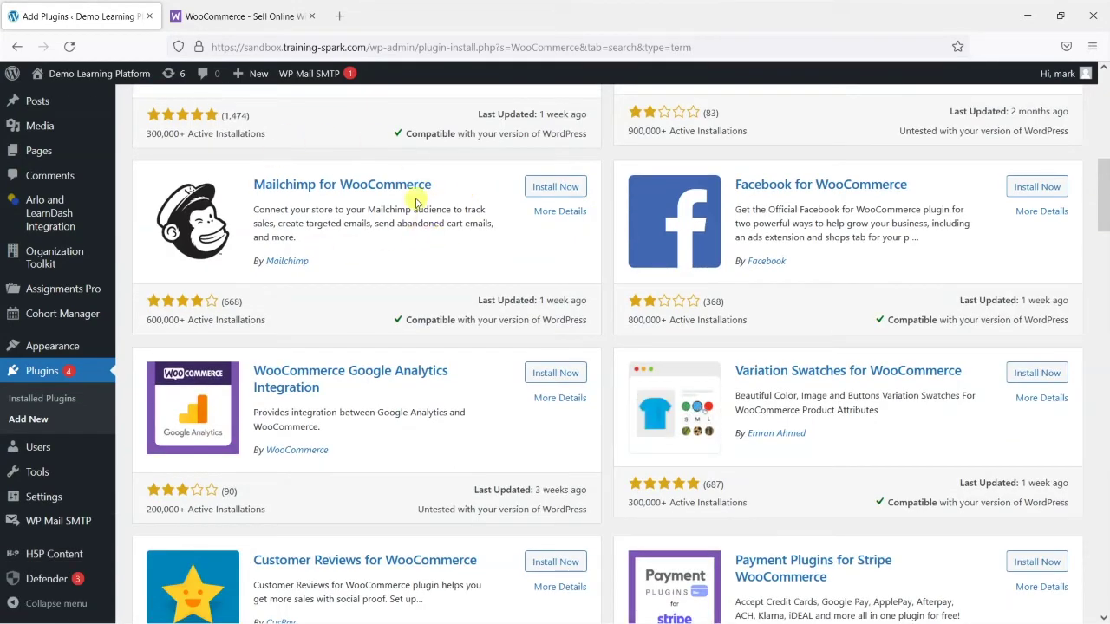
scroll(339, 231, down, 2)
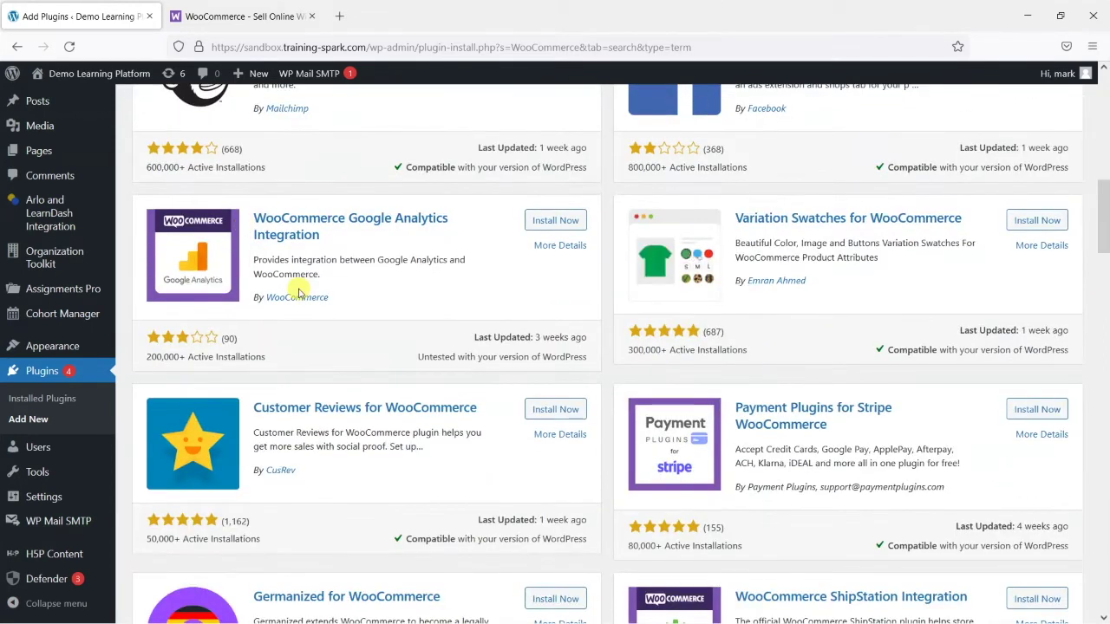
scroll(441, 339, down, 2)
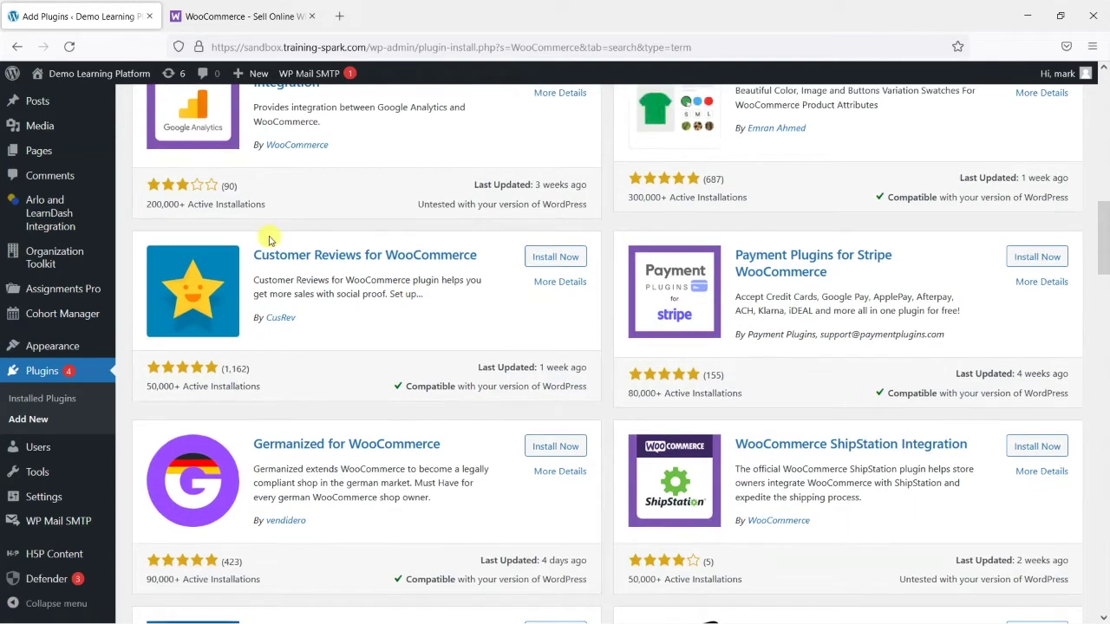
scroll(379, 268, down, 3)
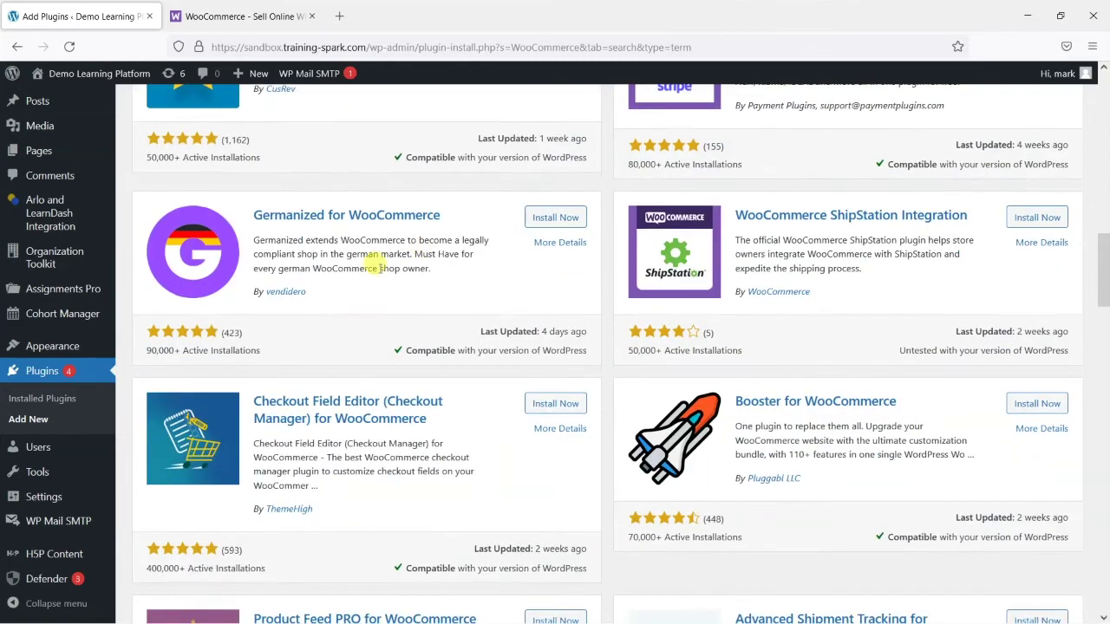
scroll(379, 268, down, 5)
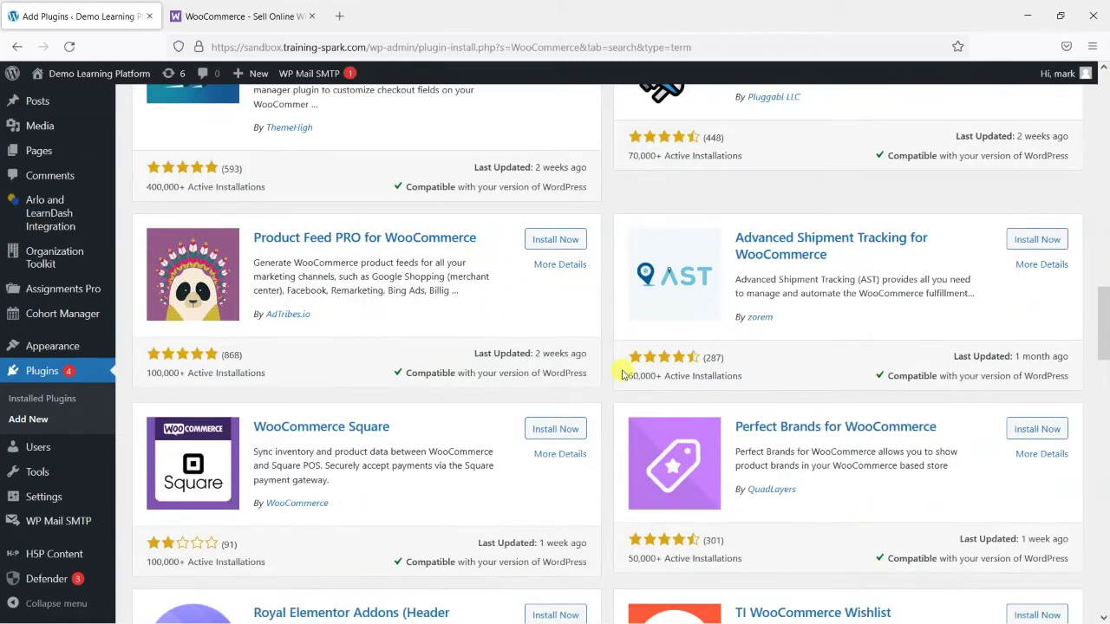
scroll(622, 373, up, 20)
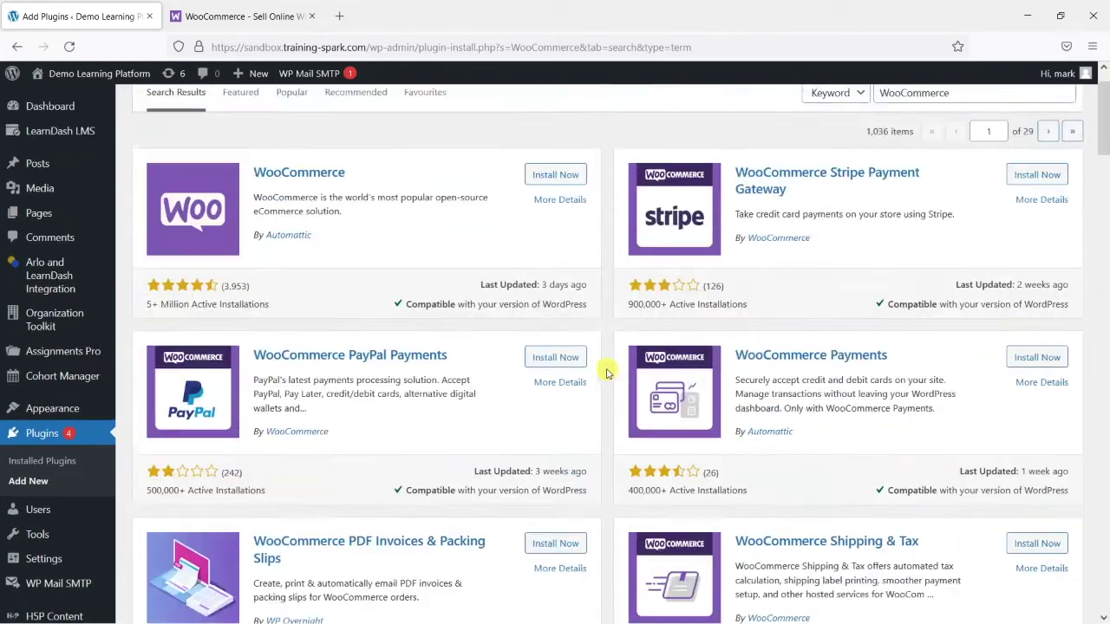
scroll(607, 373, up, 1)
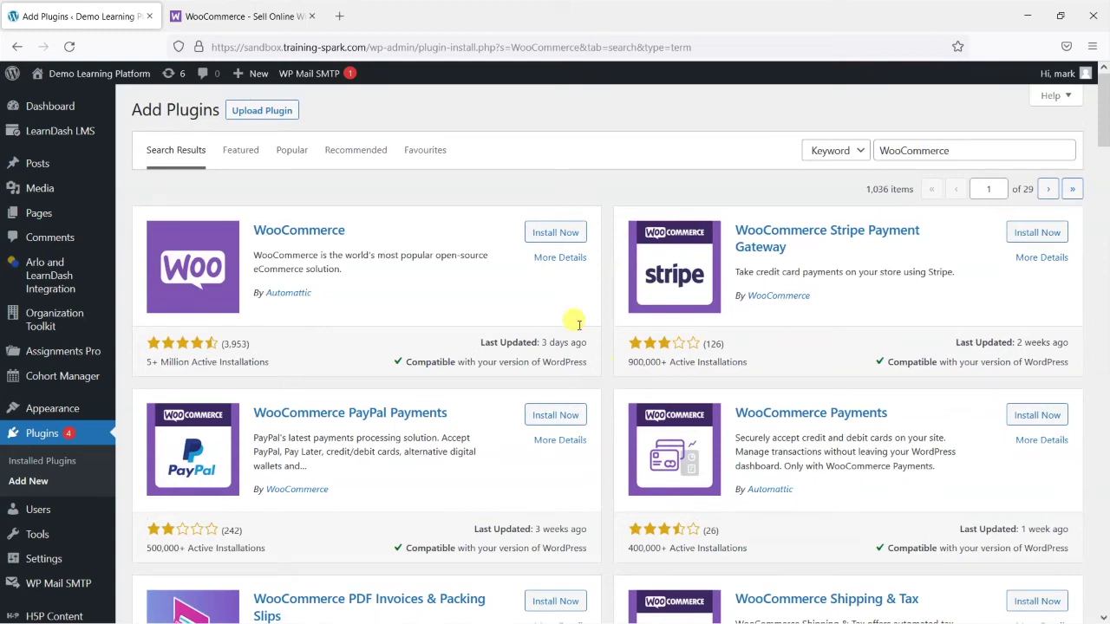
click(551, 234)
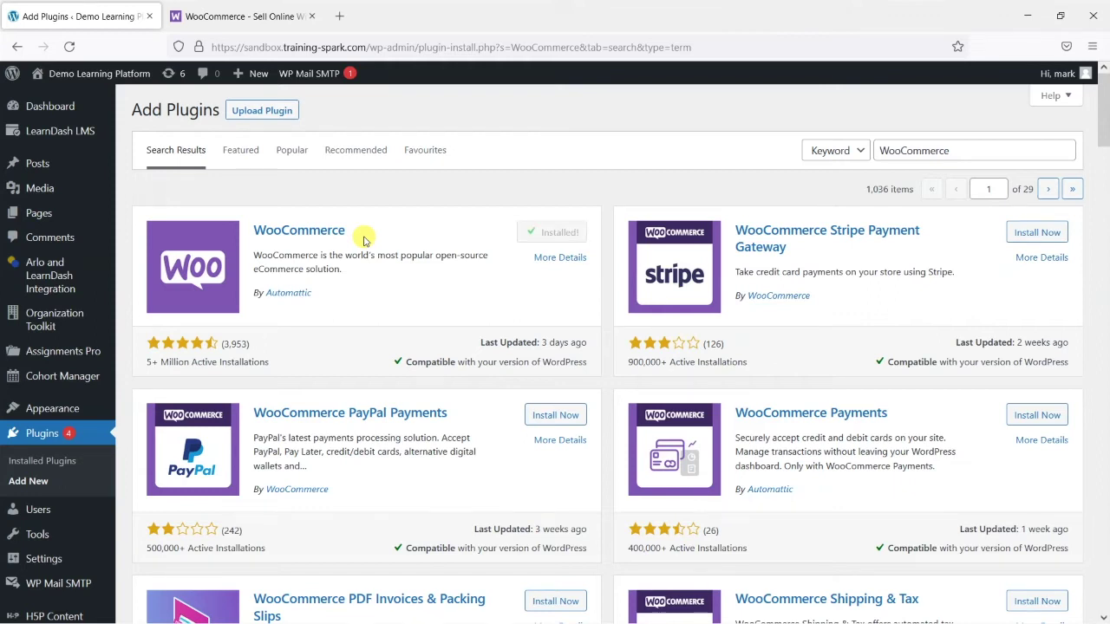
Activate WooCommerce, skip store details, and answer No thanks to Build a better WooCommerce
click(562, 233)
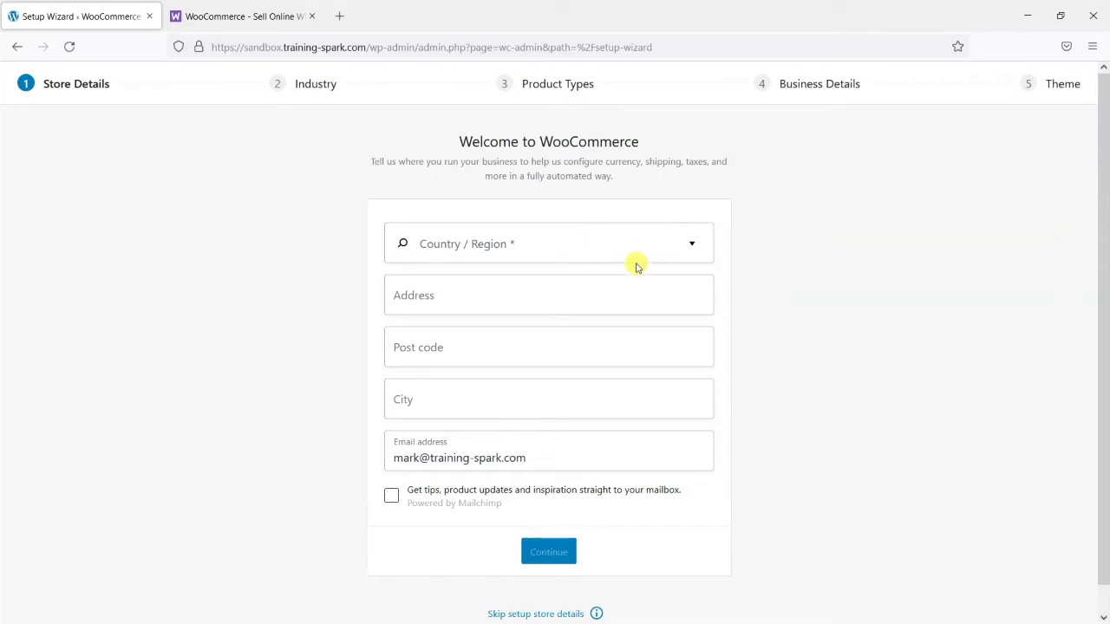
scroll(752, 338, down, 1)
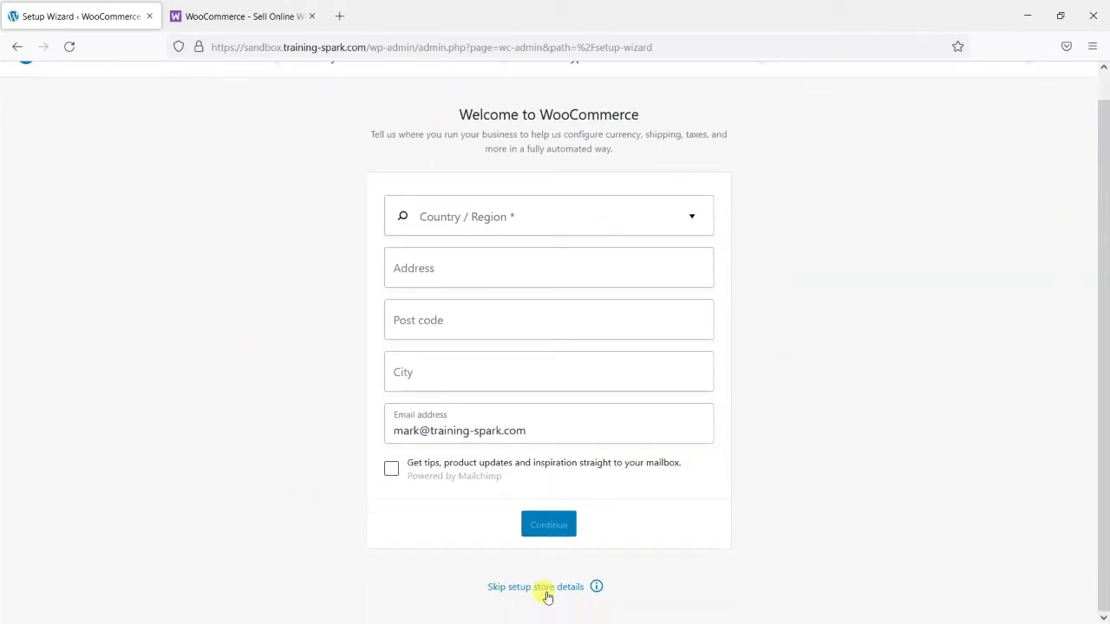
scroll(260, 441, up, 1)
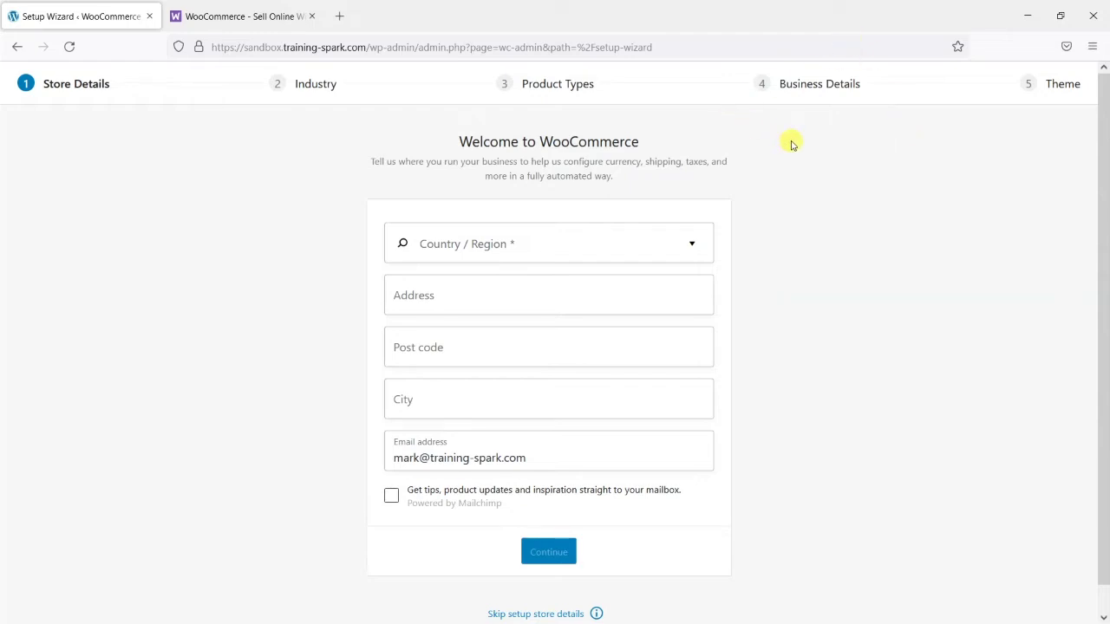
scroll(772, 338, down, 1)
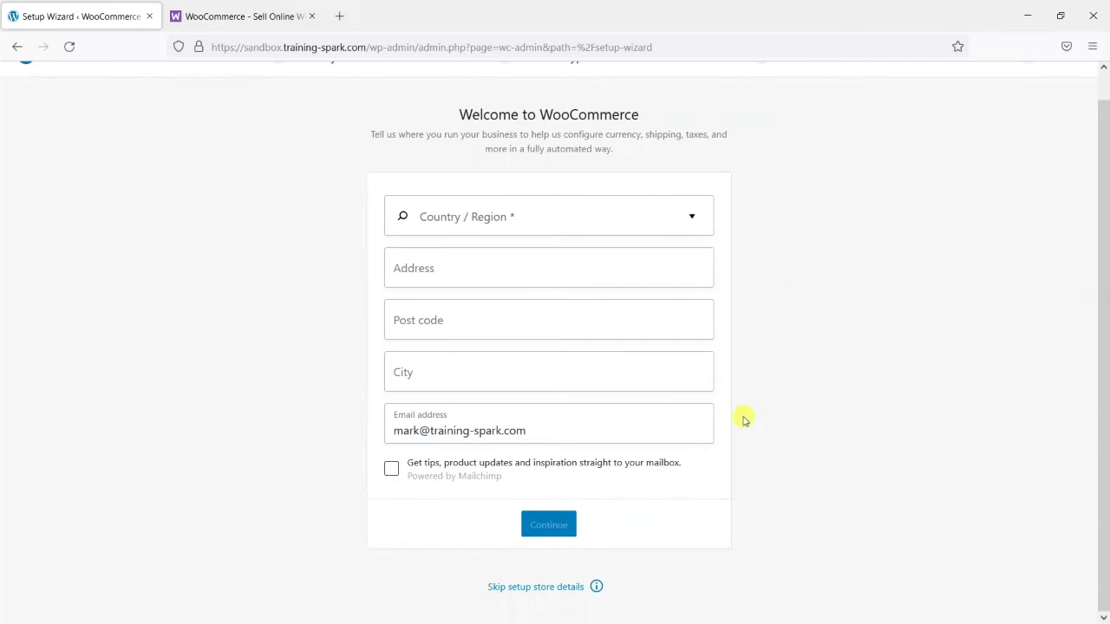
click(548, 588)
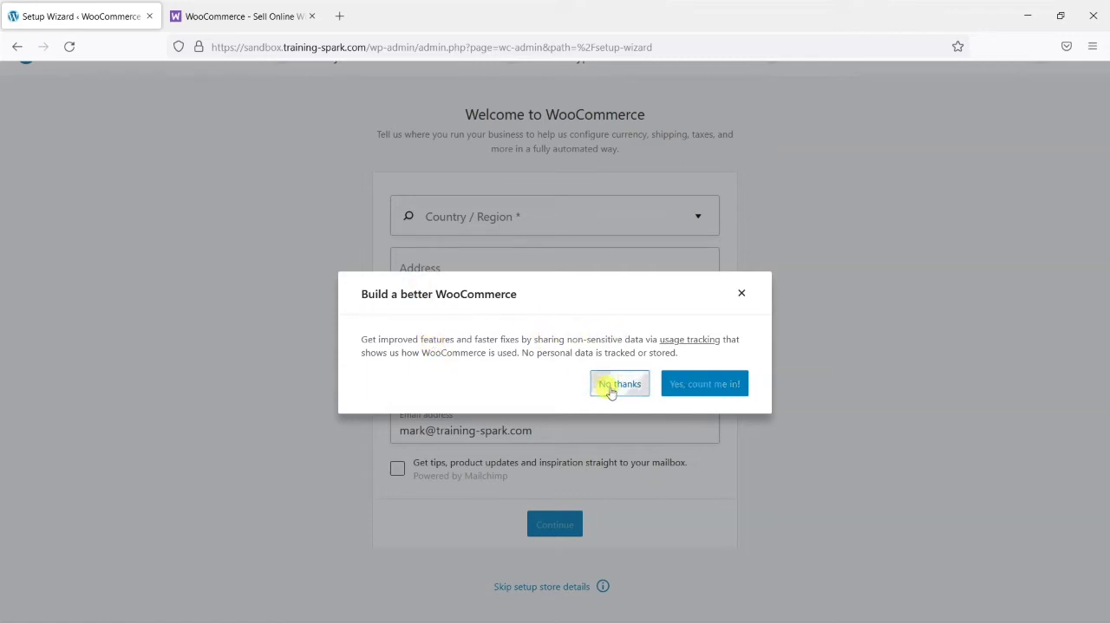
click(619, 385)
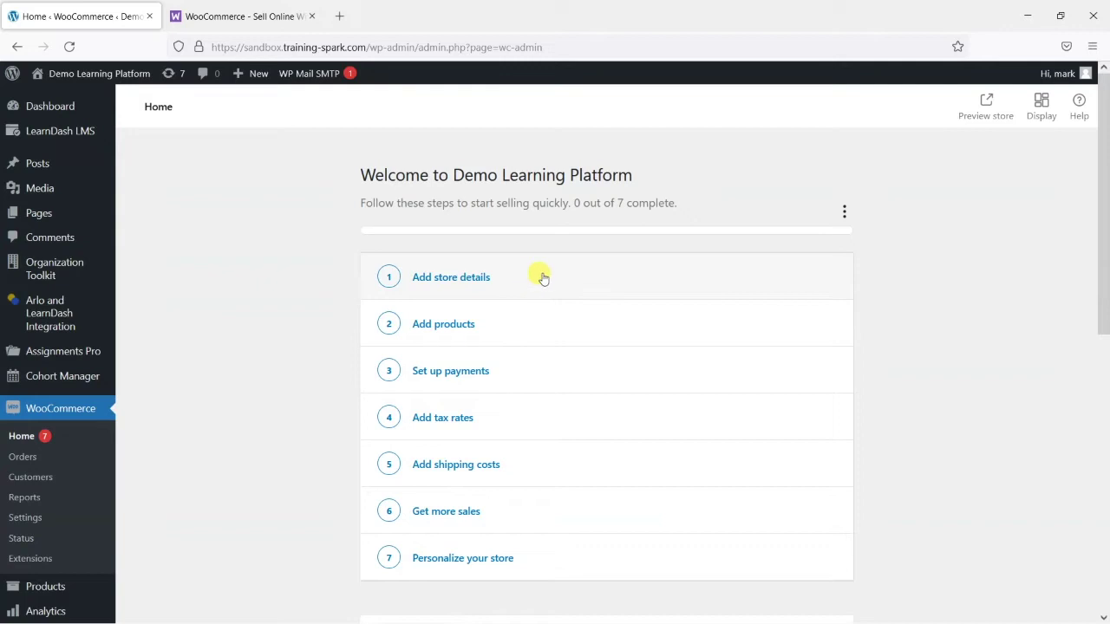
scroll(541, 279, down, 2)
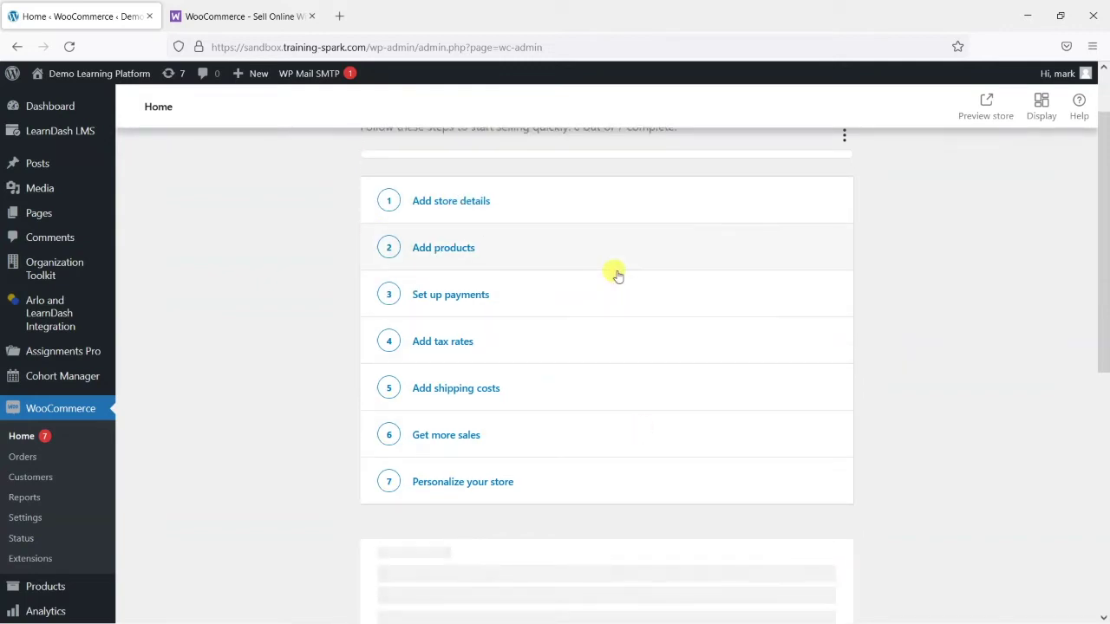
scroll(607, 274, up, 2)
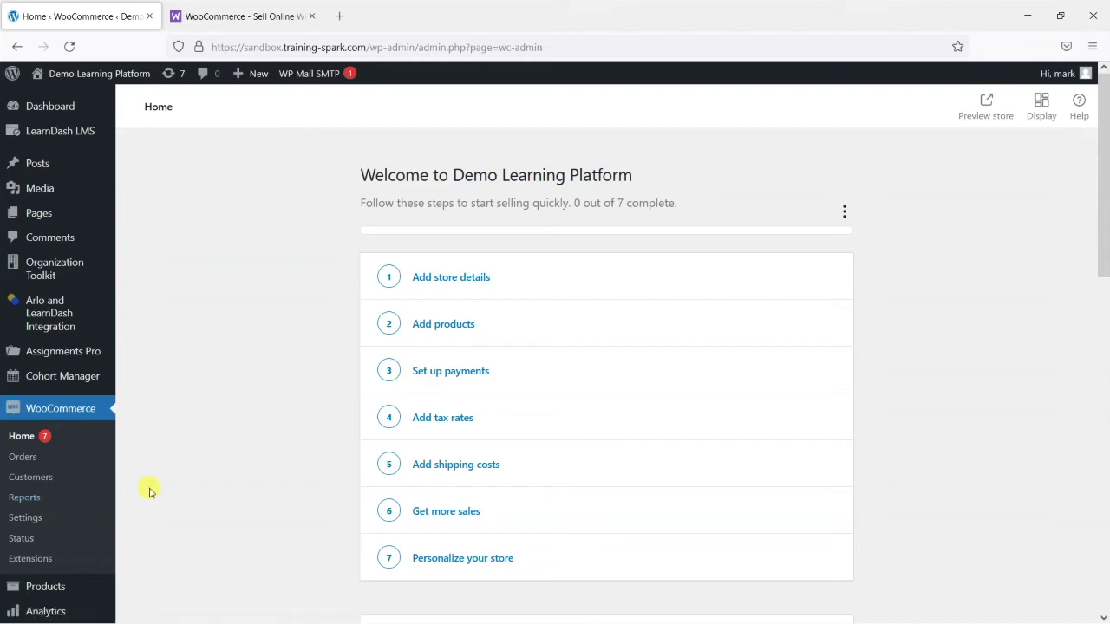
mouse_move(74, 136)
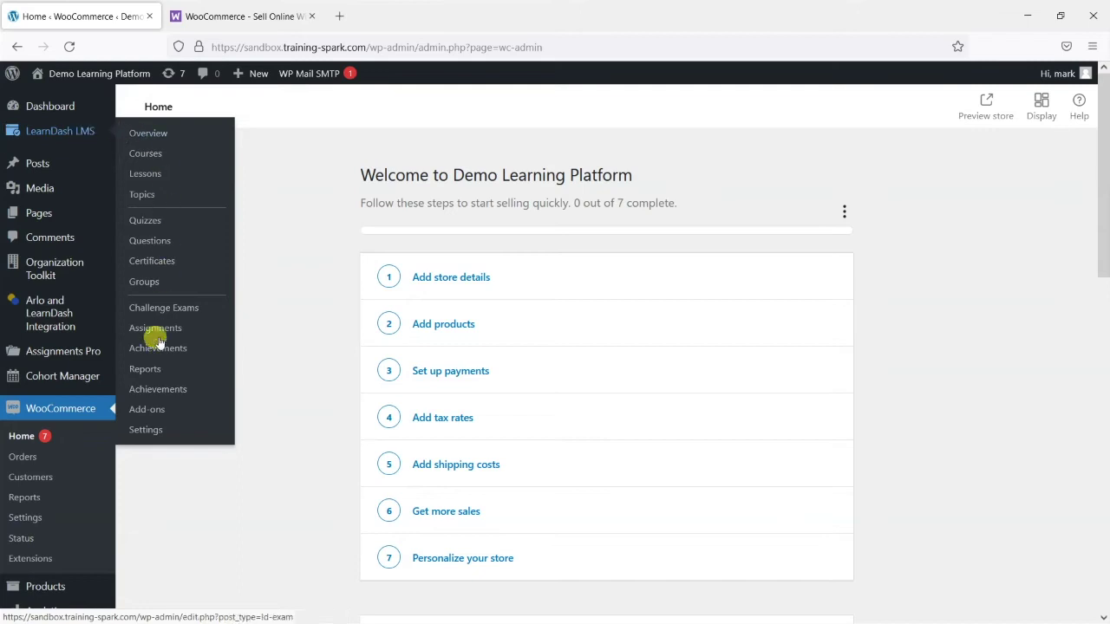
Install and activate the WooCommerce for LearnDash 1.9.4.1 add-on from LearnDash Add-ons
click(152, 414)
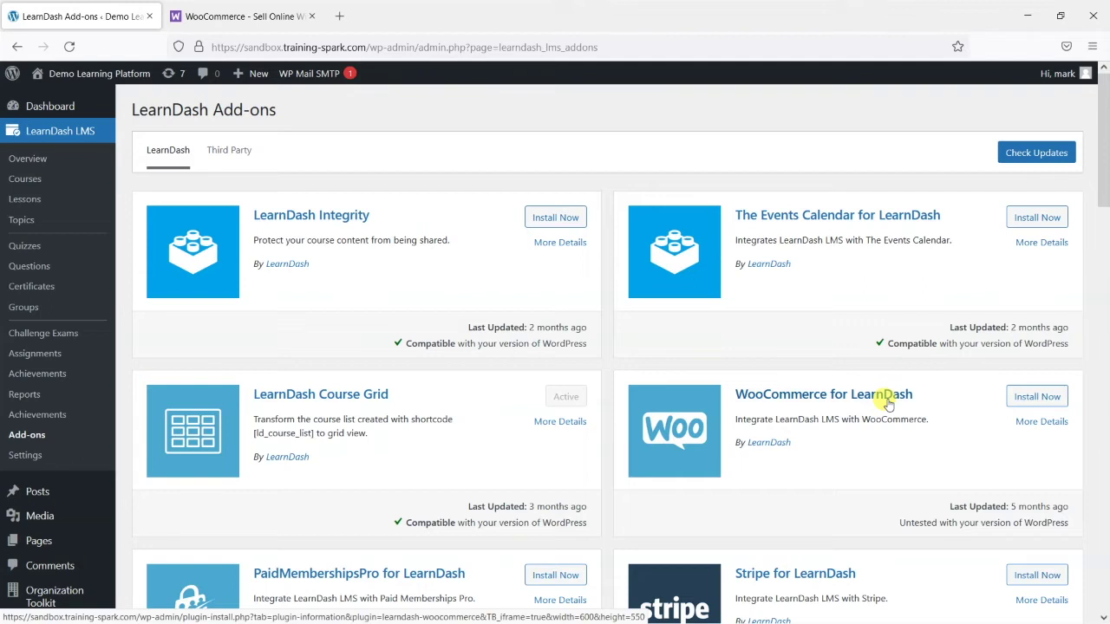
click(1034, 398)
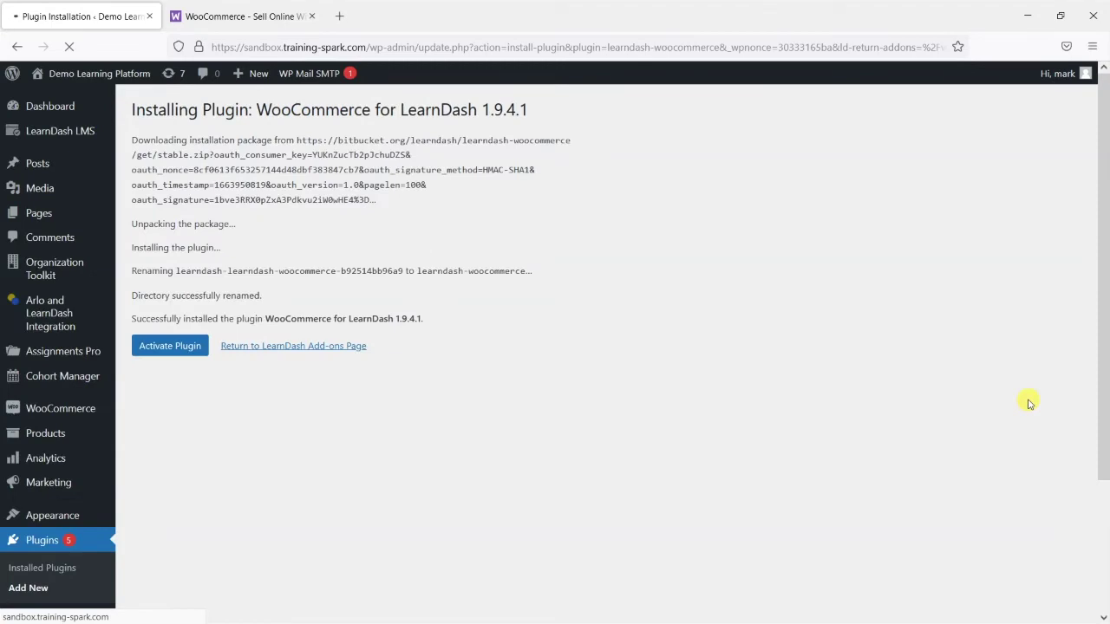
click(170, 346)
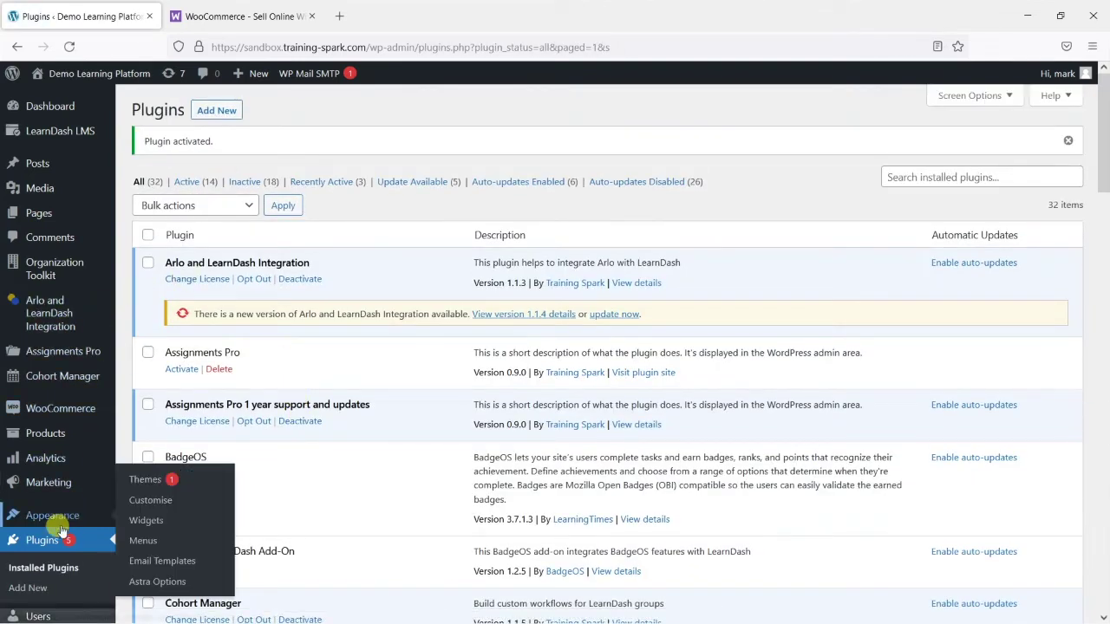
mouse_move(54, 409)
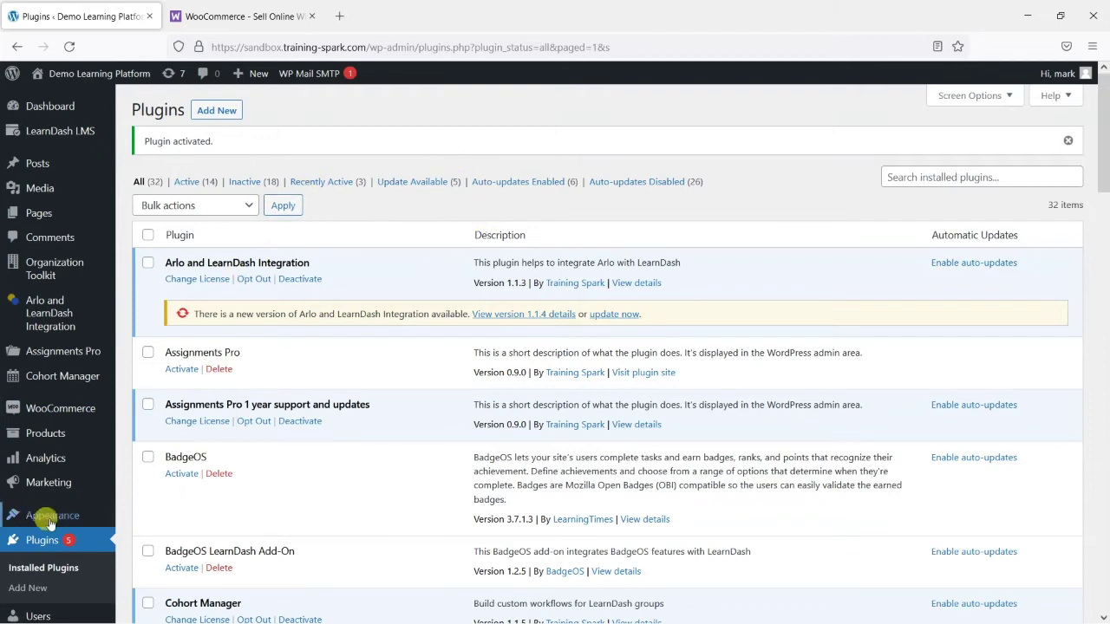
scroll(52, 521, down, 2)
Set the store address to 123 EXample Street, United Kingdom (UK), postcode LS19
mouse_move(54, 253)
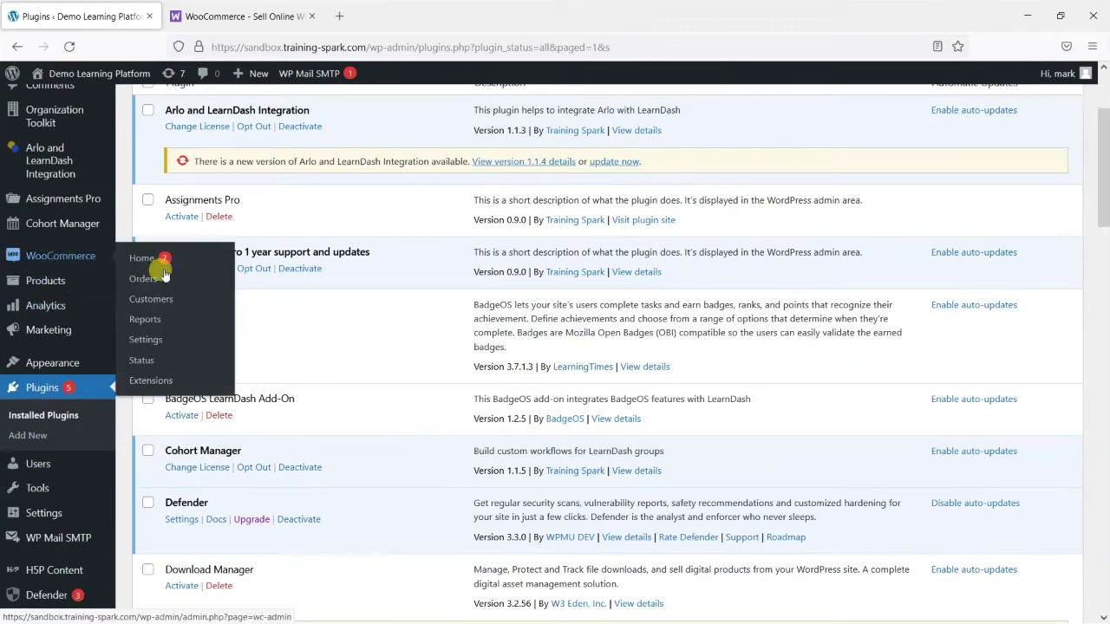
click(153, 339)
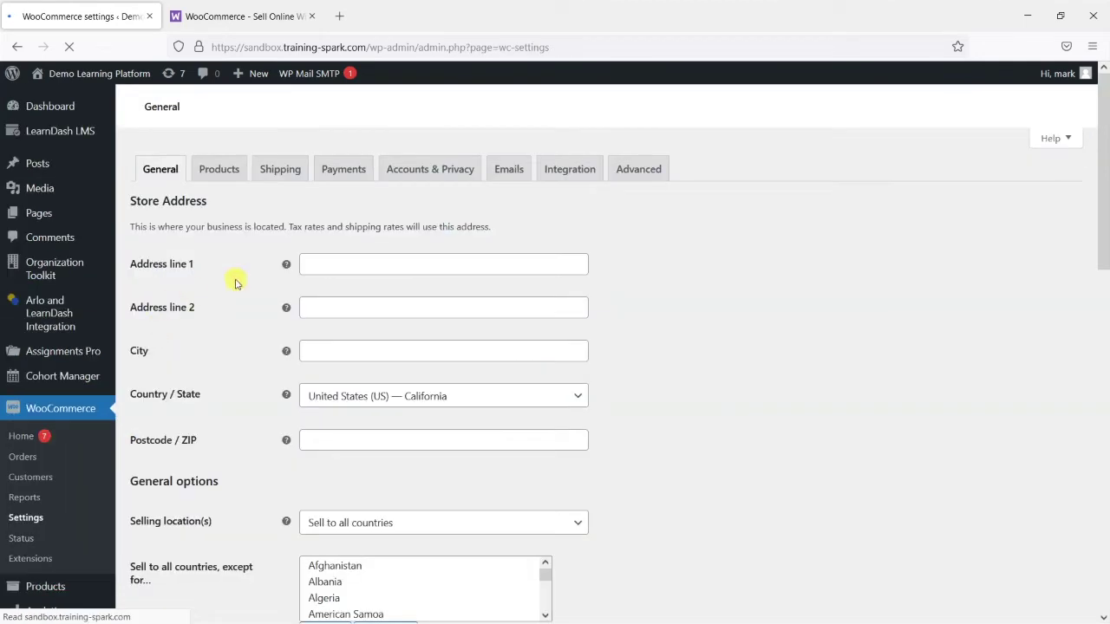
click(318, 260)
text(123 EXample)
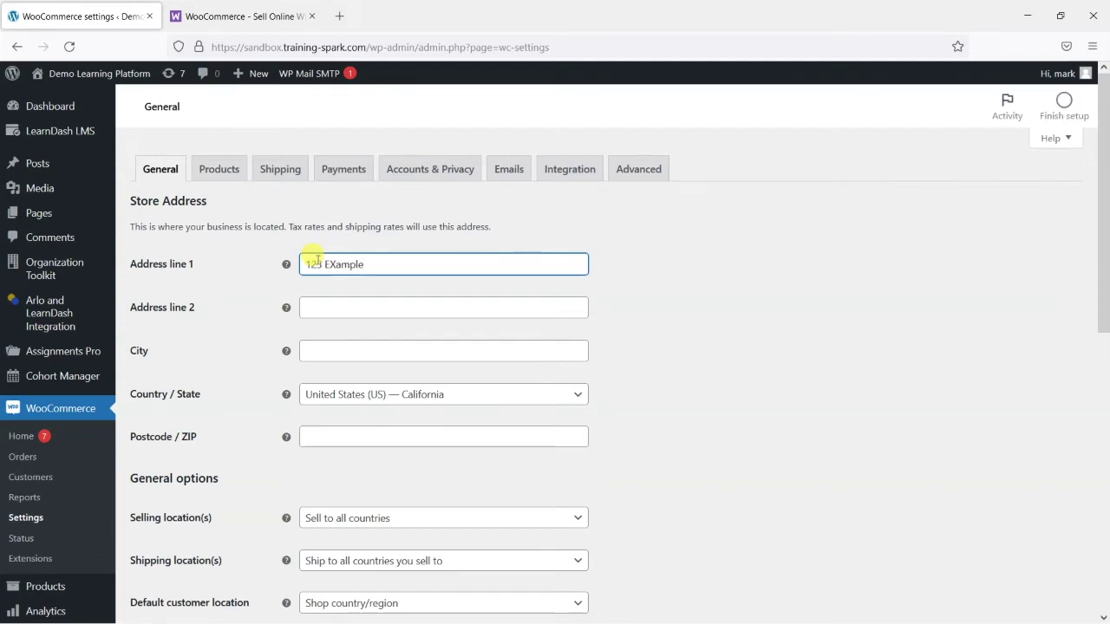
text( Street)
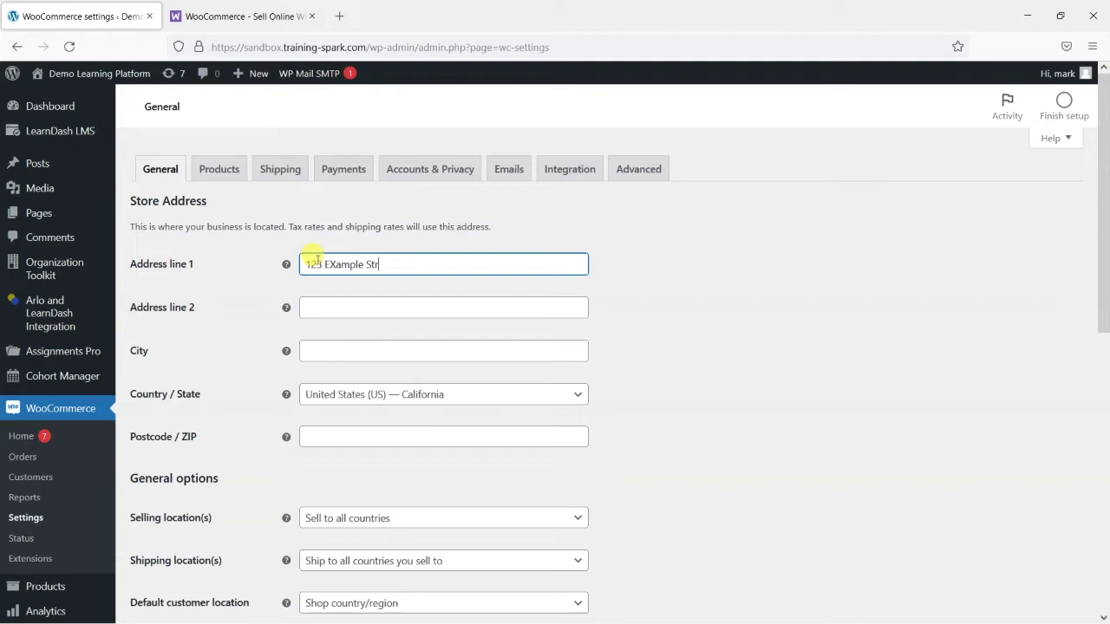
key(Tab)
key(Tab)
key(shift+Tab)
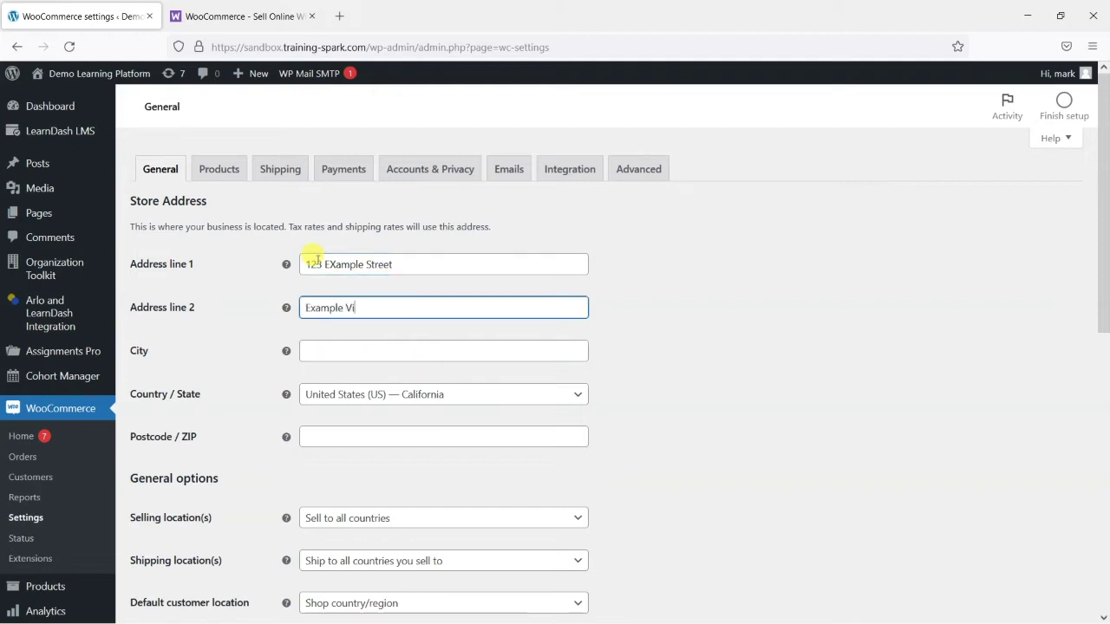
key(Tab)
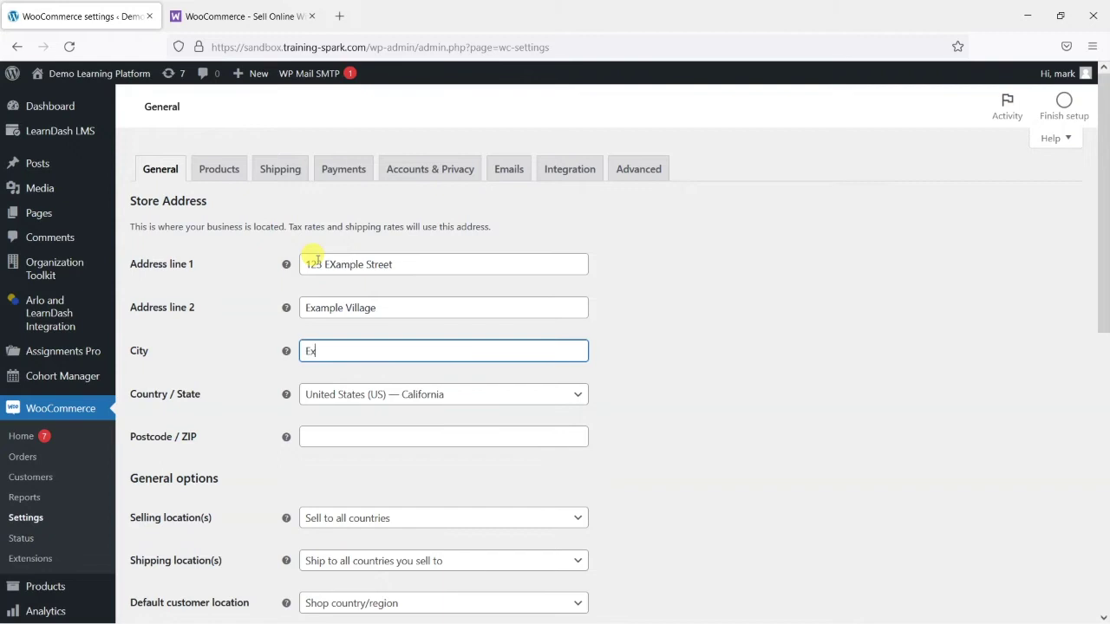
click(366, 394)
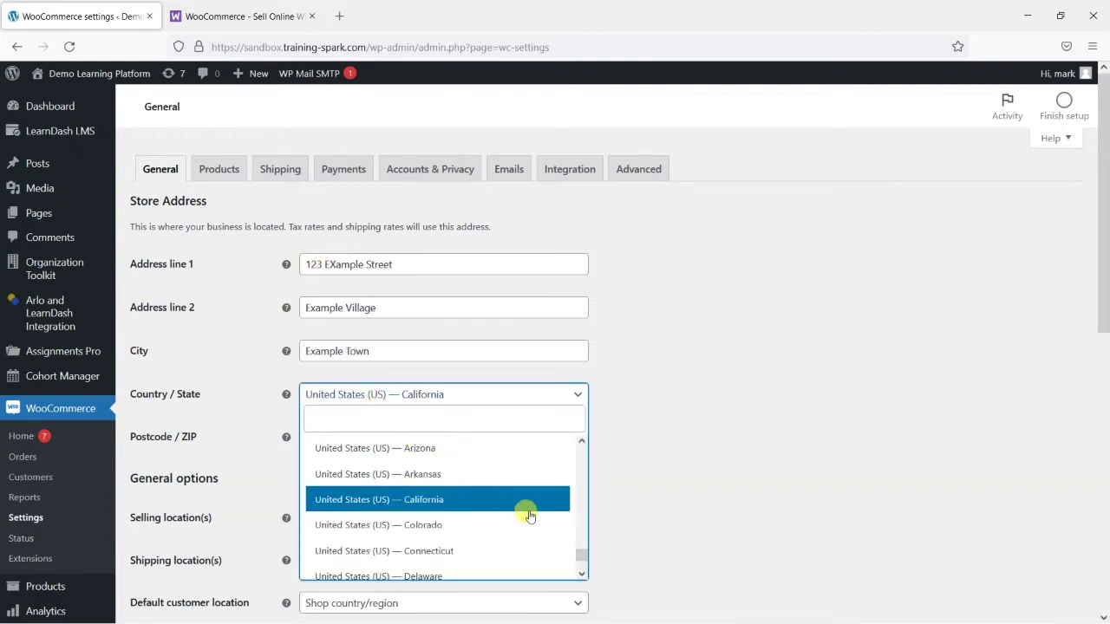
scroll(566, 527, down, 2)
text(united k)
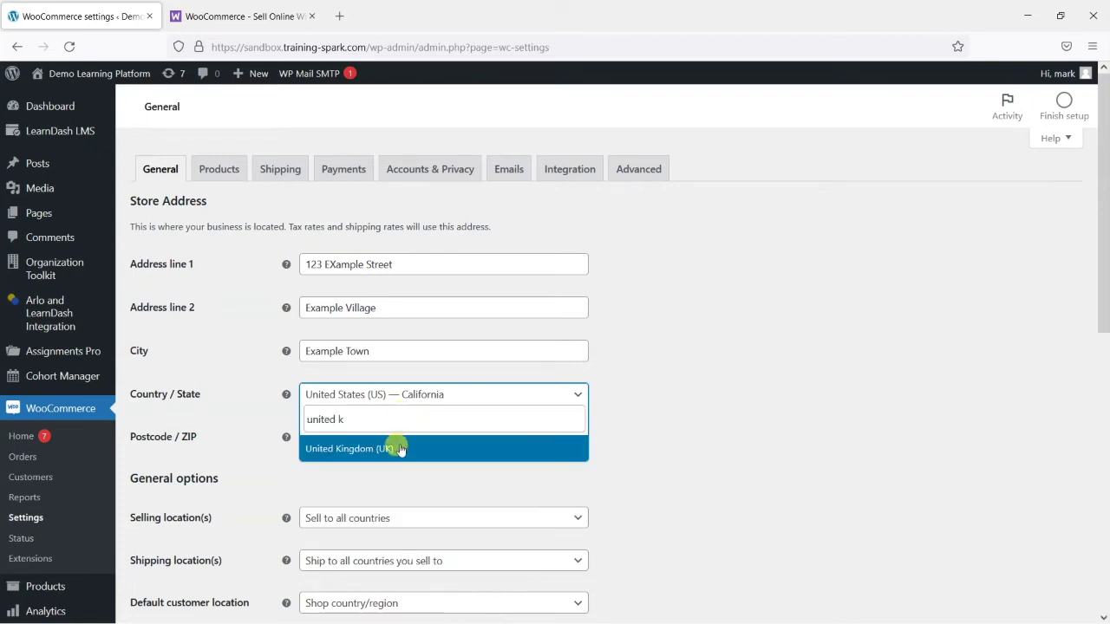
click(392, 448)
click(396, 444)
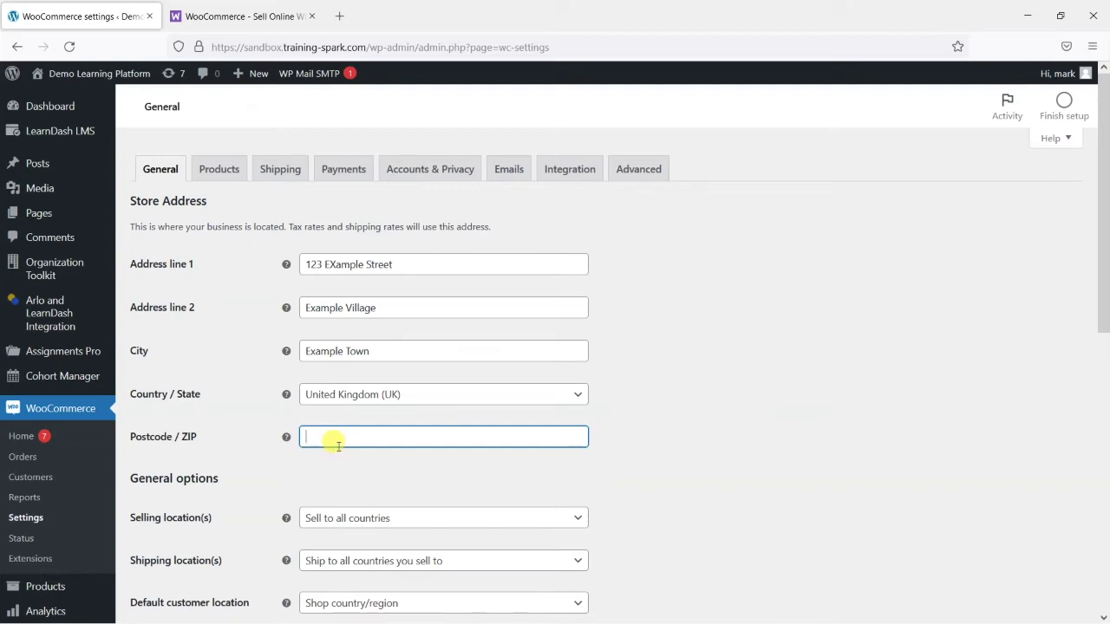
text(LS19)
click(744, 499)
Keep selling to all countries, choose Pound sterling (£) as currency, and save general settings
scroll(711, 459, down, 3)
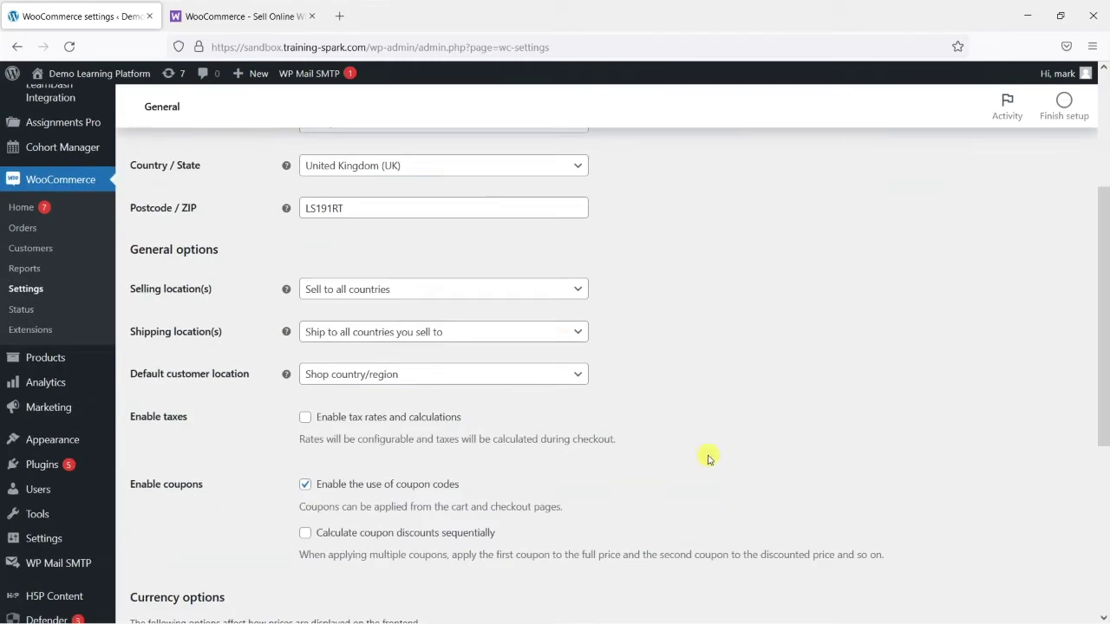
click(390, 289)
click(386, 294)
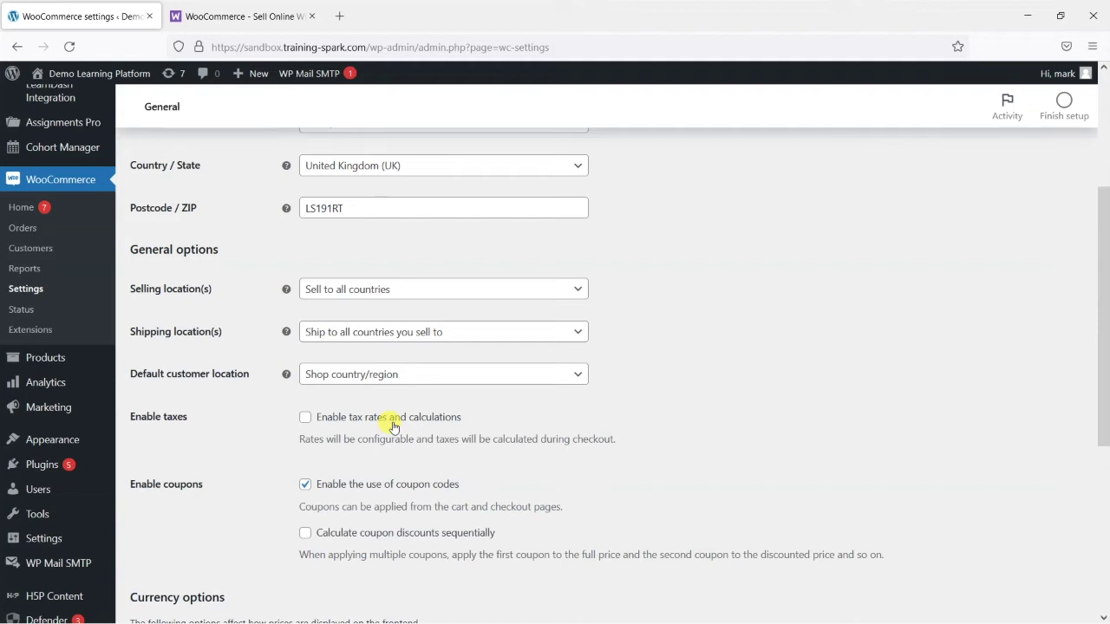
scroll(393, 426, down, 2)
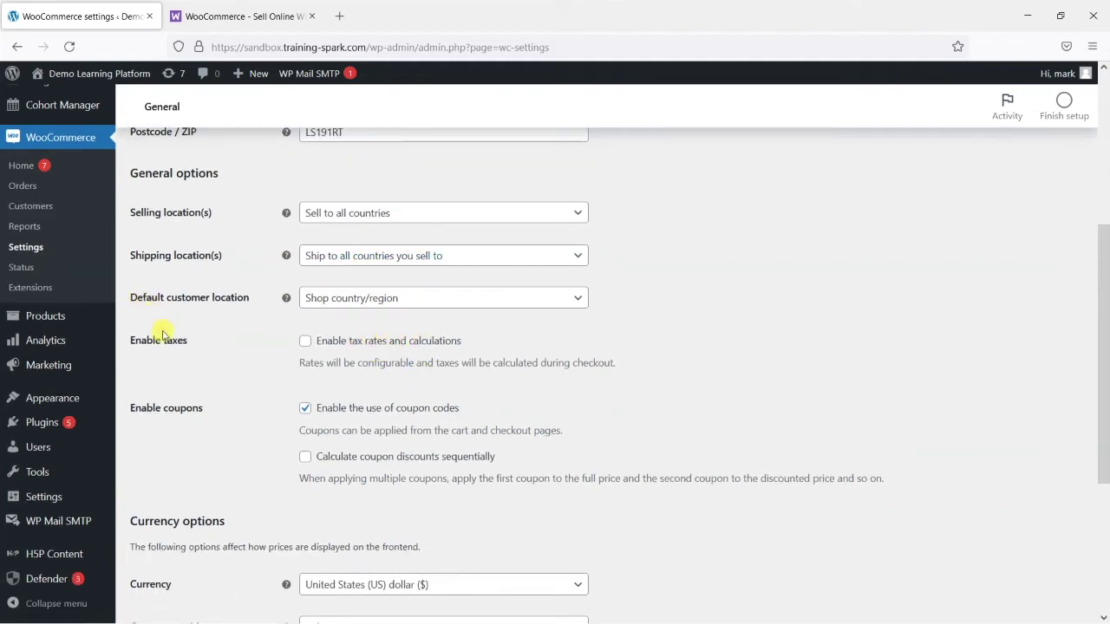
scroll(165, 343, down, 2)
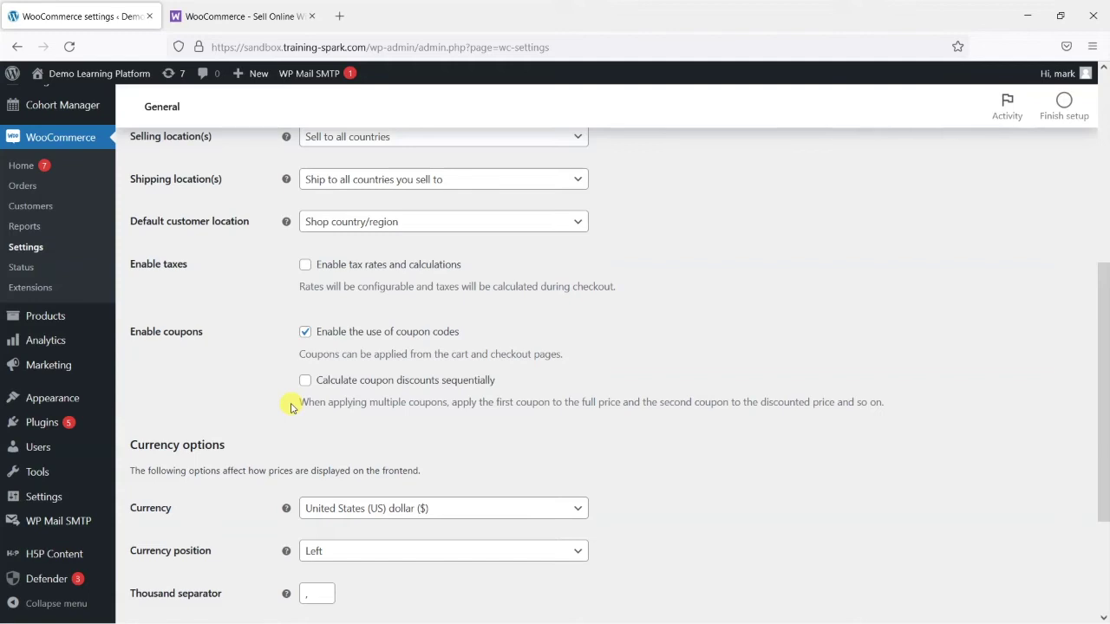
scroll(223, 382, down, 3)
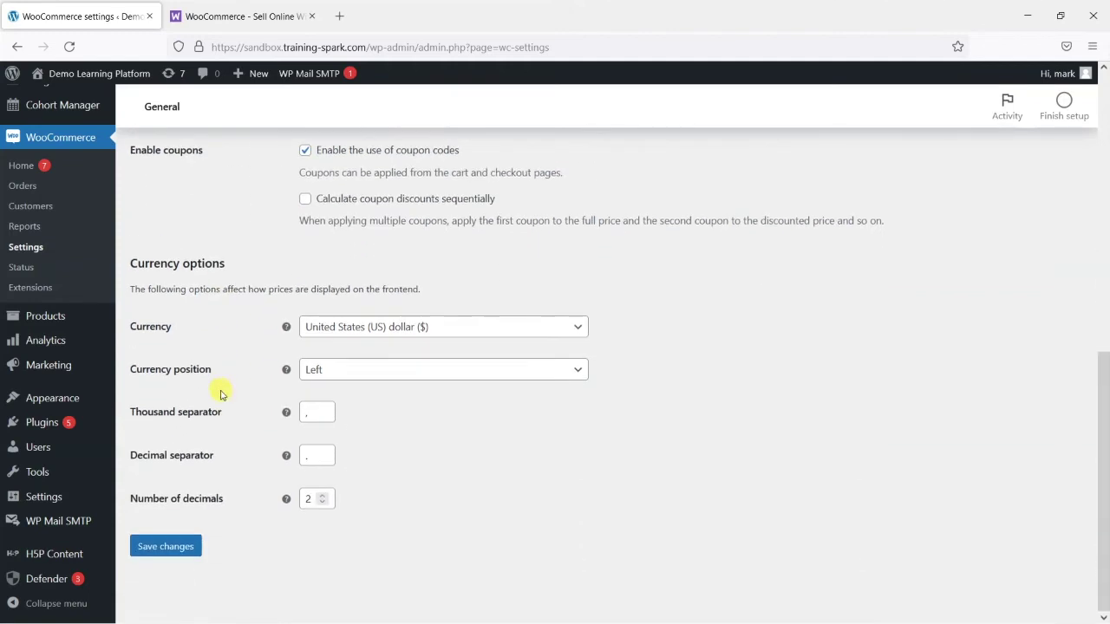
click(362, 330)
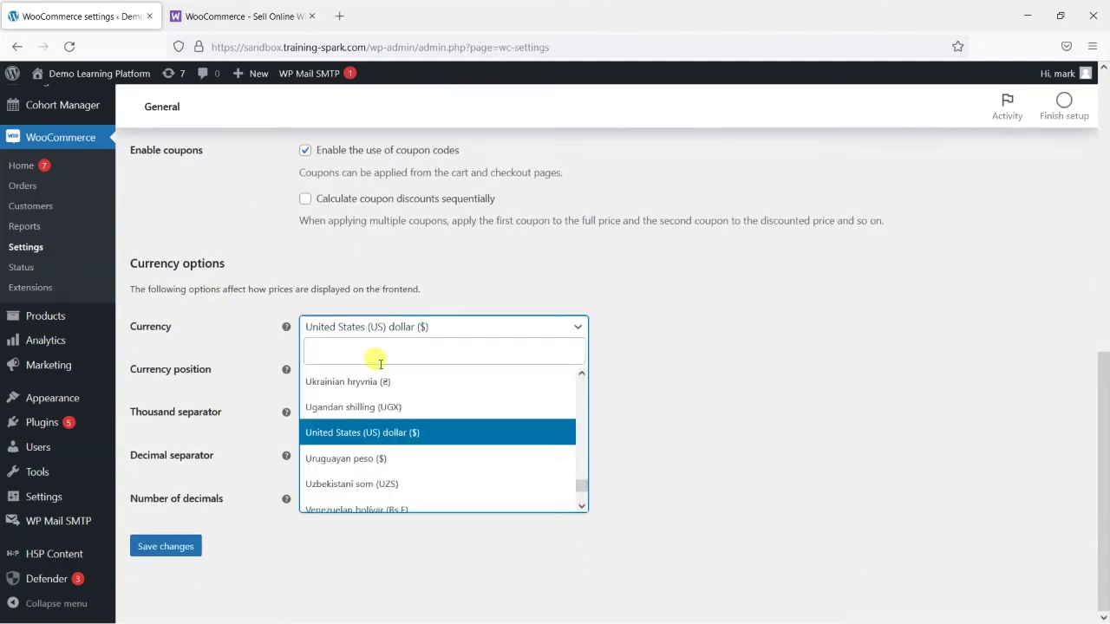
click(369, 356)
text(gbp)
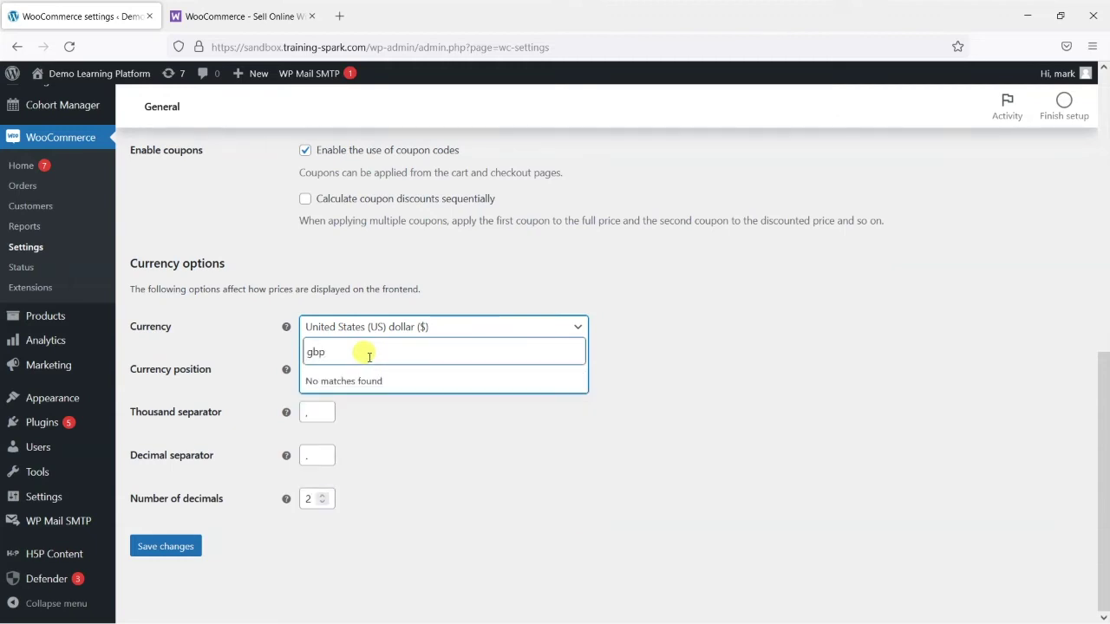
key(BackSpace)
key(BackSpace)
key(BackSpace)
text(poun)
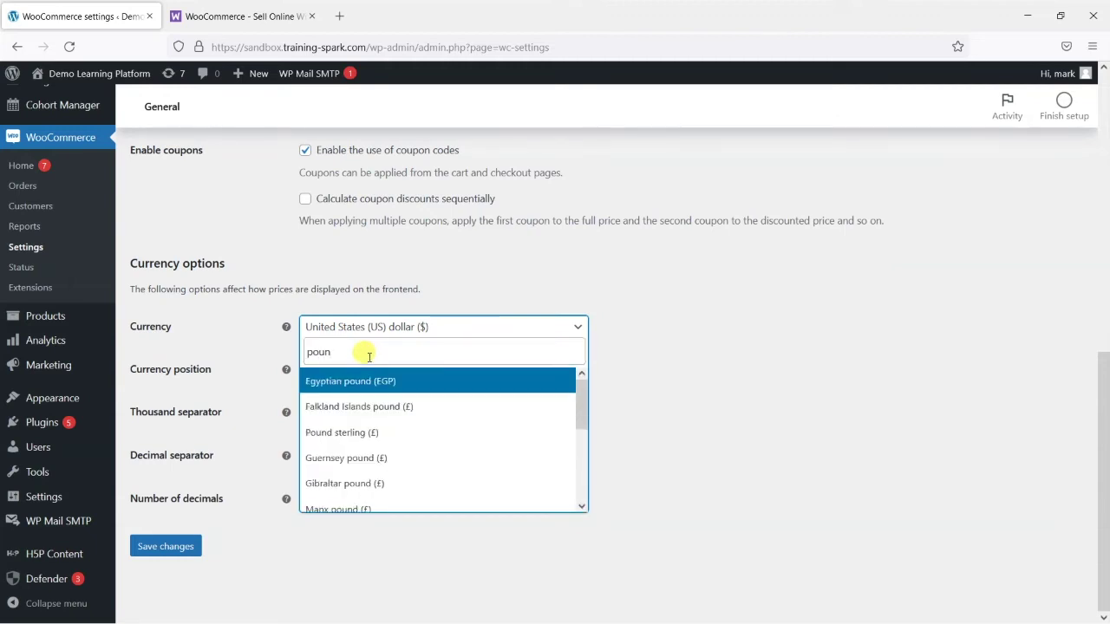
click(406, 430)
click(484, 442)
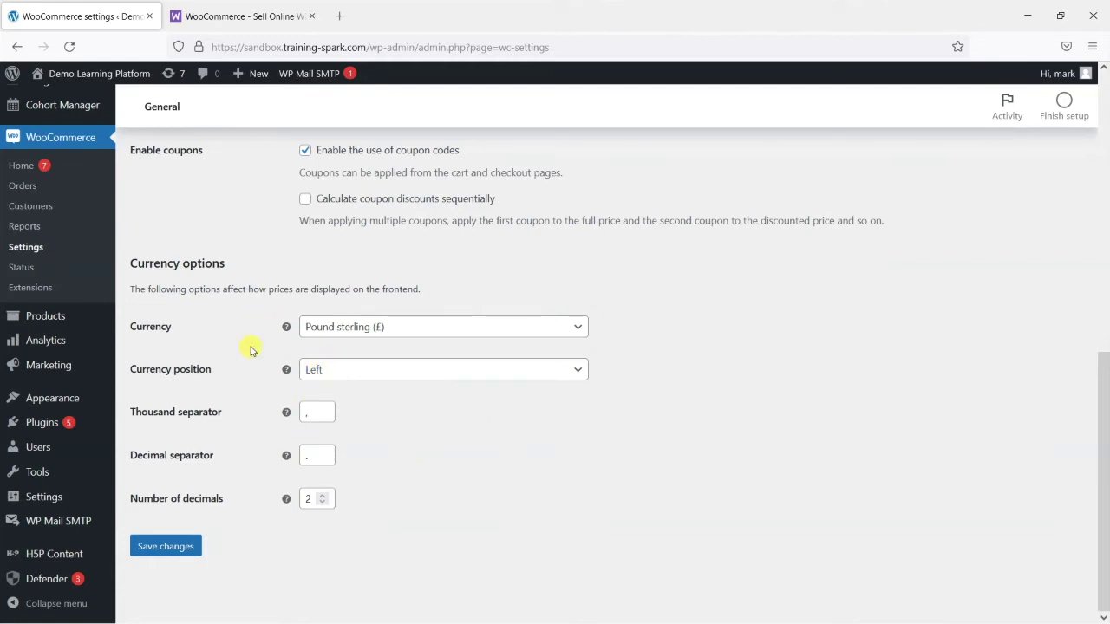
click(358, 370)
click(359, 370)
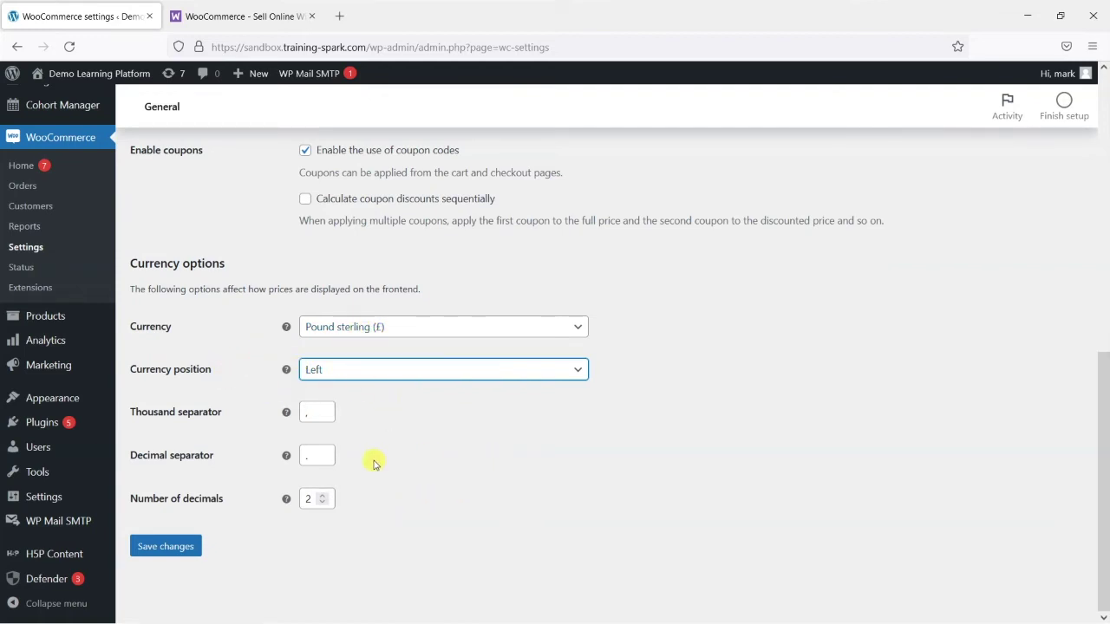
click(153, 547)
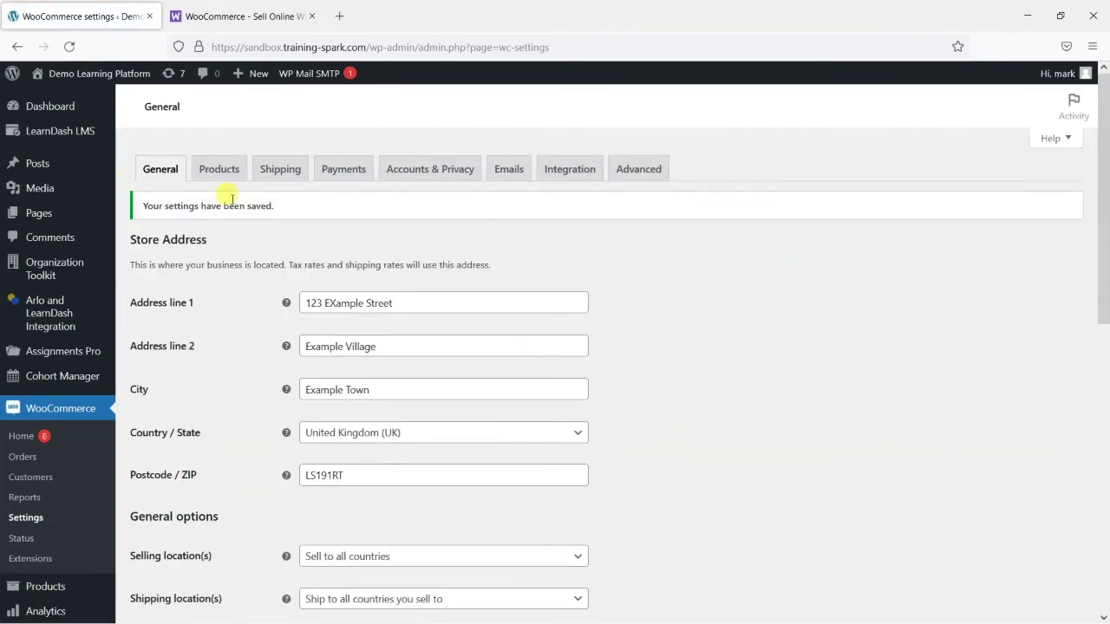
Save WooCommerce Products settings with Shop as shop page and redirect to cart enabled
click(211, 174)
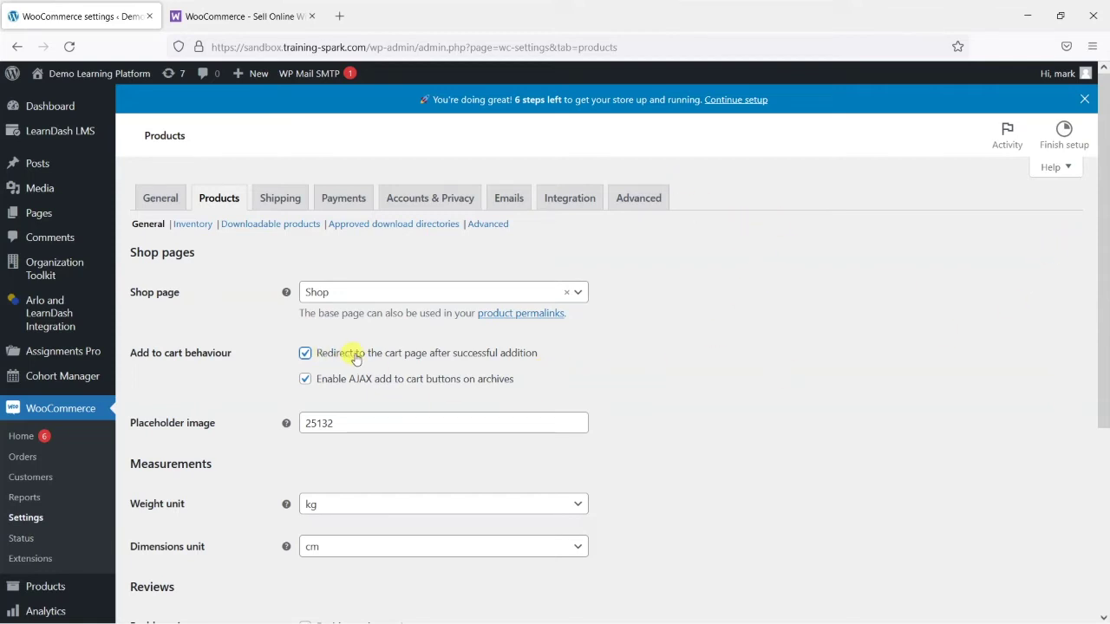
scroll(197, 353, down, 3)
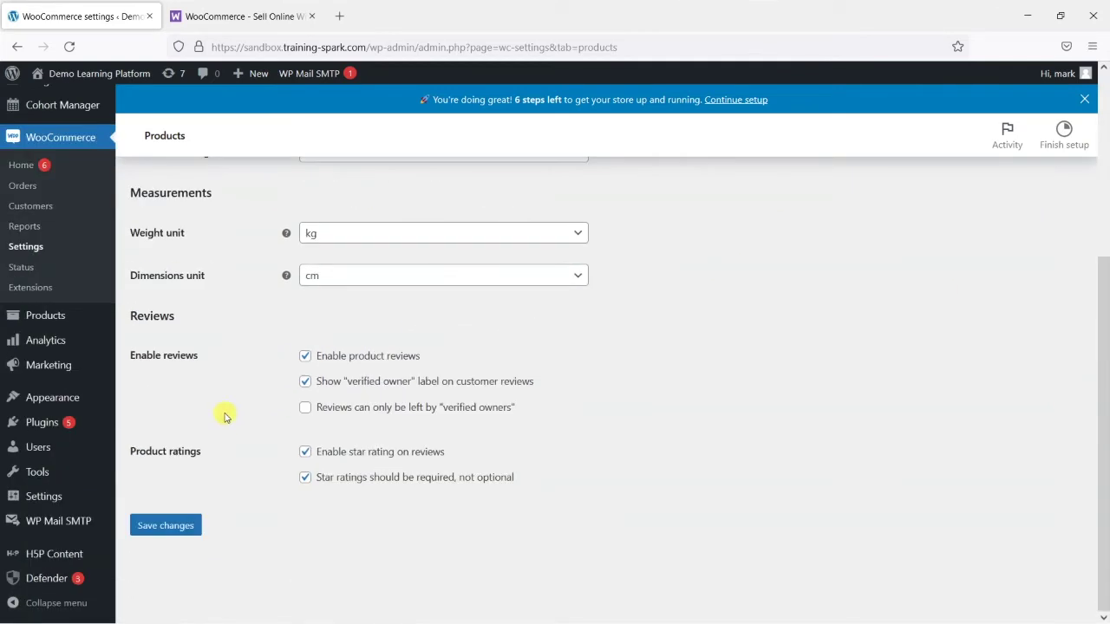
click(186, 531)
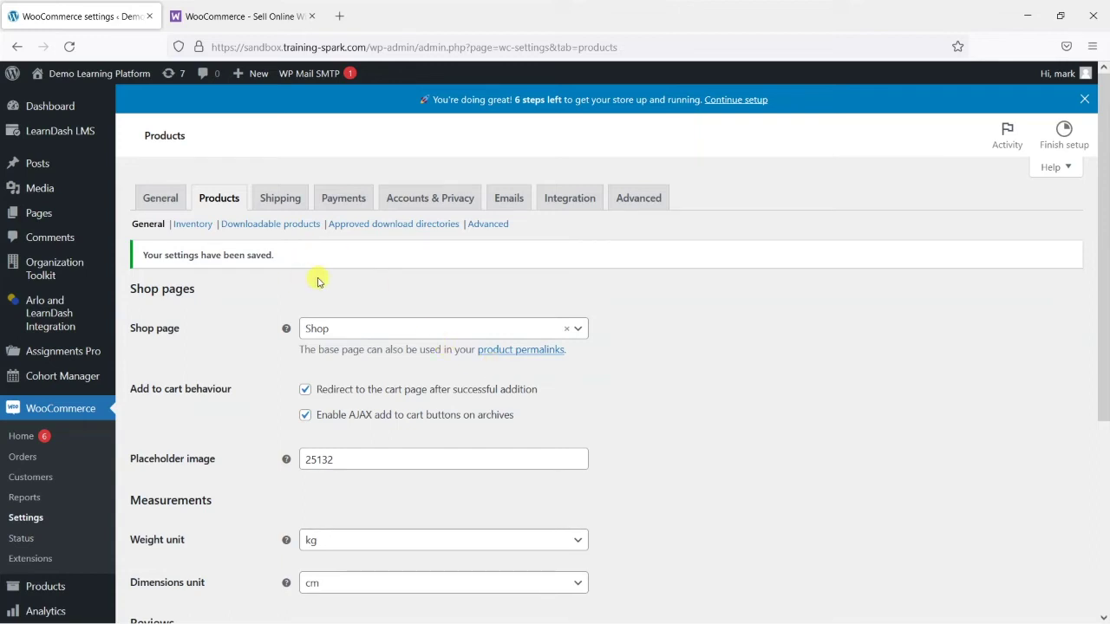
On Accounts & Privacy, disable guest checkout, enable account creation and login at checkout, and save
click(430, 200)
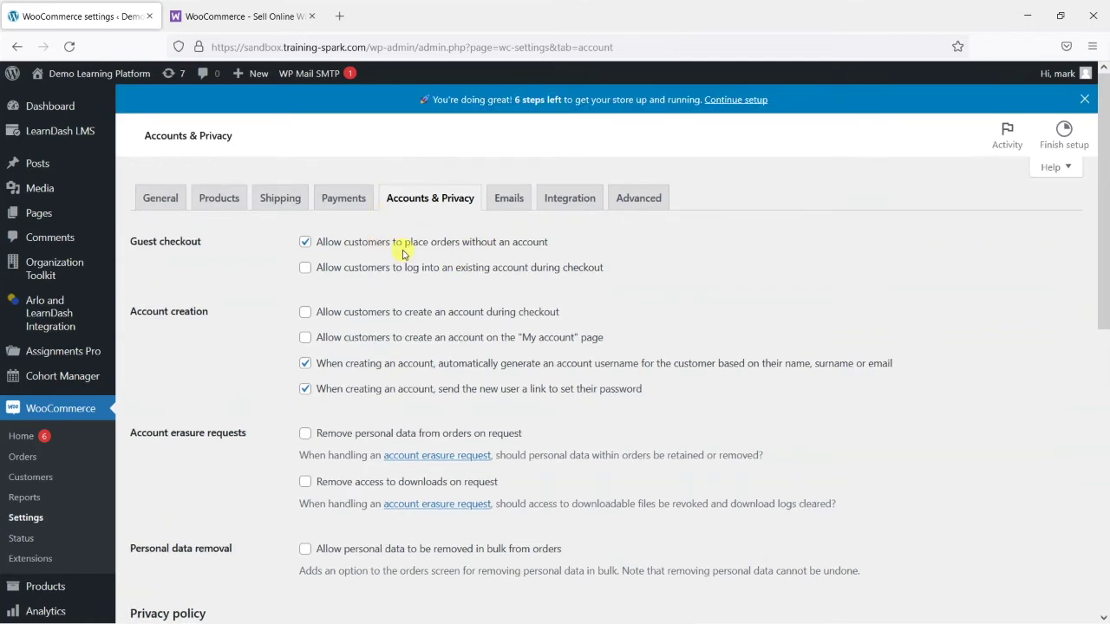
click(305, 244)
click(304, 314)
click(307, 270)
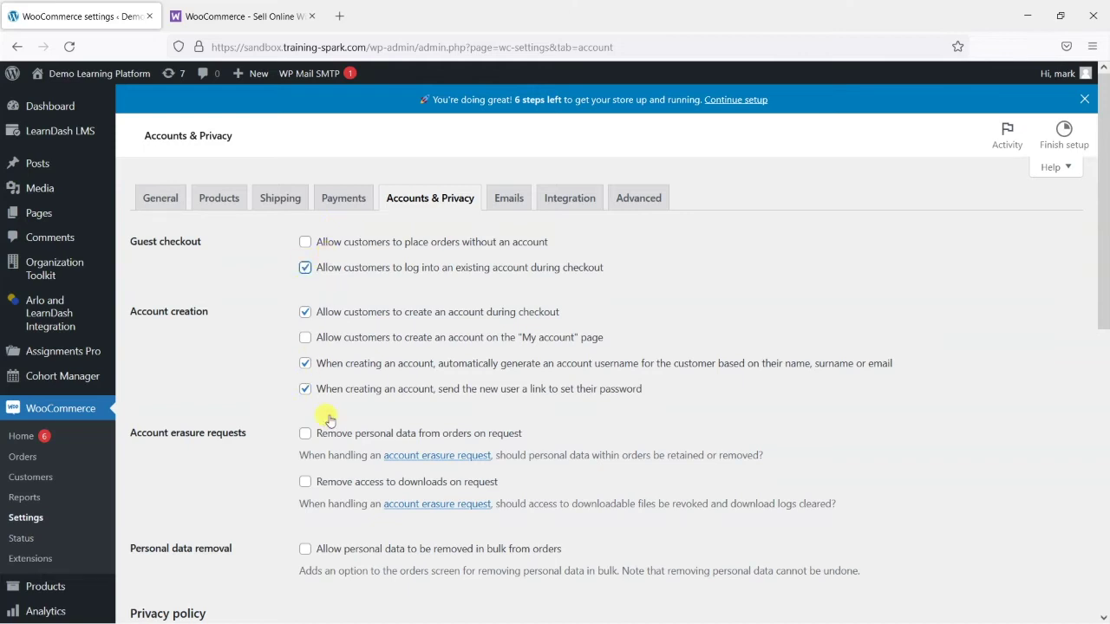
scroll(252, 486, down, 15)
click(178, 549)
scroll(666, 521, up, 15)
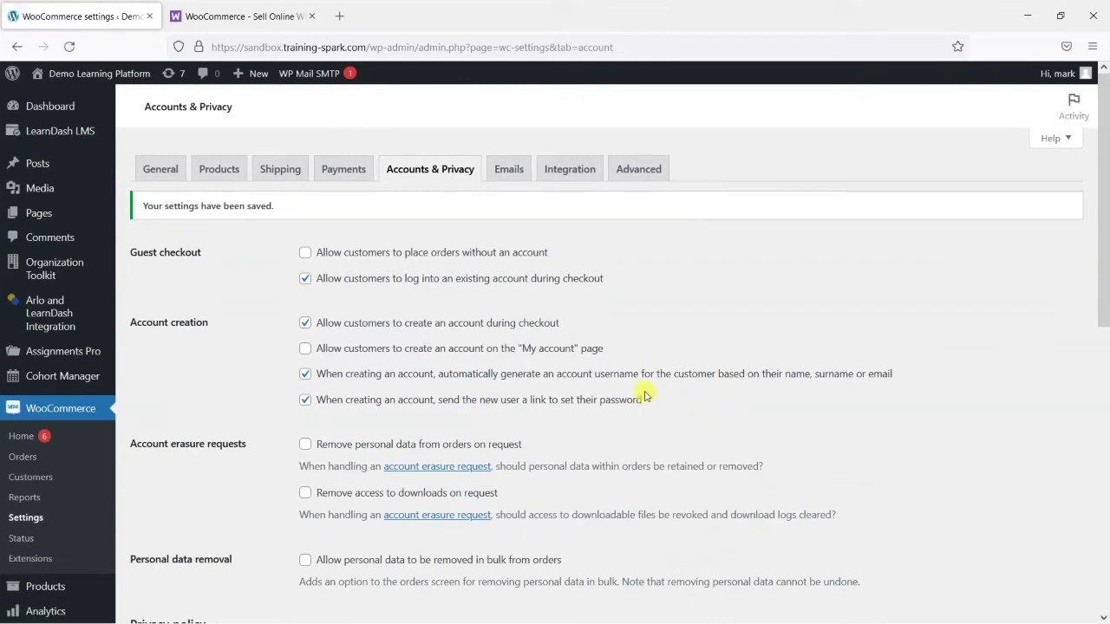
Look over the payment methods available in WooCommerce's Payments settings
click(342, 173)
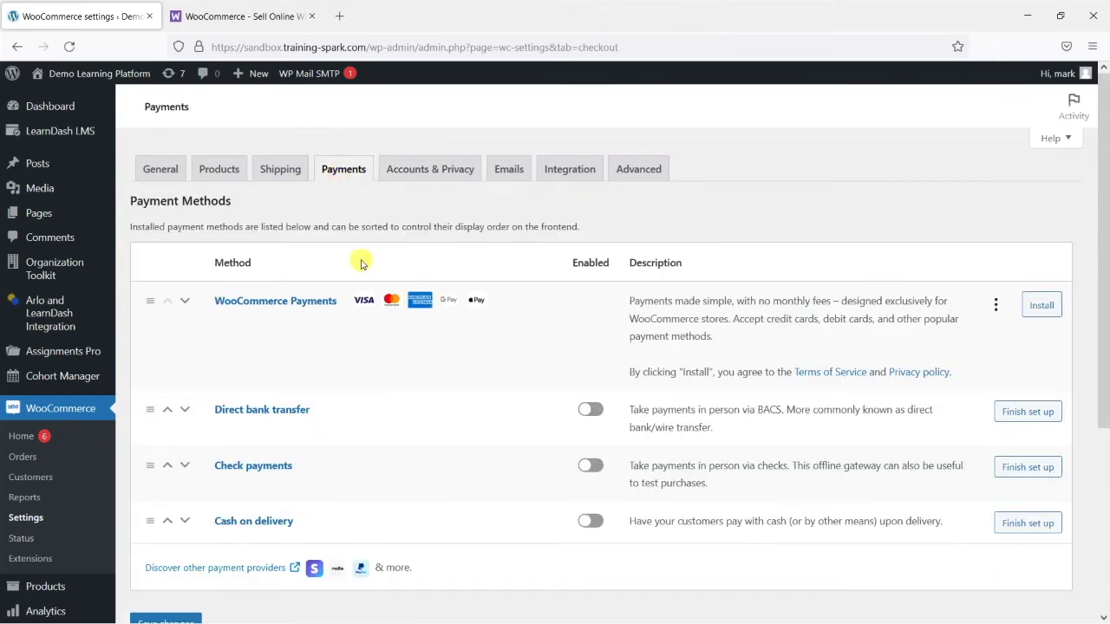
scroll(318, 370, down, 3)
scroll(338, 347, up, 3)
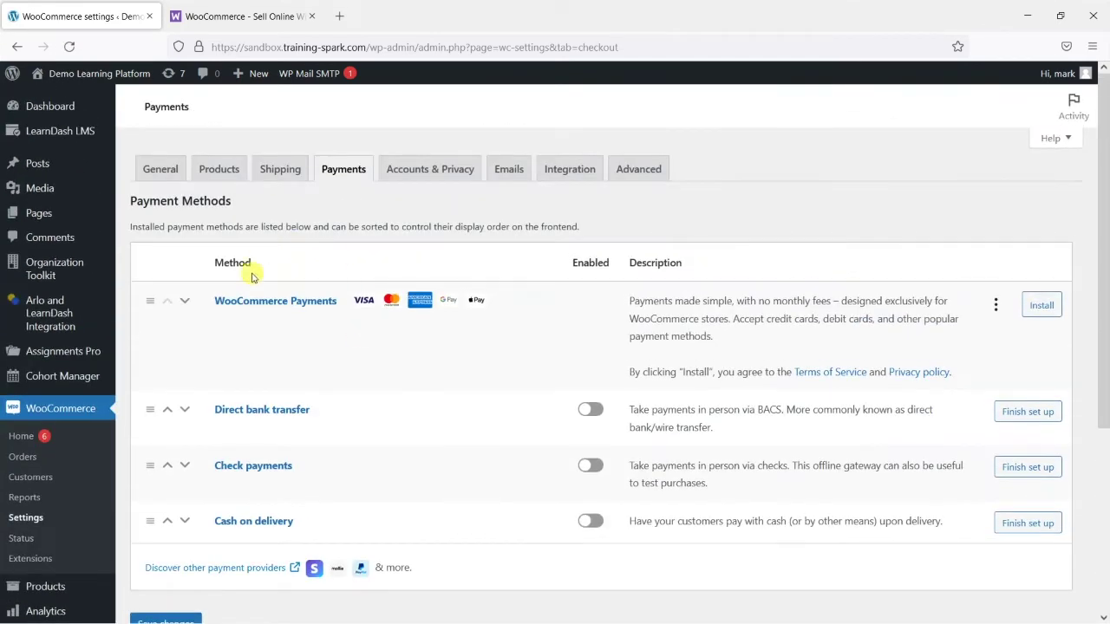
scroll(364, 338, down, 3)
scroll(355, 325, up, 2)
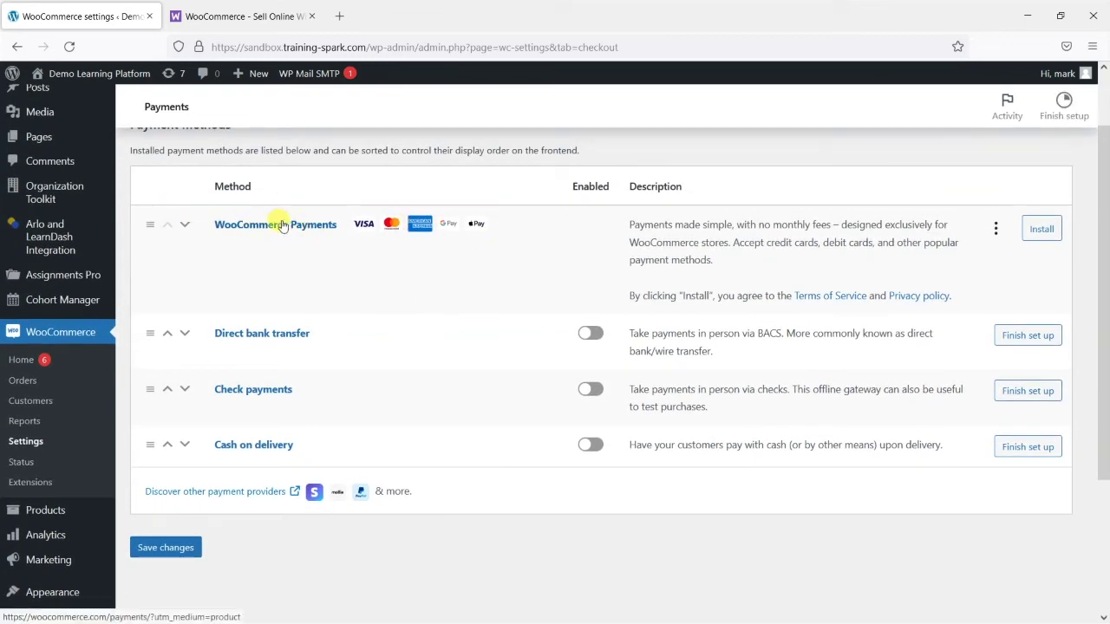
scroll(364, 321, down, 2)
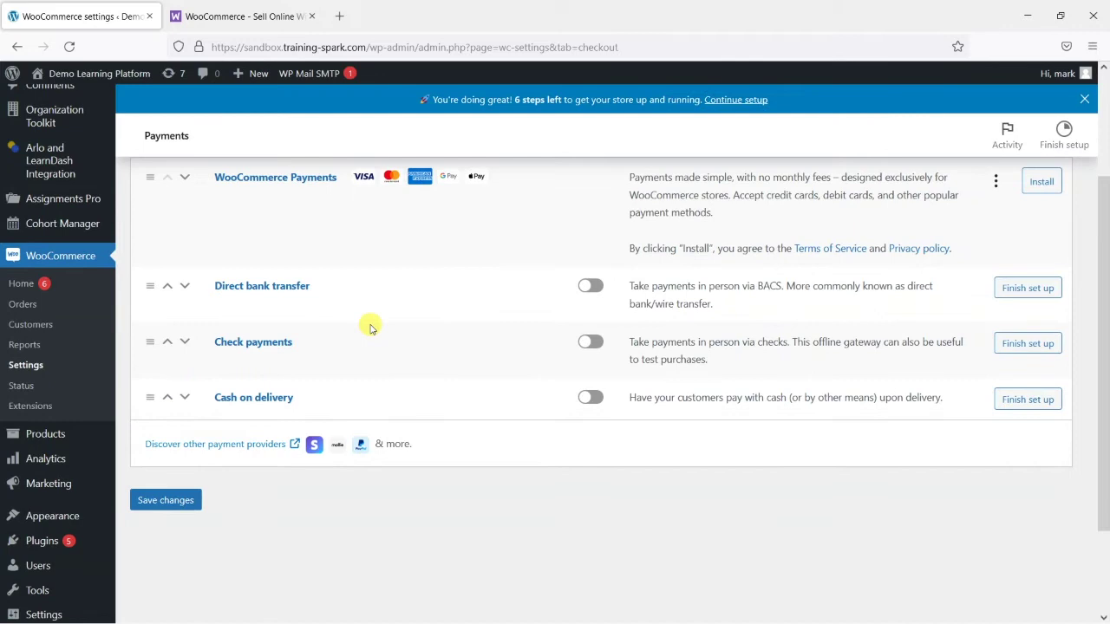
scroll(369, 328, up, 2)
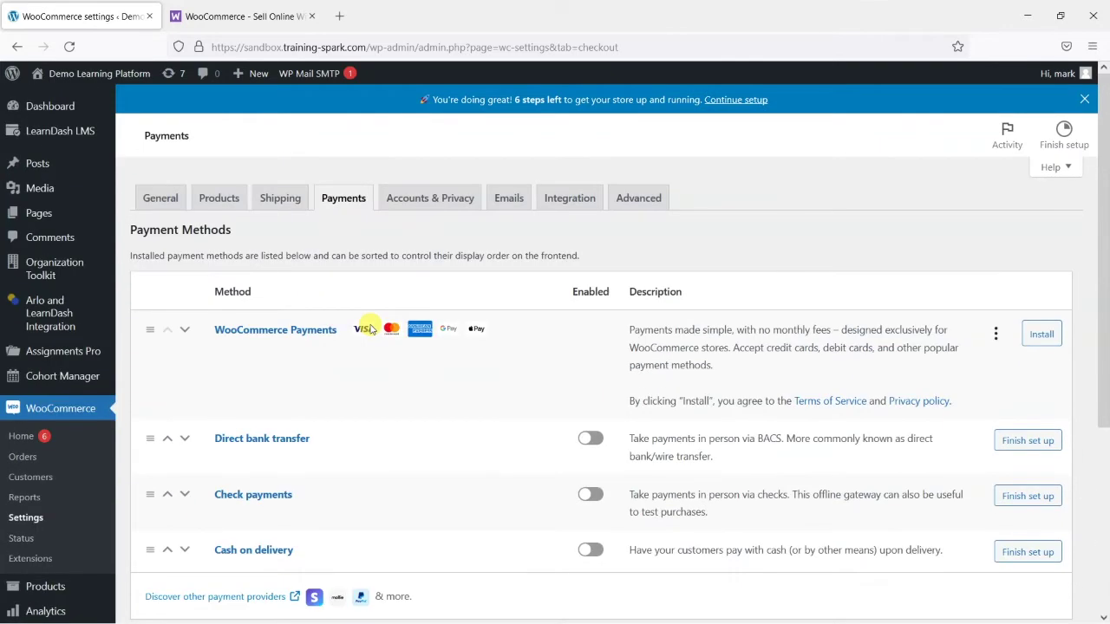
scroll(411, 355, down, 2)
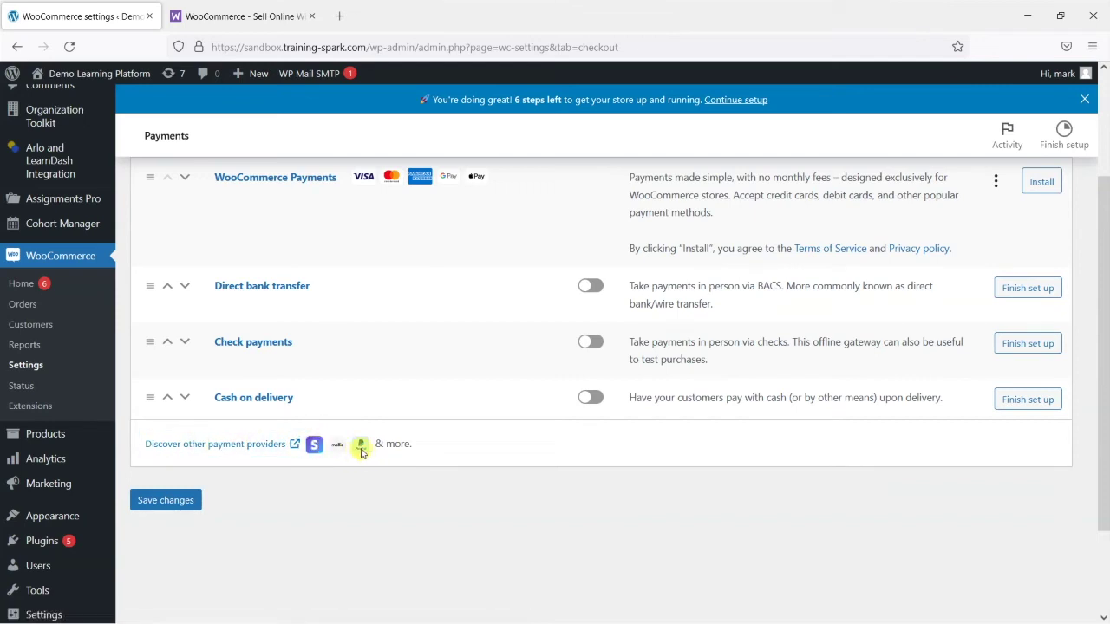
scroll(460, 478, up, 2)
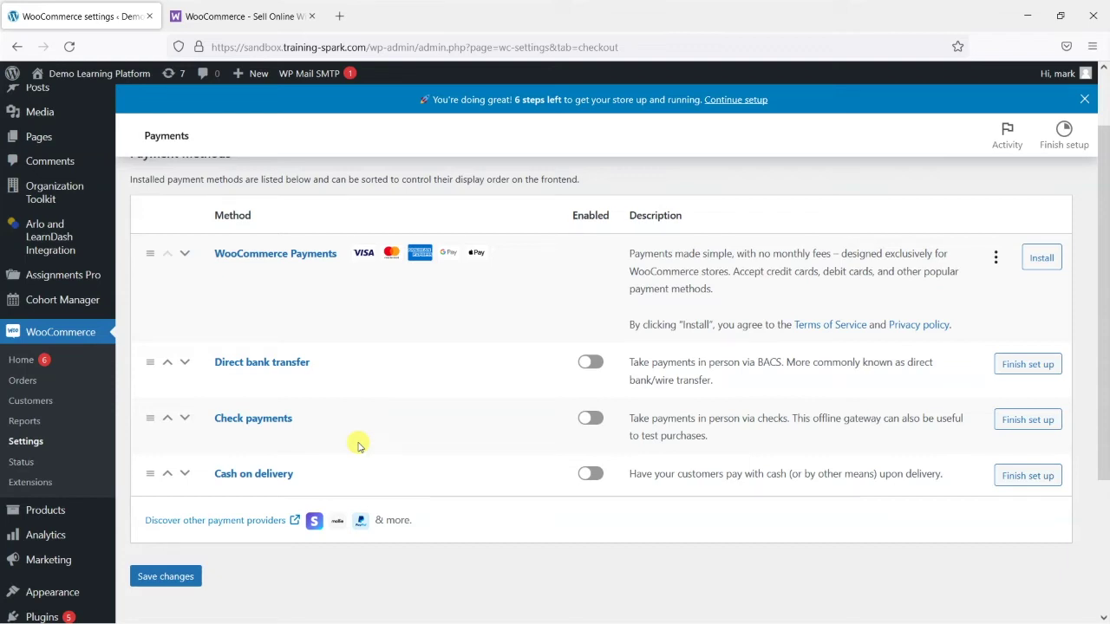
Enable Check payments and save the payment settings
click(591, 418)
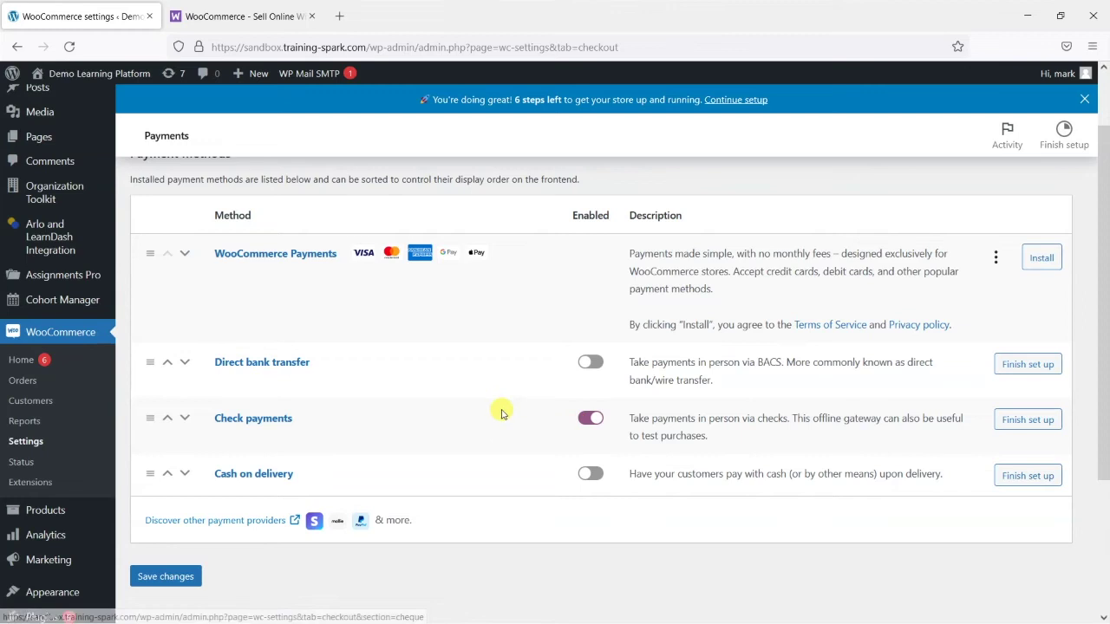
scroll(500, 413, up, 1)
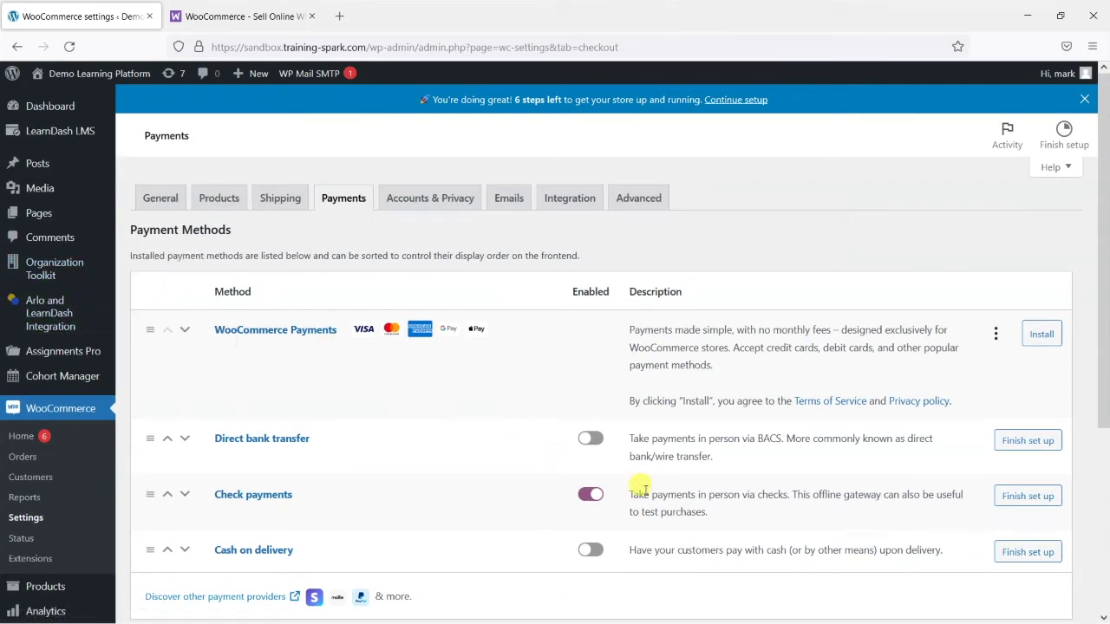
scroll(433, 351, down, 3)
scroll(364, 417, up, 3)
scroll(255, 508, down, 3)
click(169, 382)
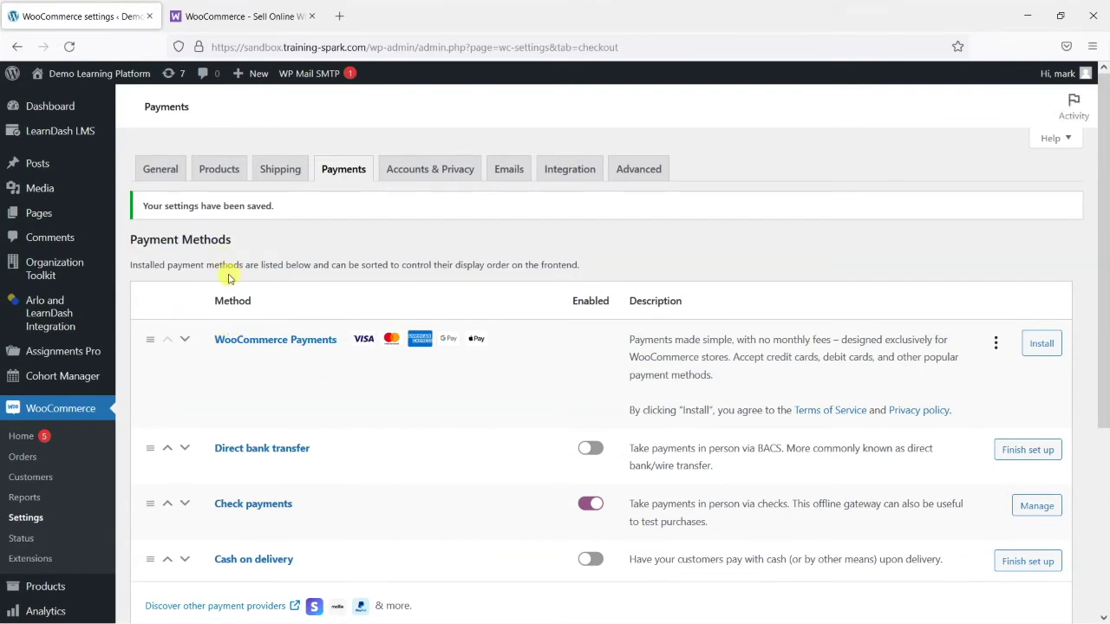
scroll(230, 286, down, 3)
Go to the All Products list and start a new product
mouse_move(60, 442)
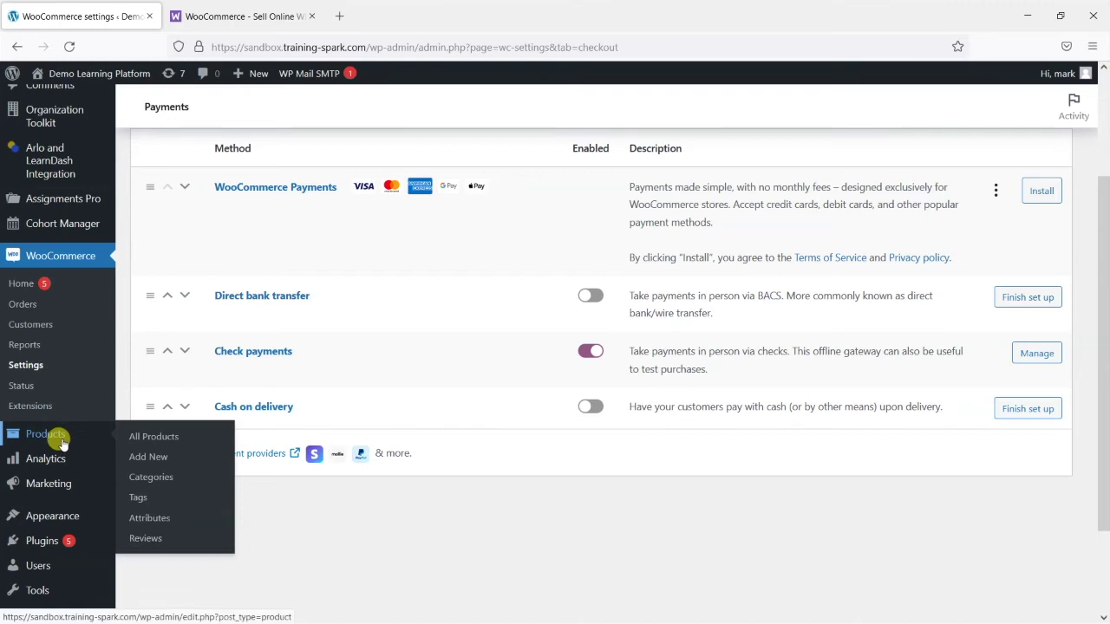
click(156, 438)
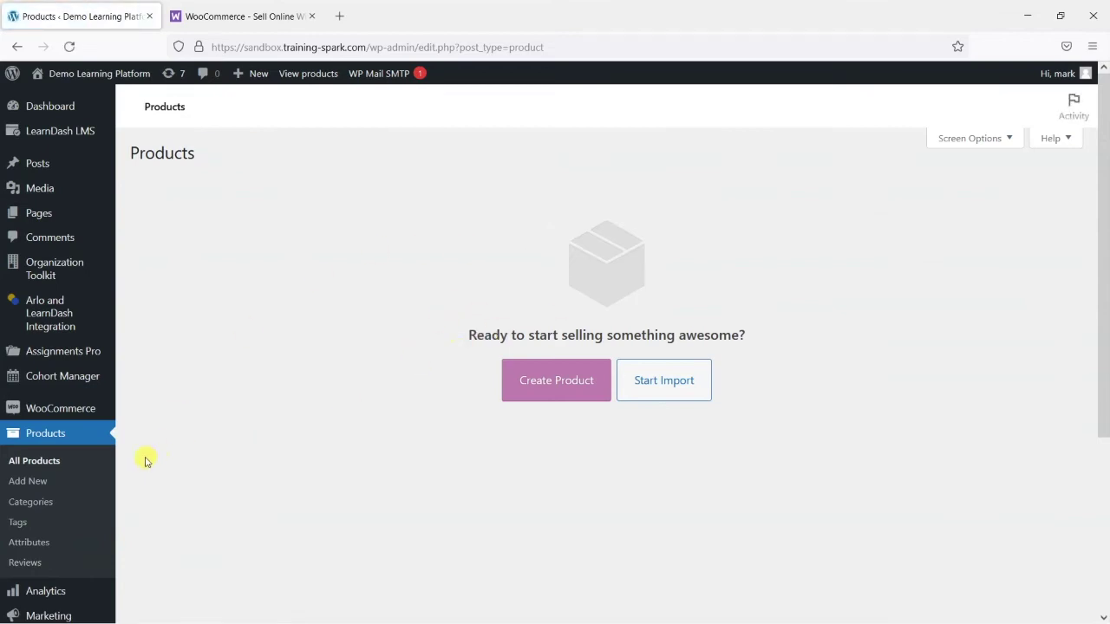
click(548, 384)
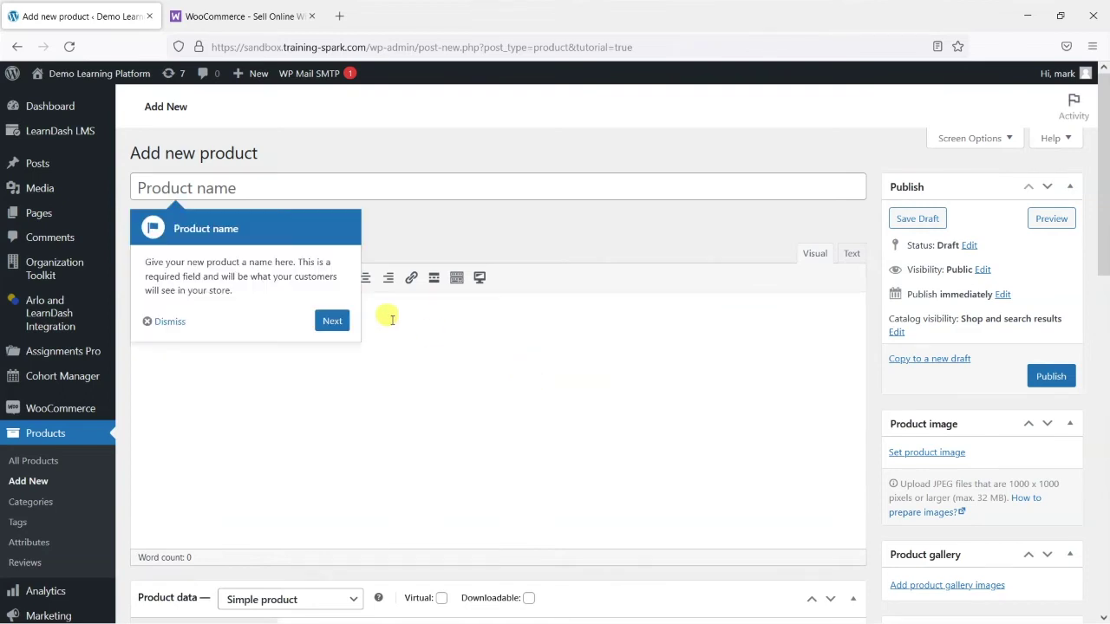
Skip past the product name and description tips and dismiss the Virtual products tip
click(332, 321)
click(584, 231)
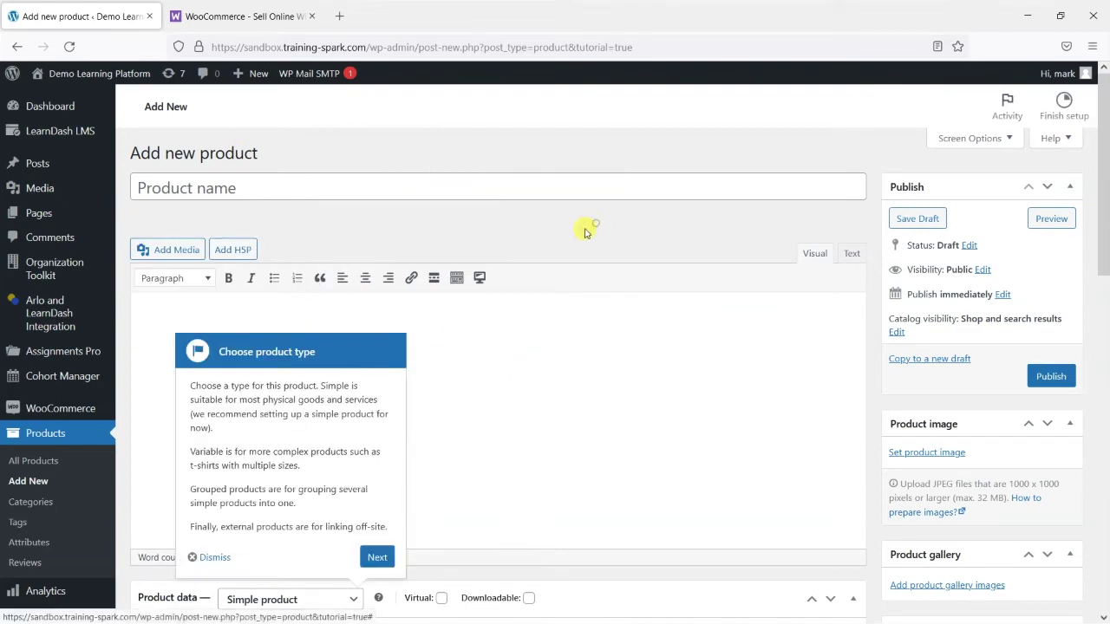
click(368, 557)
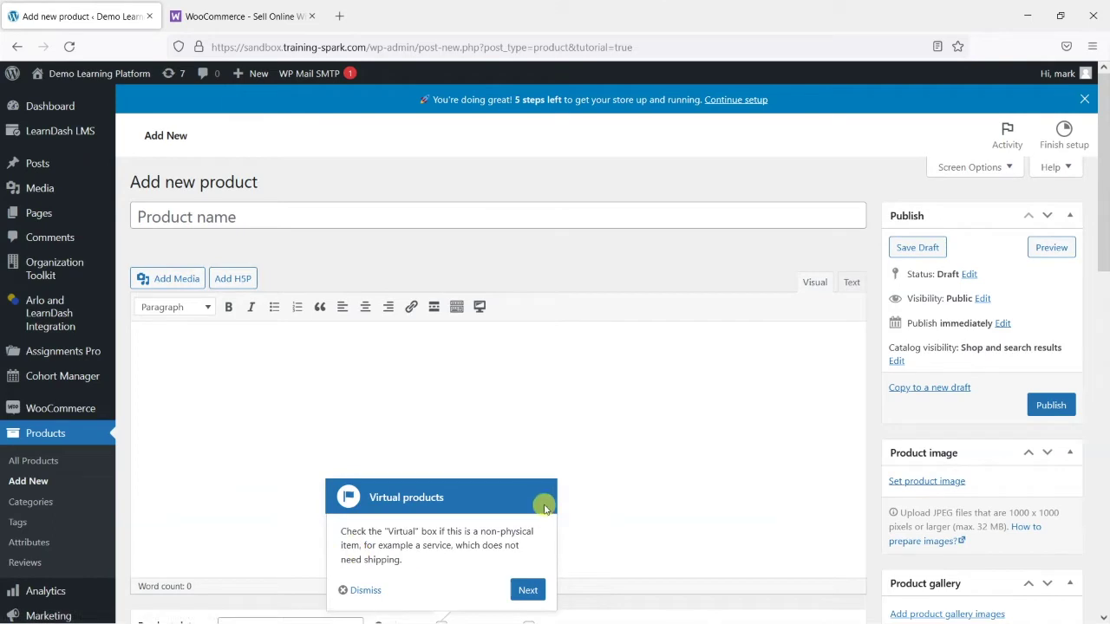
click(351, 439)
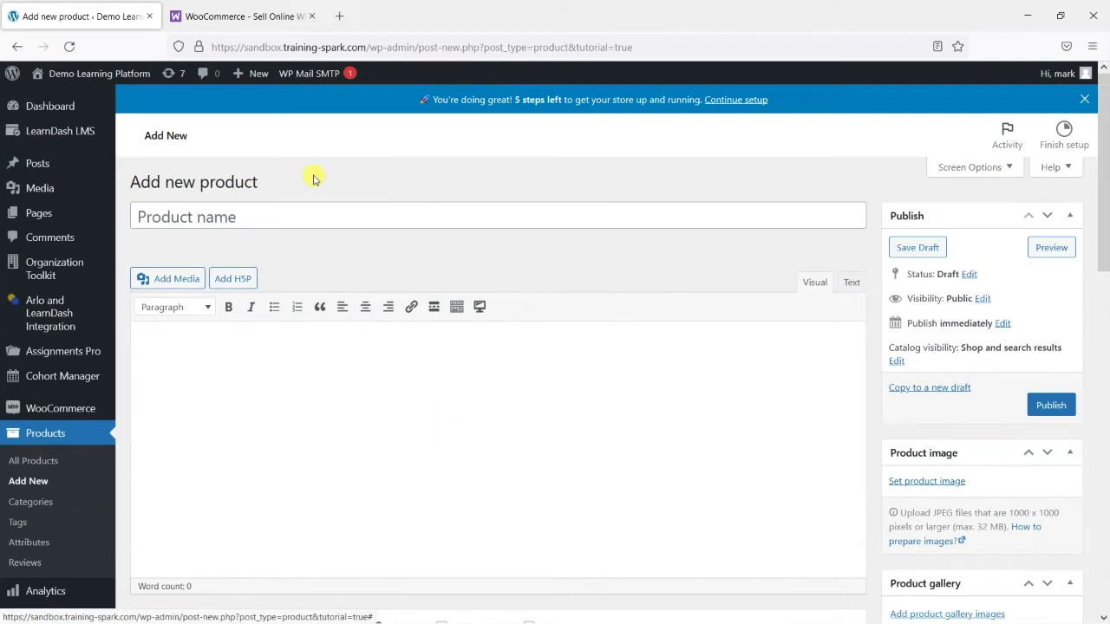
Open the public site in a new tab and go to its All Courses page
mouse_move(87, 74)
middle_click(80, 97)
click(199, 8)
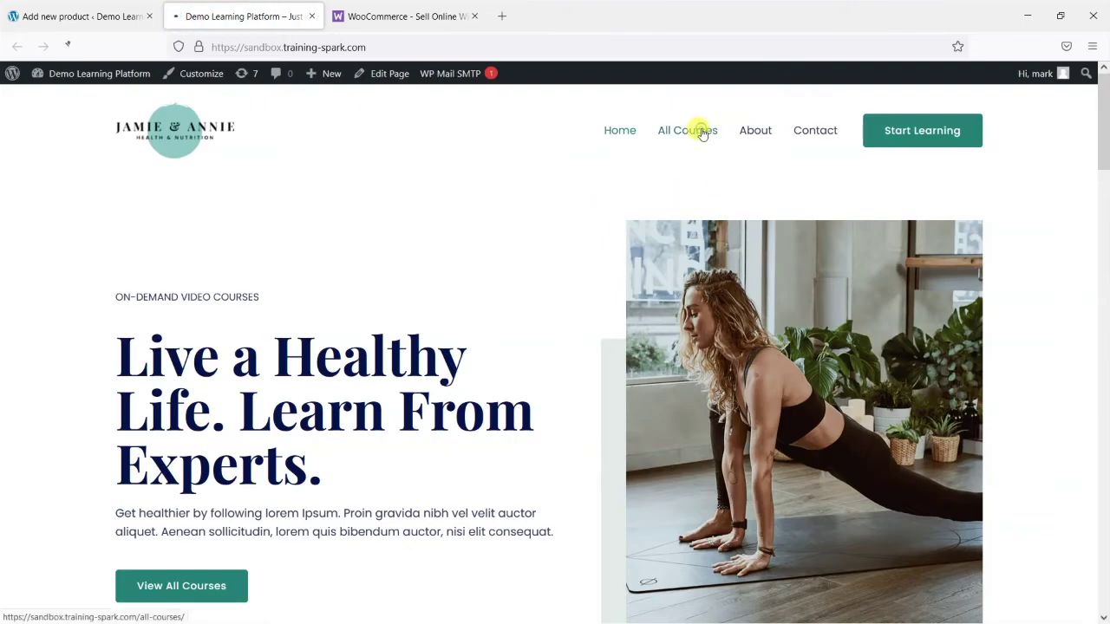
click(701, 136)
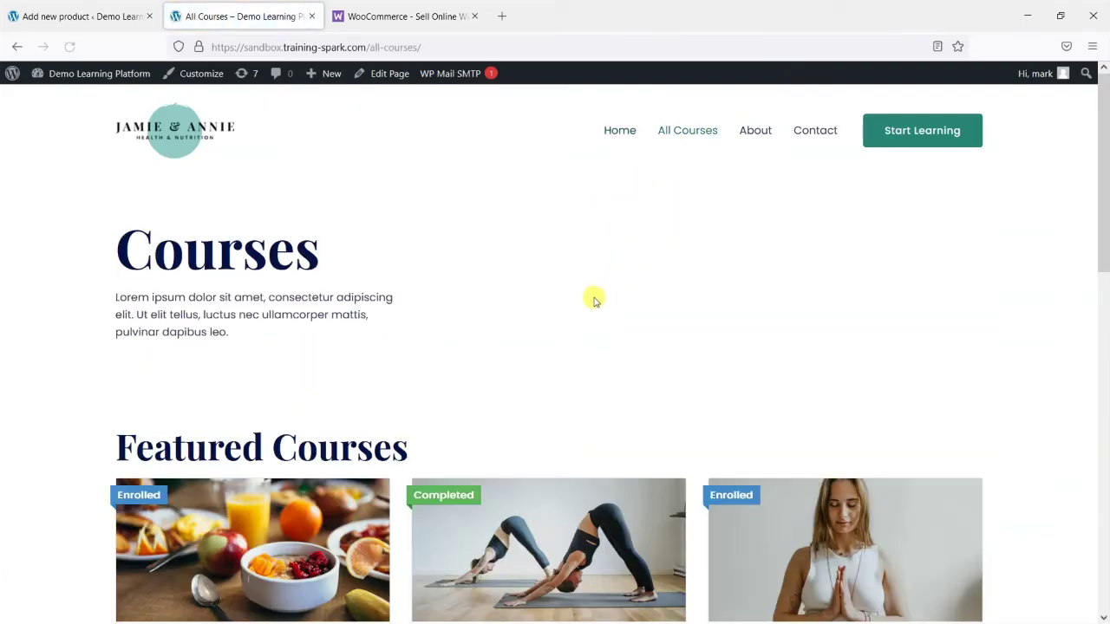
Highlight the course title 'Seek Health with Yoga Sadhana' under Featured Courses
scroll(245, 322, down, 3)
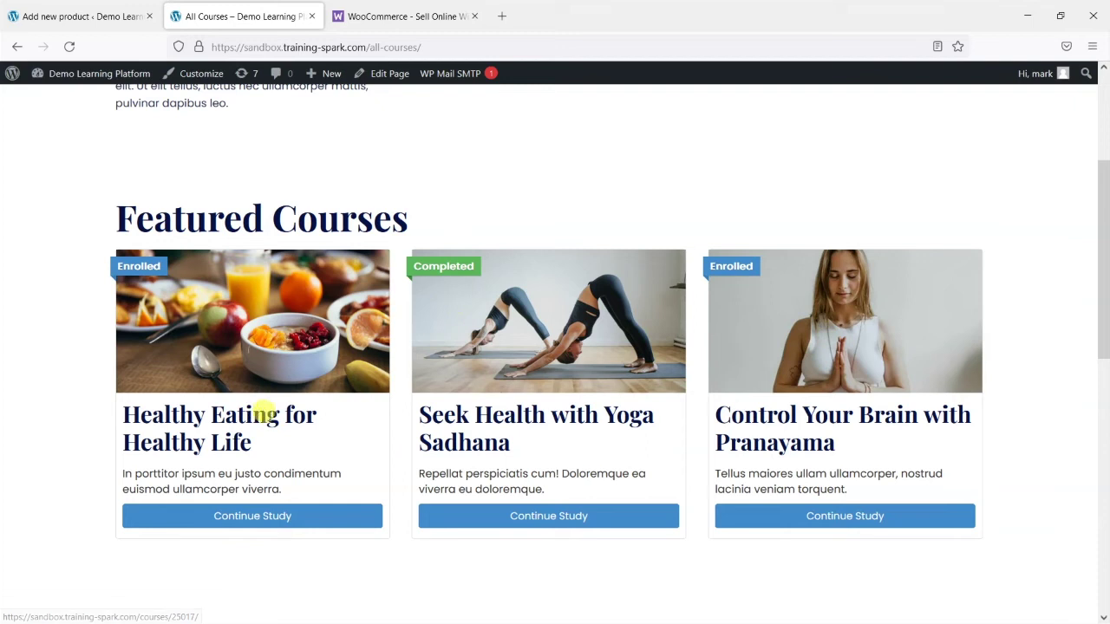
drag(423, 414, 519, 451)
click(517, 444)
drag(426, 411, 529, 439)
click(533, 438)
Back on the new product tab, enter 'Seek Health with Yoga Sadhana' as the product name
click(76, 16)
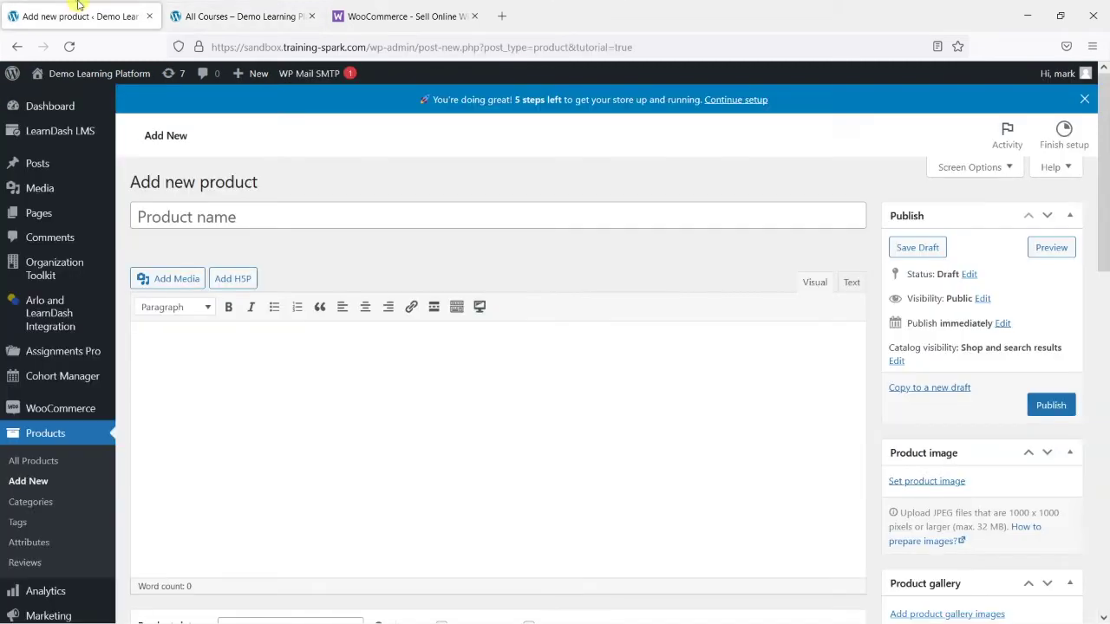
click(243, 217)
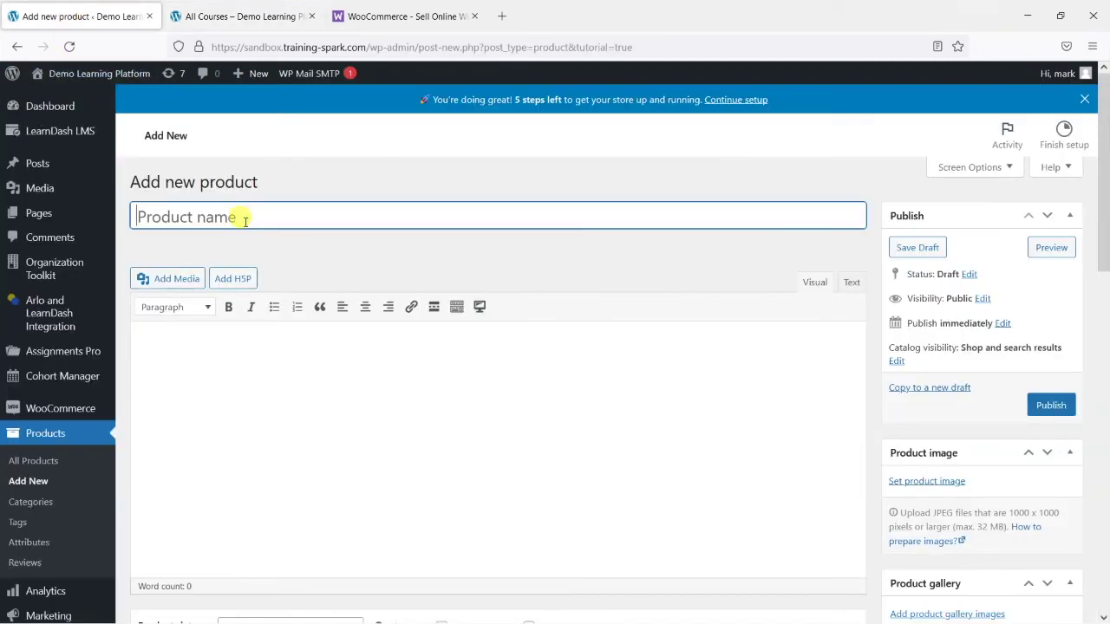
text(Seek Health with)
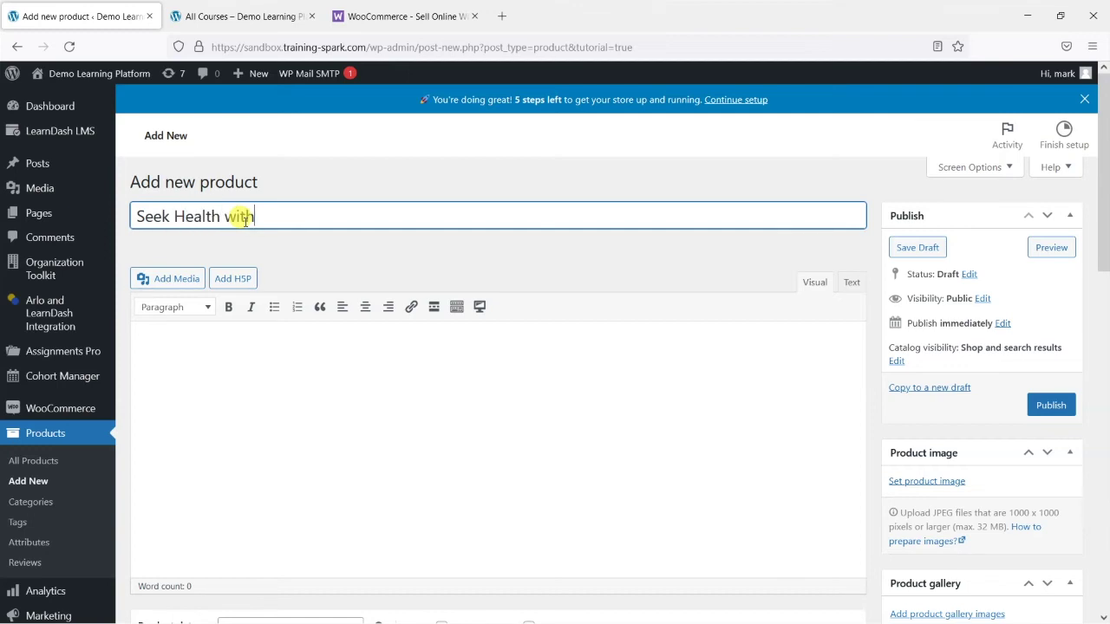
text( Yoga Sadhana)
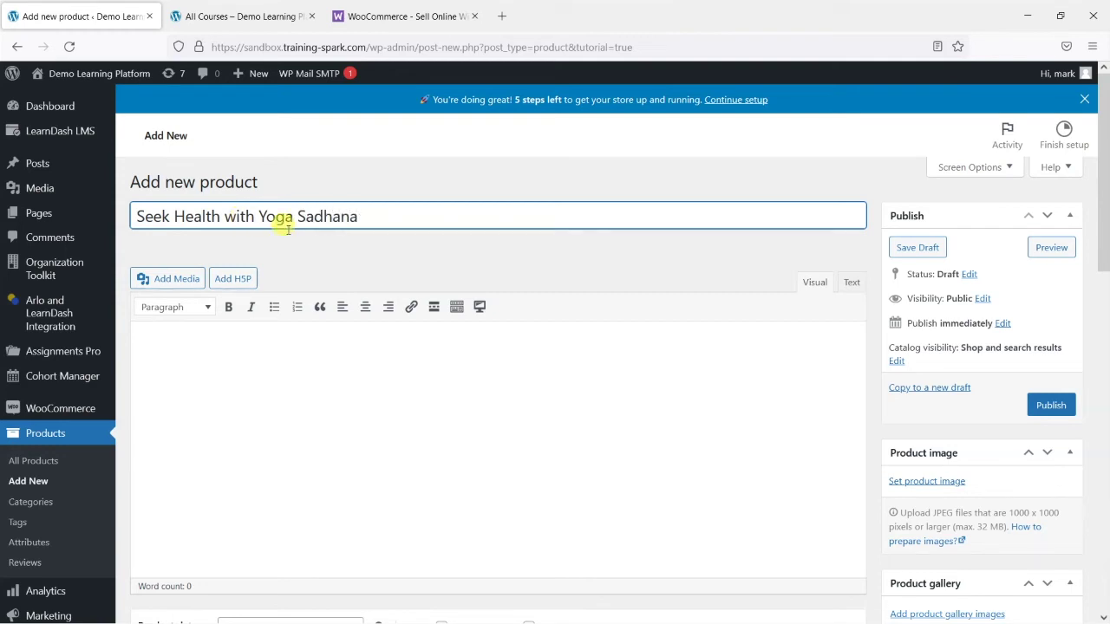
Write 'This is a great course!' as the product description
scroll(328, 312, down, 1)
click(326, 325)
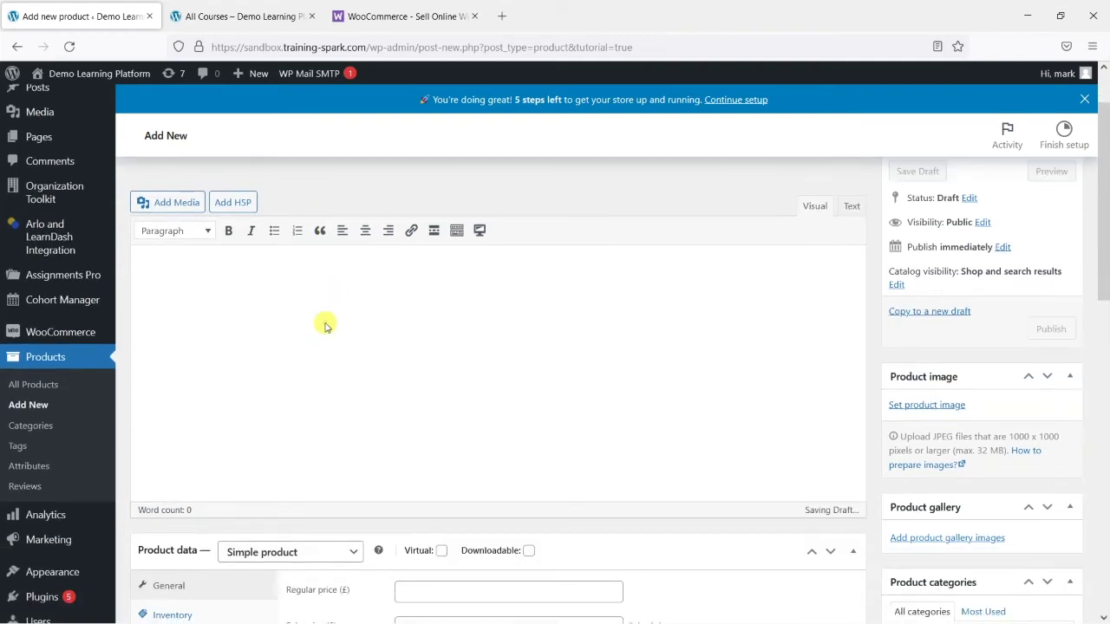
text(This is a great course!)
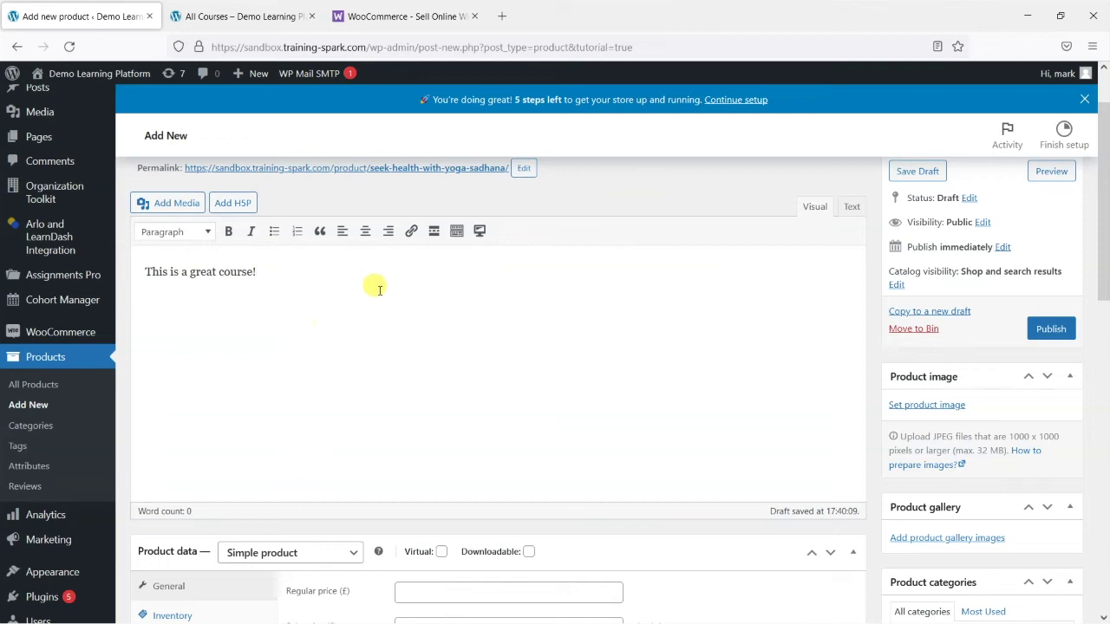
scroll(381, 278, down, 3)
scroll(344, 285, up, 2)
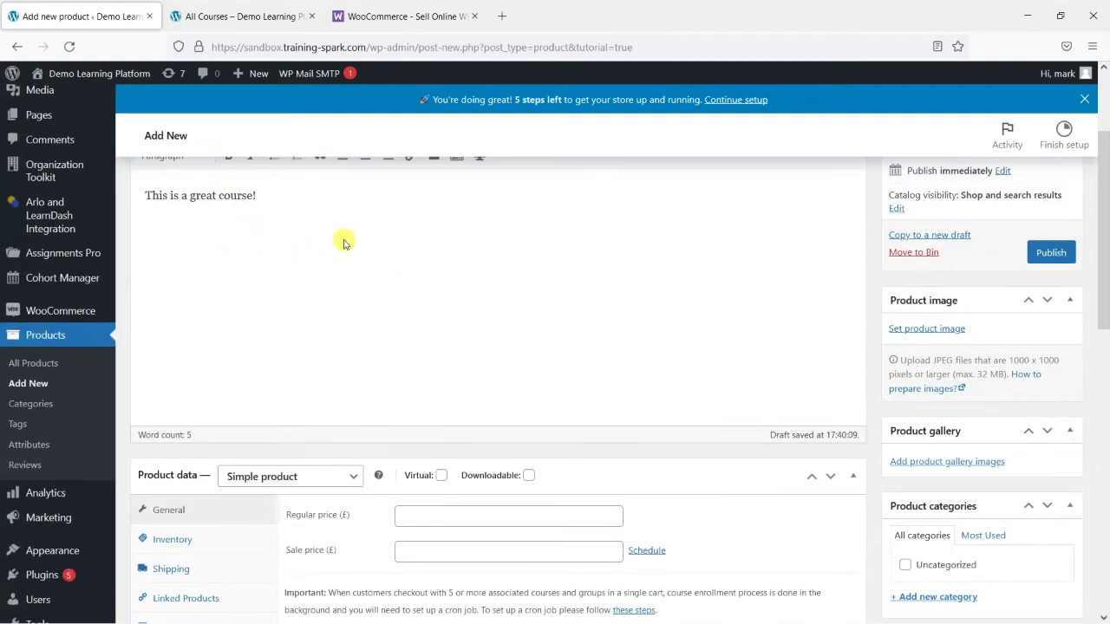
scroll(411, 289, down, 1)
scroll(387, 332, down, 1)
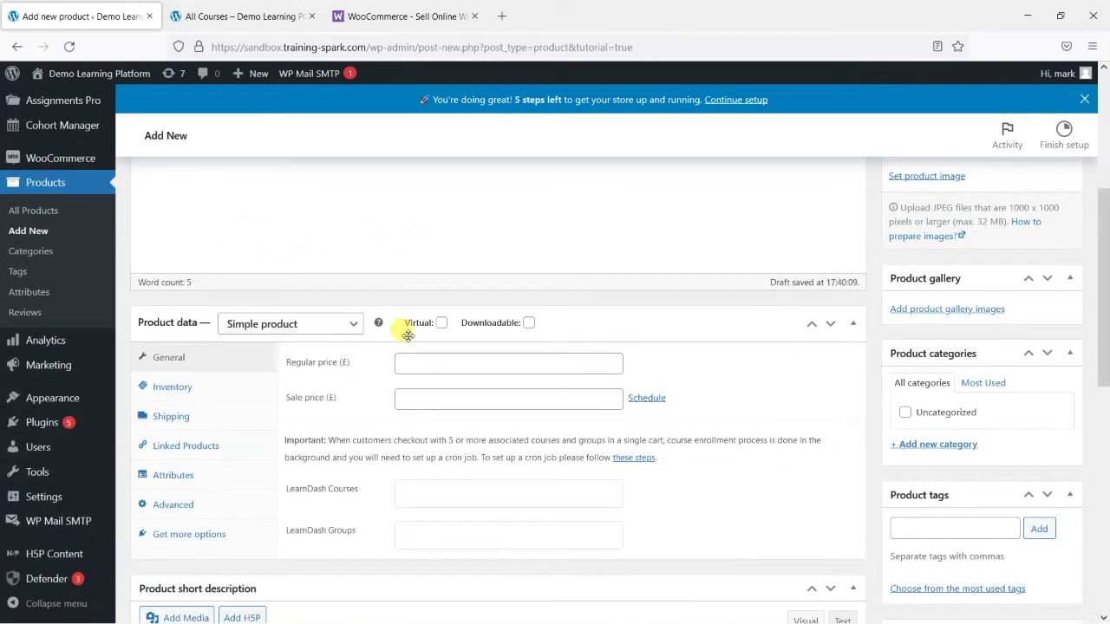
Set the Product Type to Course
click(230, 326)
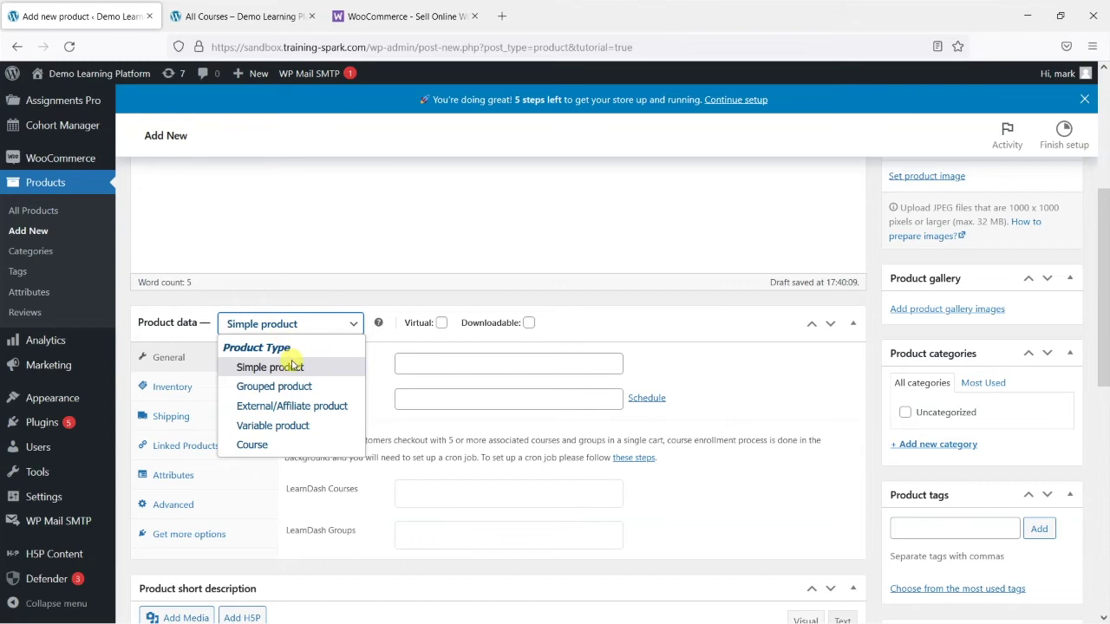
click(282, 445)
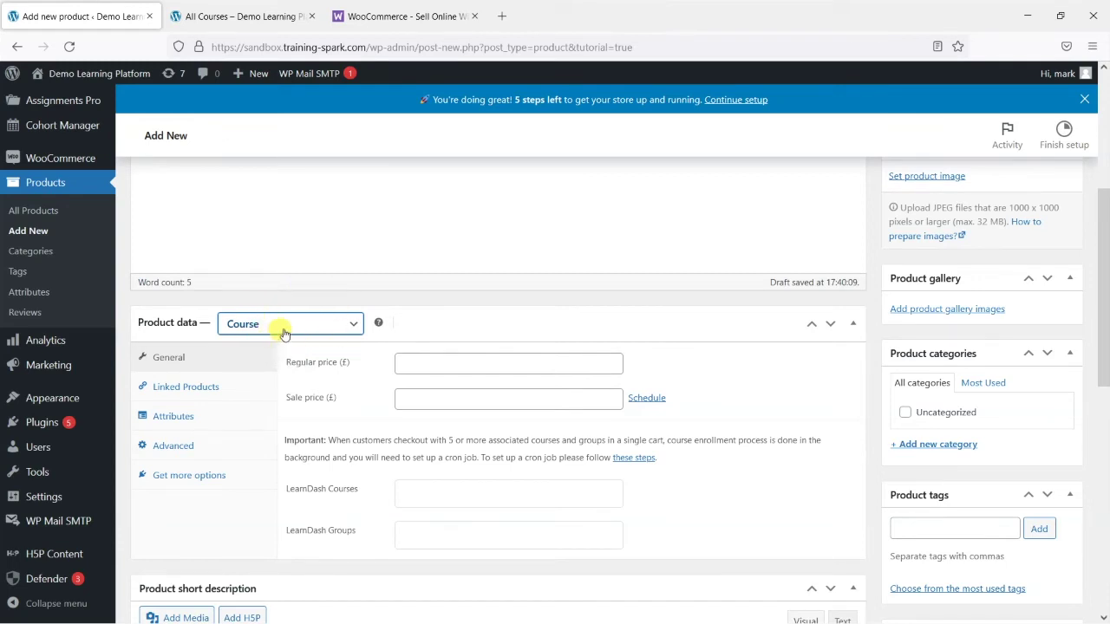
click(283, 333)
click(277, 444)
click(406, 304)
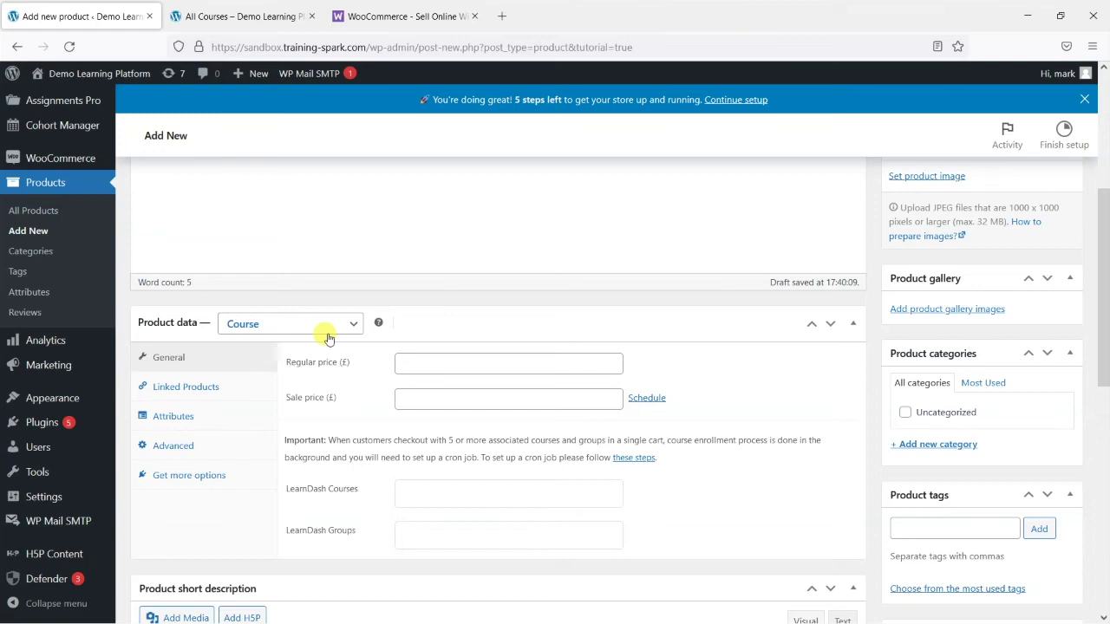
Enter 99 as the regular price and remove the 75 sale price
scroll(471, 328, down, 2)
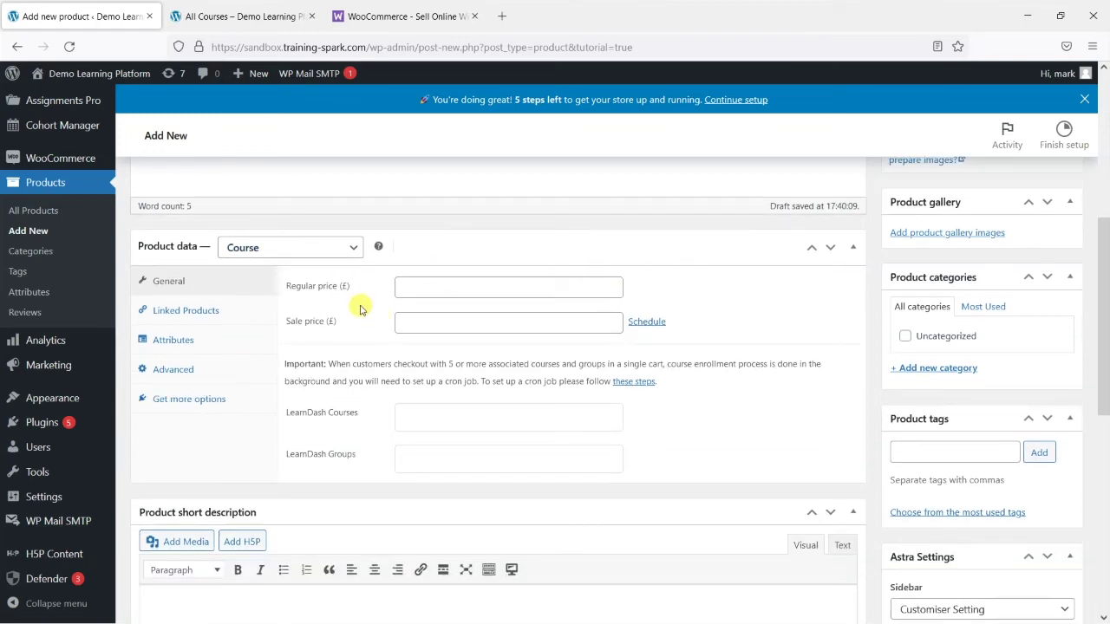
click(425, 289)
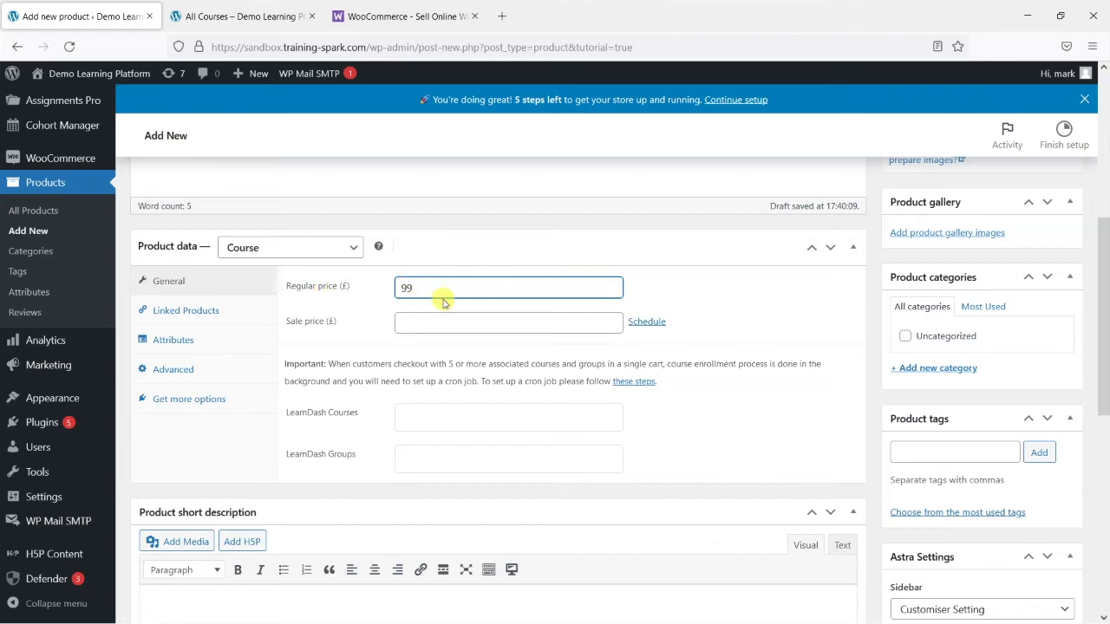
click(421, 320)
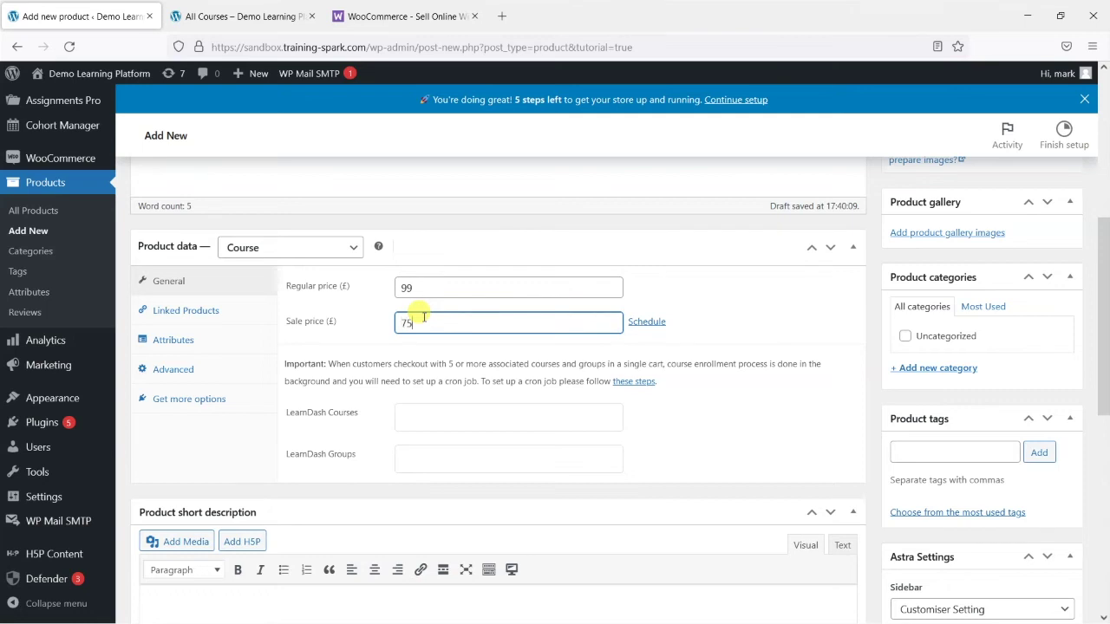
click(422, 344)
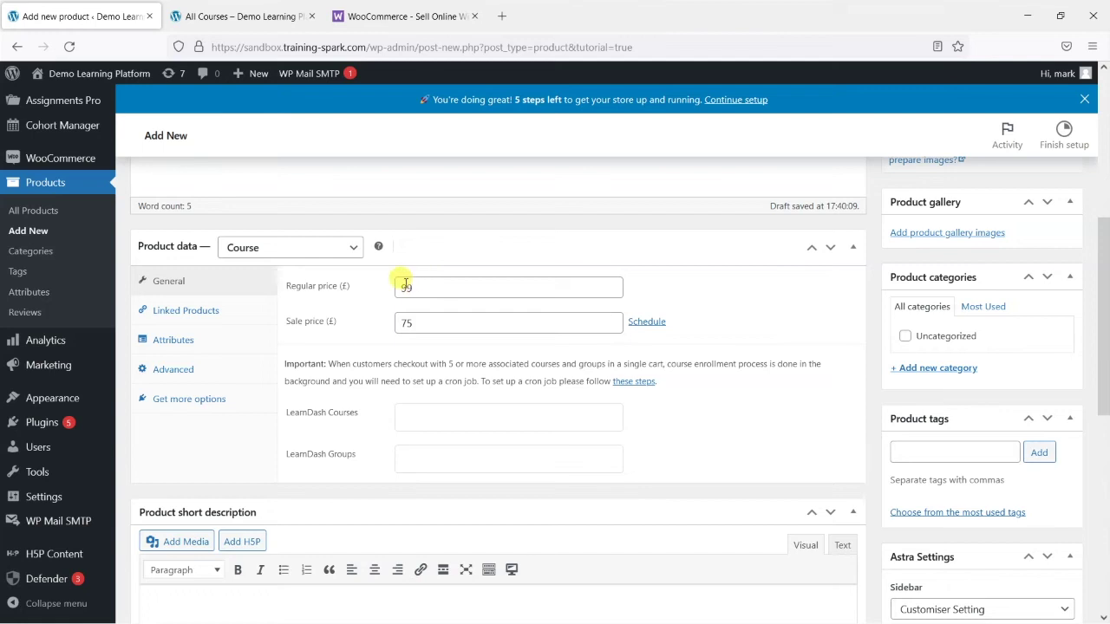
double_click(408, 289)
click(422, 325)
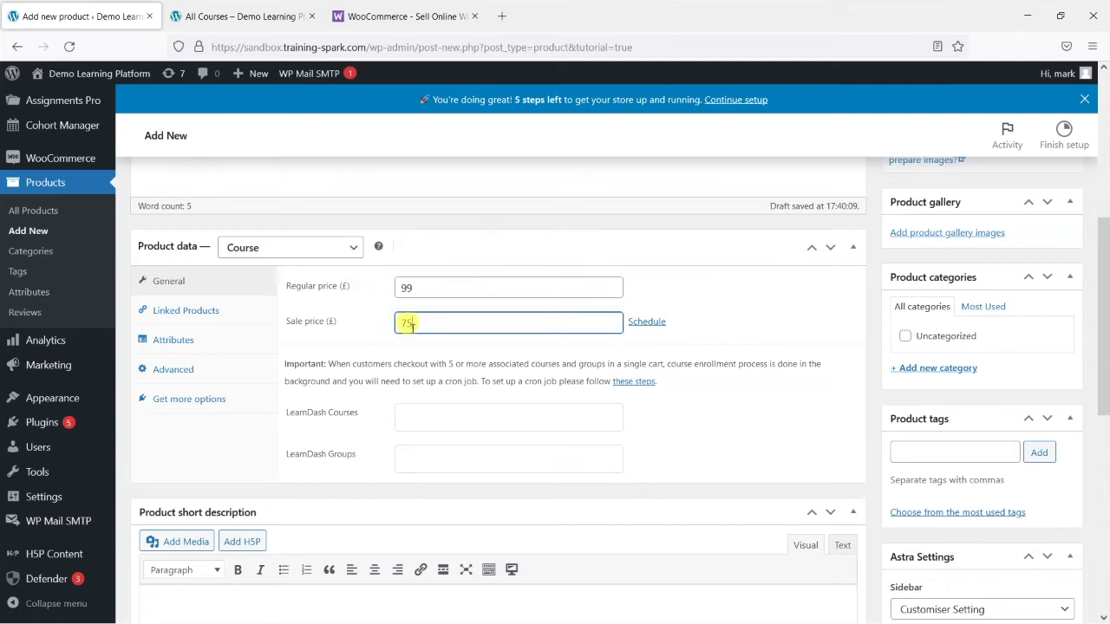
drag(422, 322, 362, 322)
scroll(406, 338, down, 2)
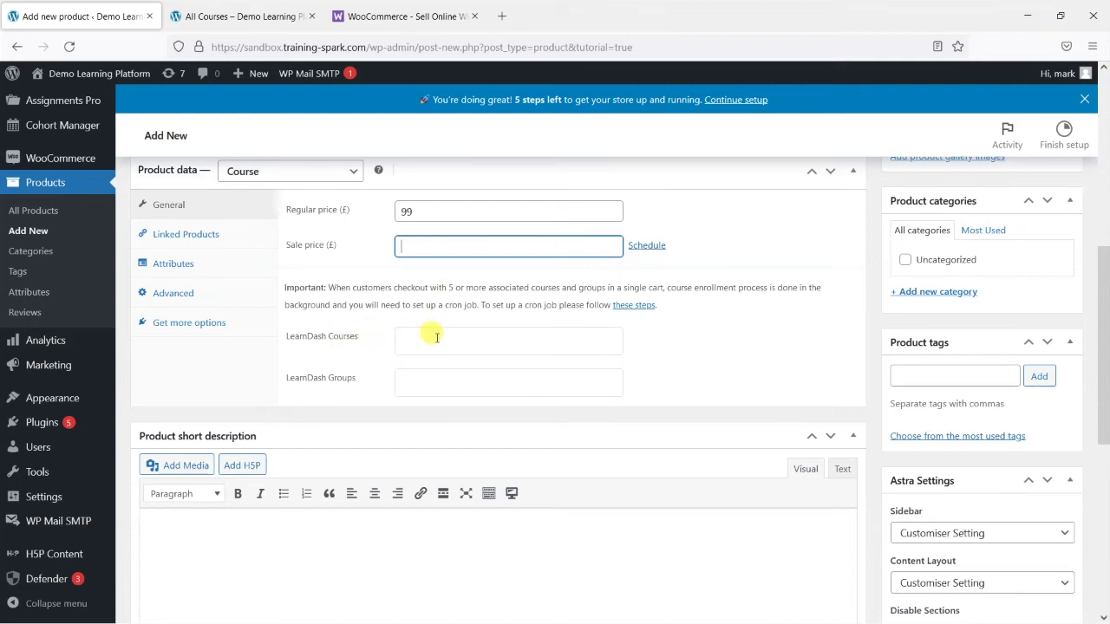
Link the LearnDash course Seek Health with Yoga Sadhana to the product
click(436, 337)
click(359, 404)
click(425, 379)
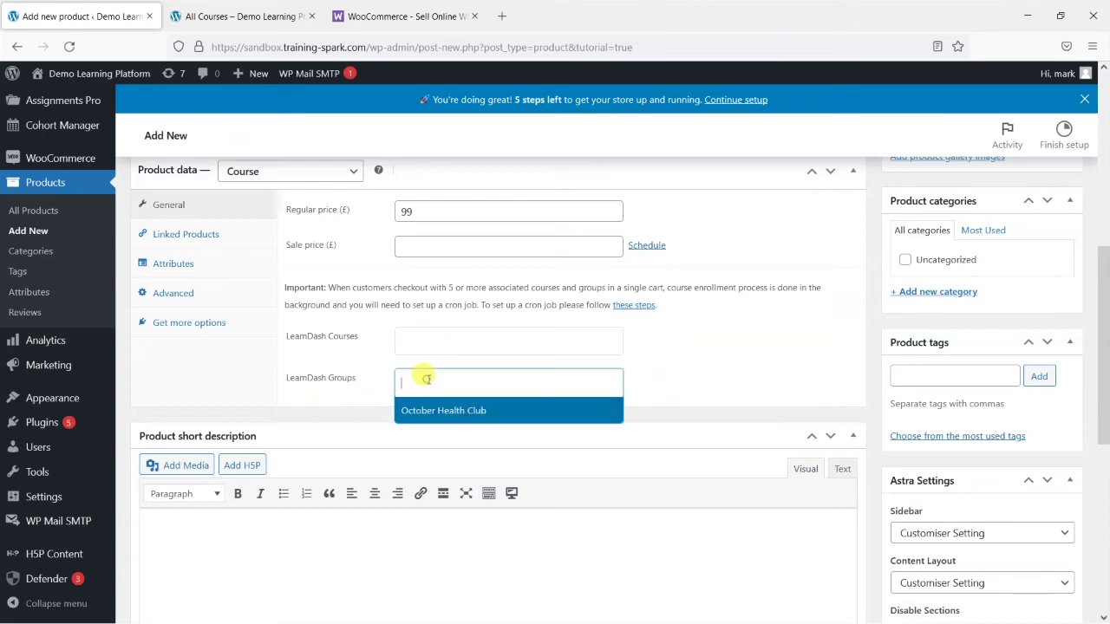
click(694, 366)
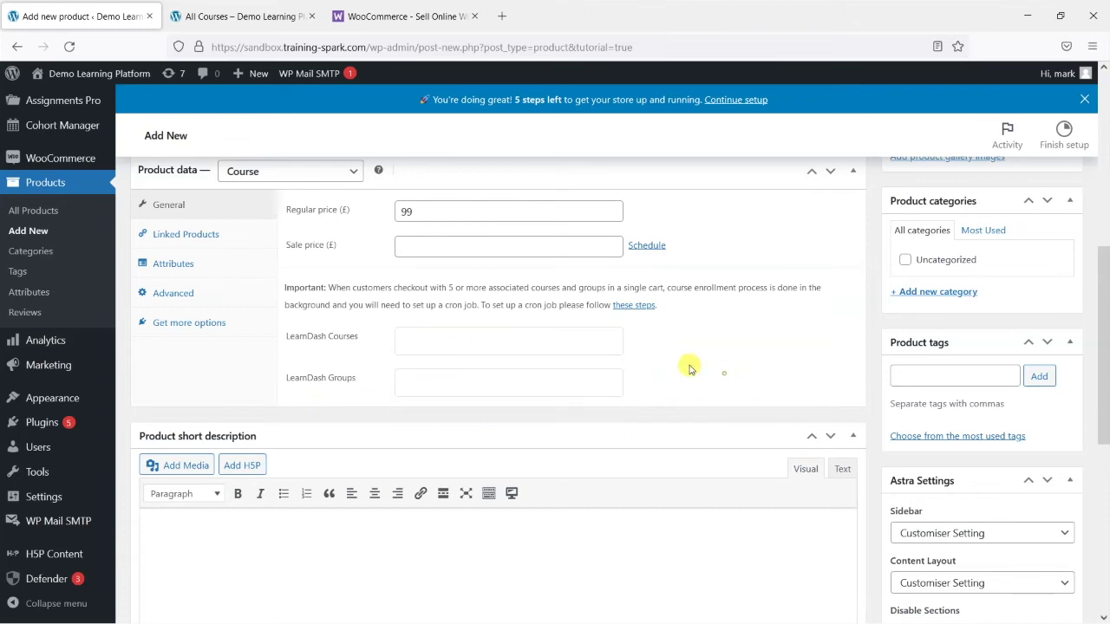
click(427, 336)
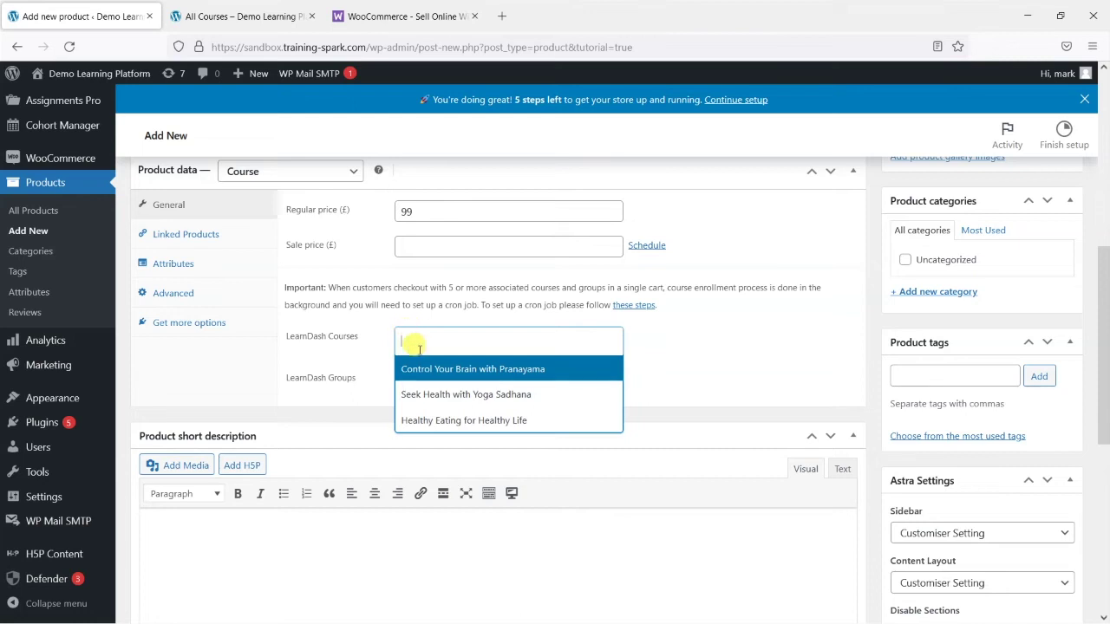
click(466, 397)
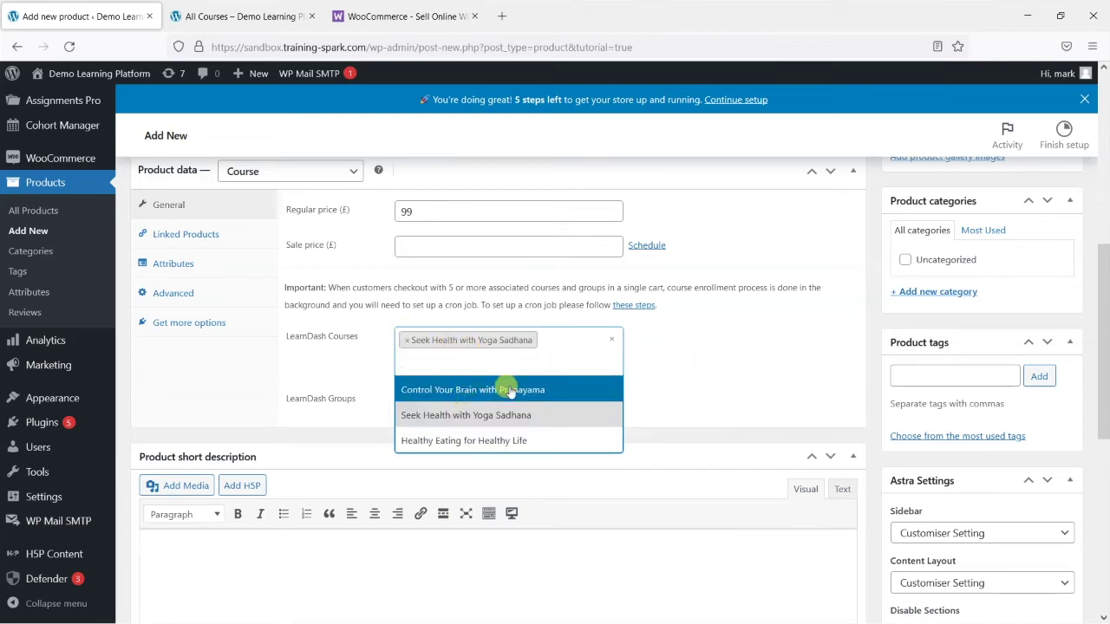
click(676, 383)
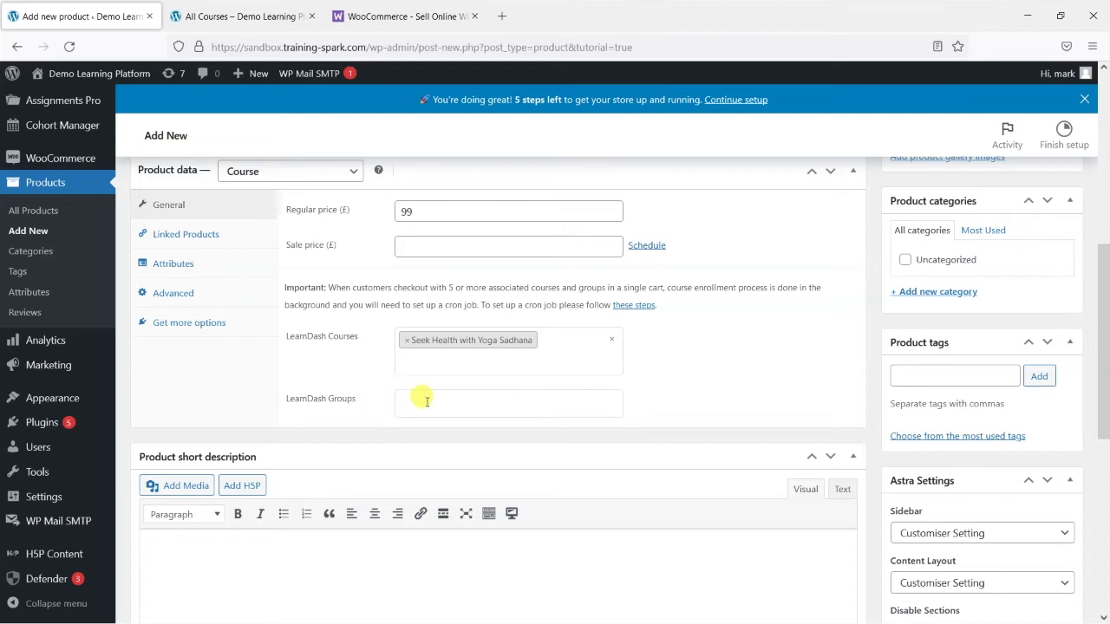
Look through the Linked Products, Attributes, Advanced and extra panels, then return to General
scroll(427, 401, up, 2)
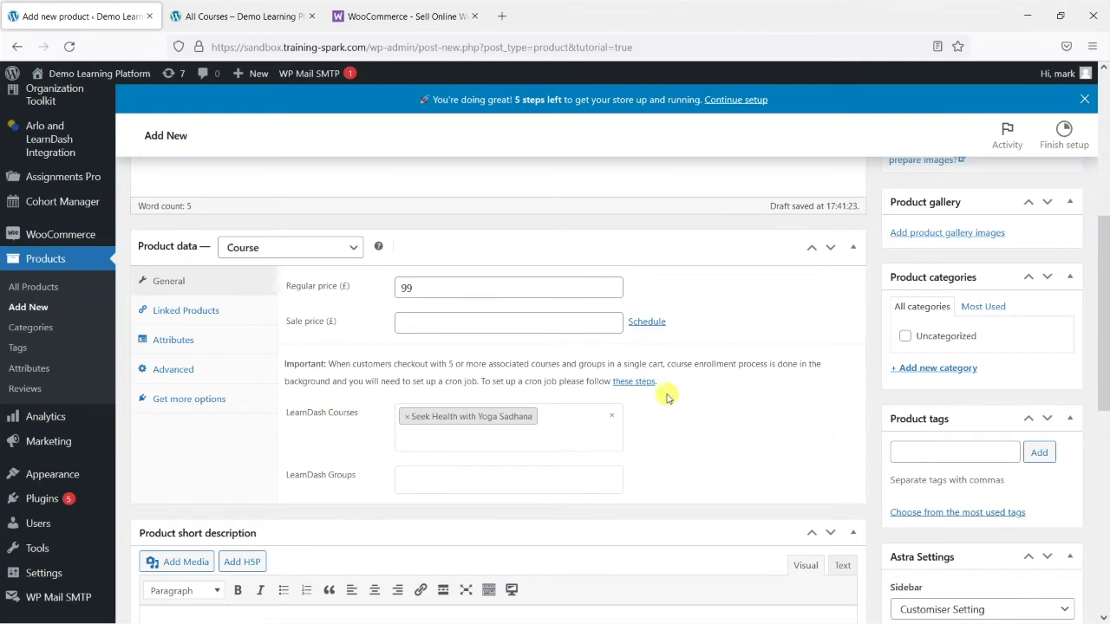
click(191, 317)
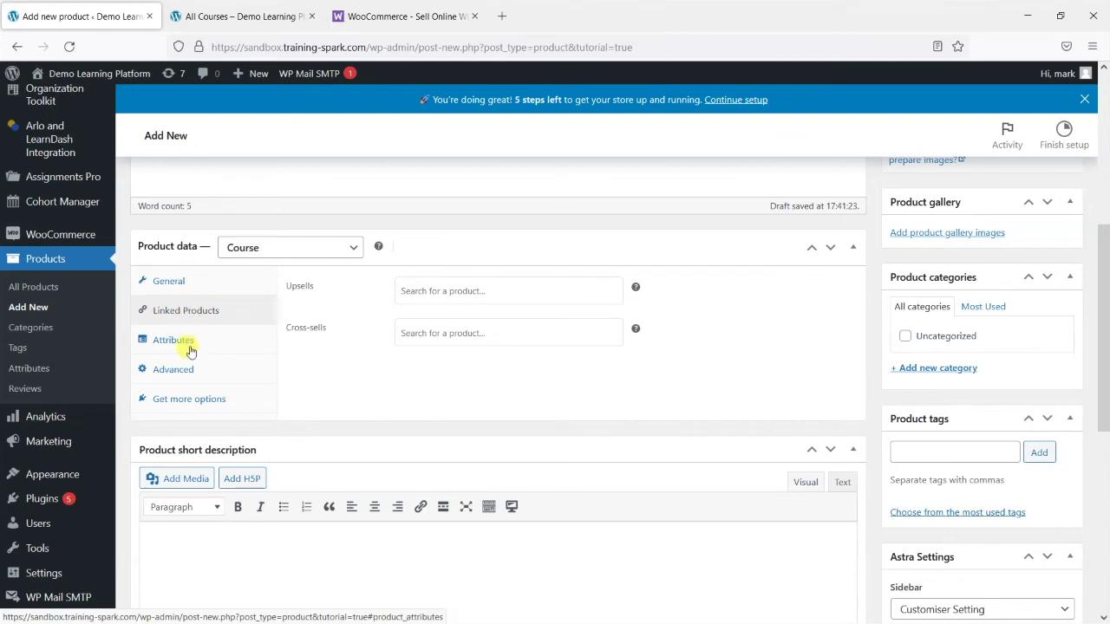
click(180, 340)
click(182, 368)
click(188, 401)
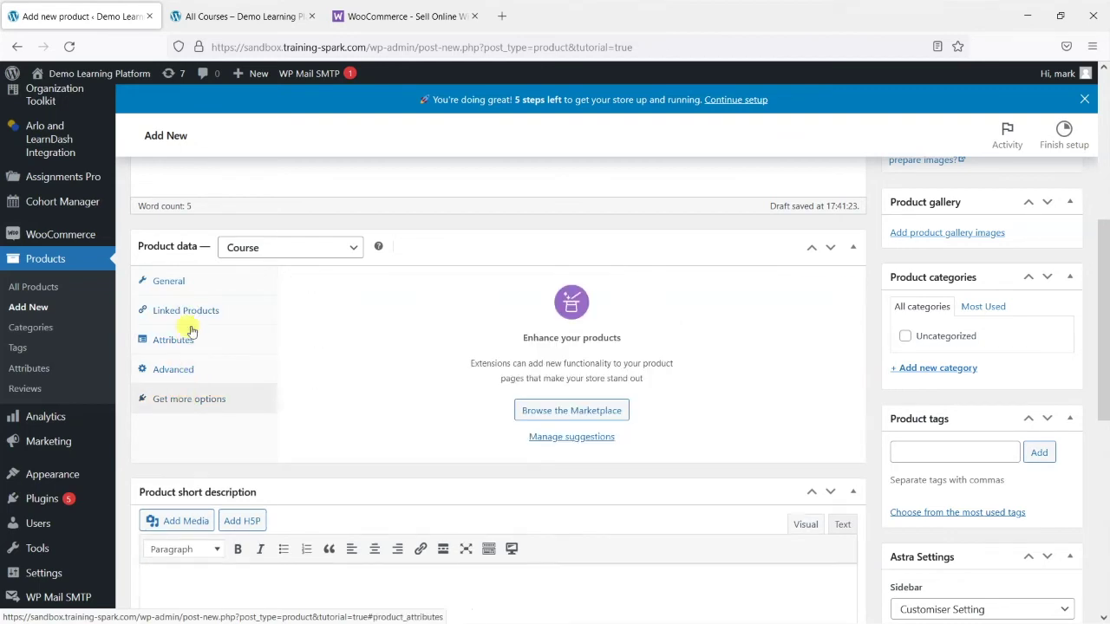
click(188, 312)
click(182, 341)
click(189, 398)
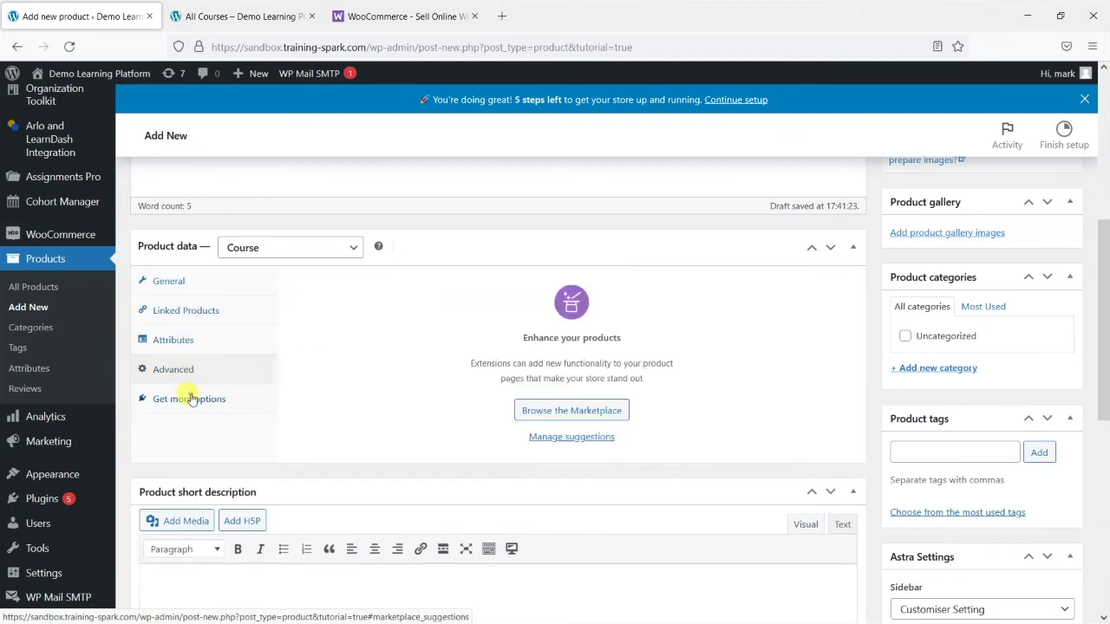
click(191, 369)
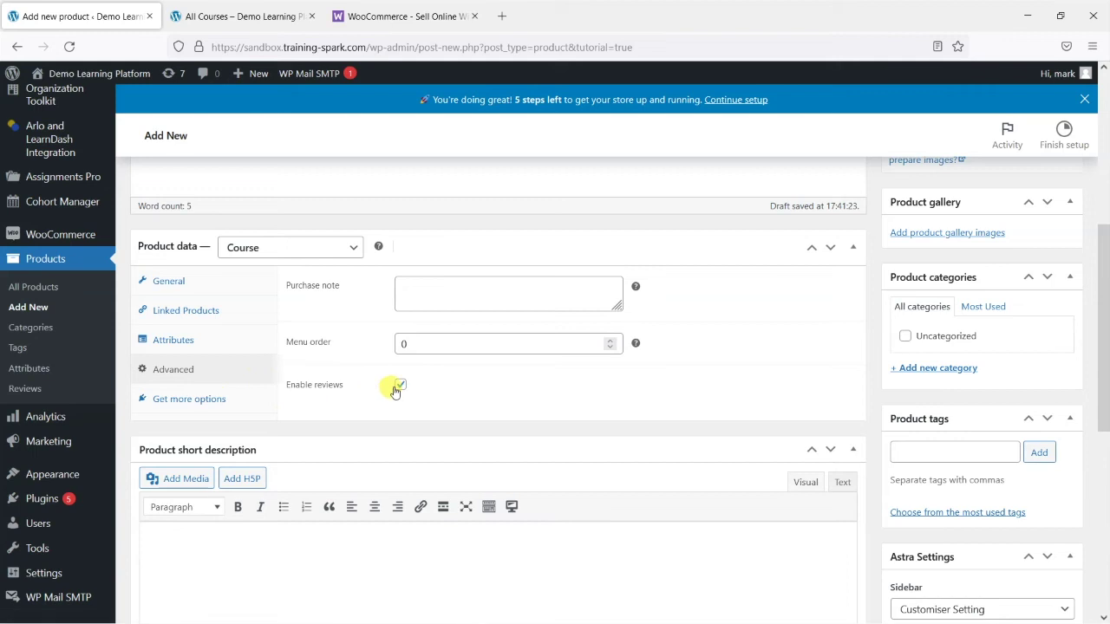
click(190, 282)
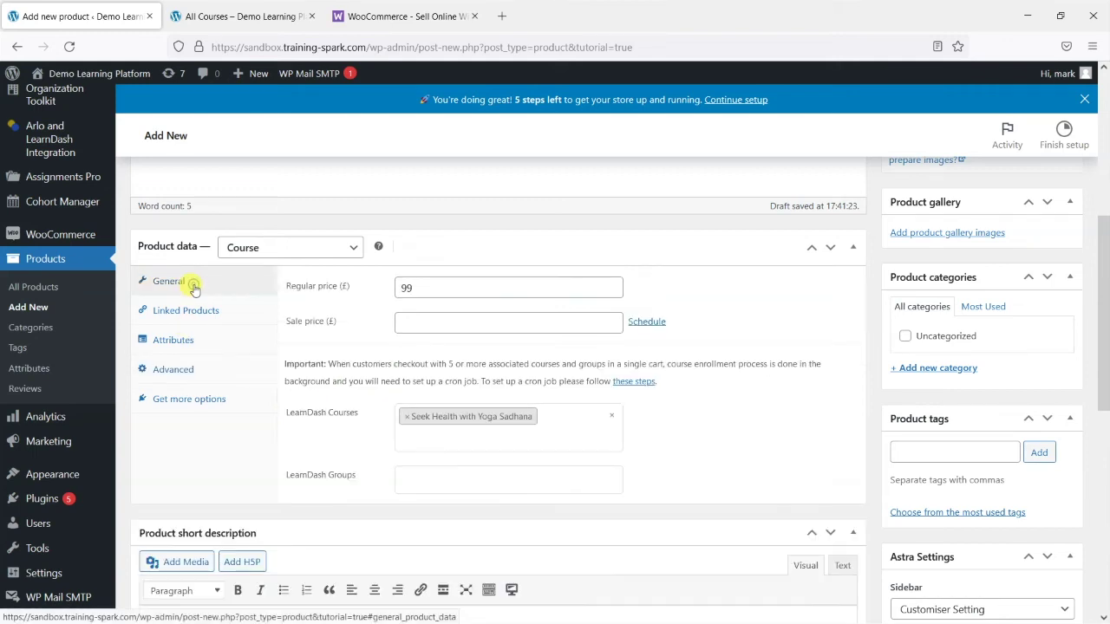
Copy 'This is a great course!' from the main description into the short description
scroll(723, 437, down, 2)
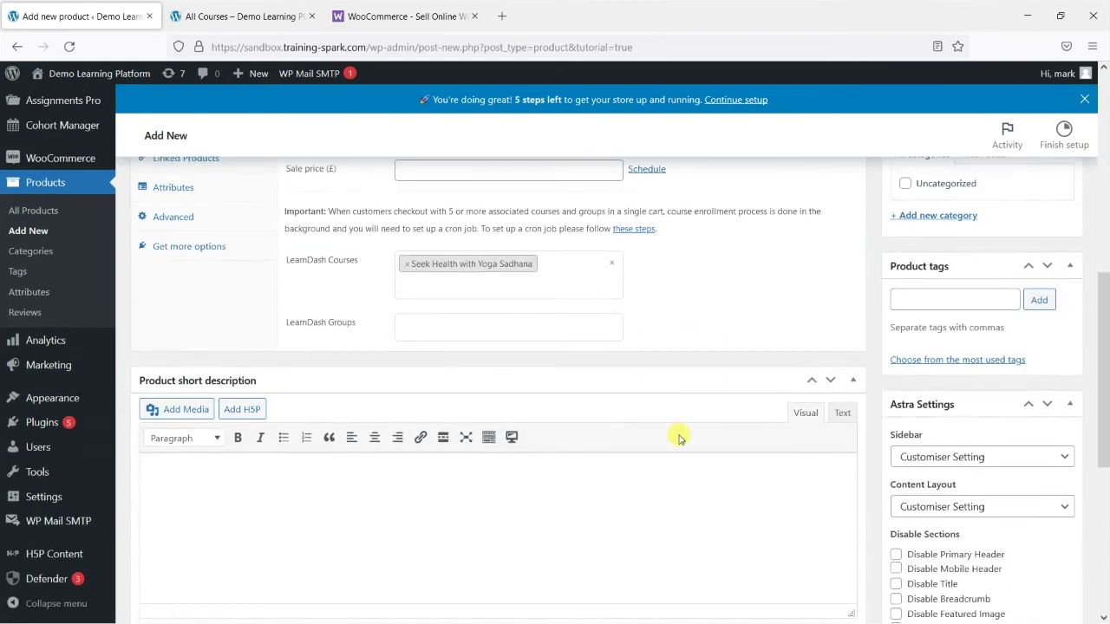
scroll(674, 436, up, 2)
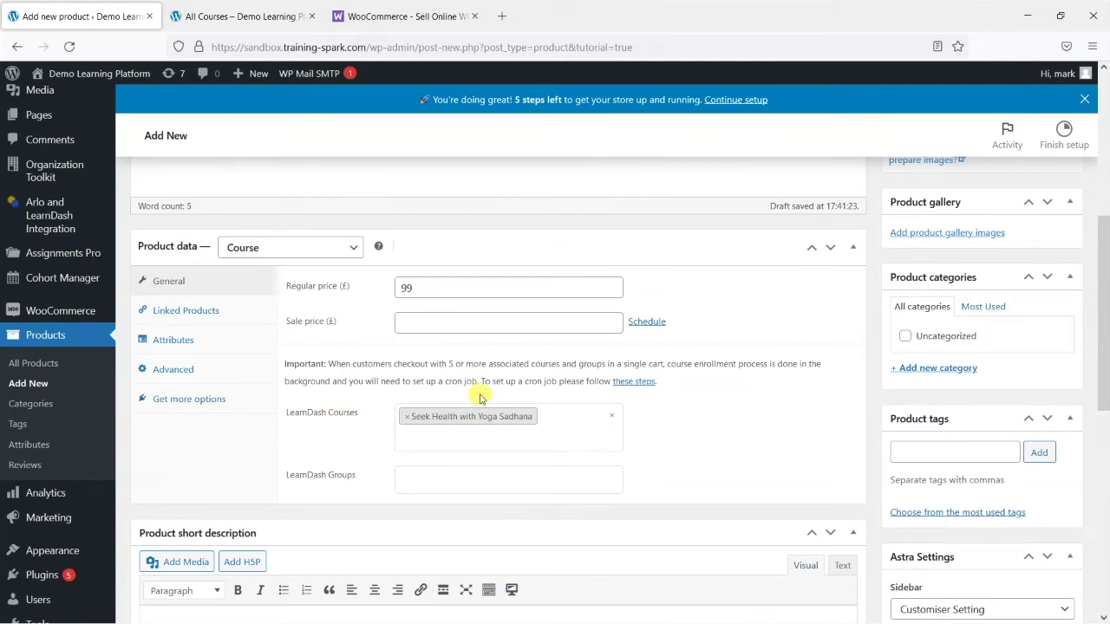
scroll(490, 408, up, 3)
drag(329, 222, 142, 181)
key(ctrl+c)
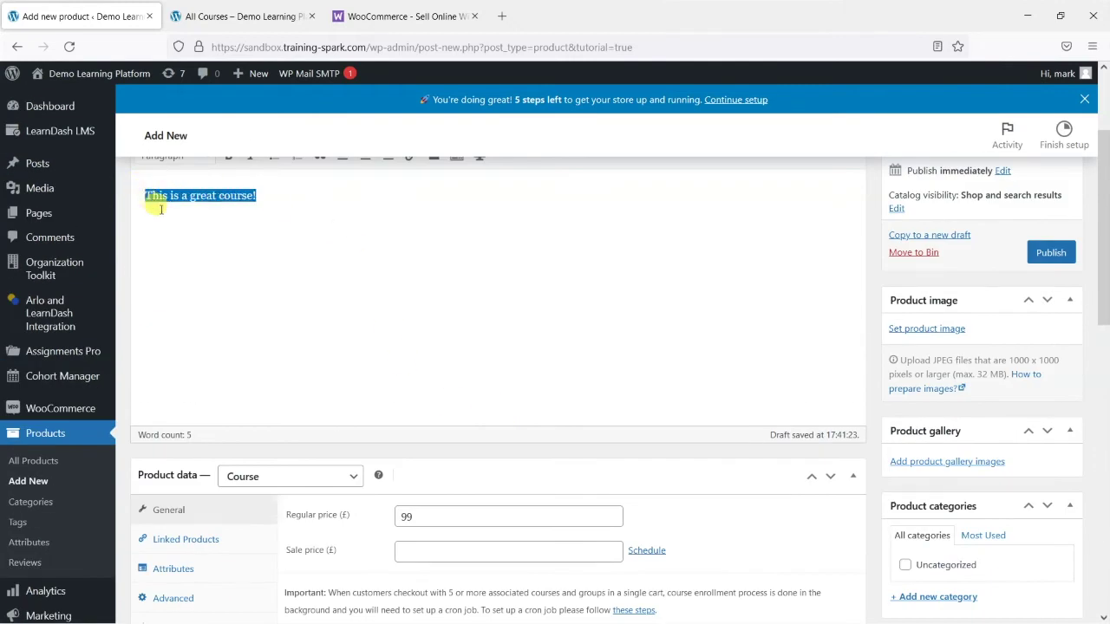
scroll(426, 292, down, 5)
scroll(425, 347, down, 2)
click(335, 400)
key(ctrl+v)
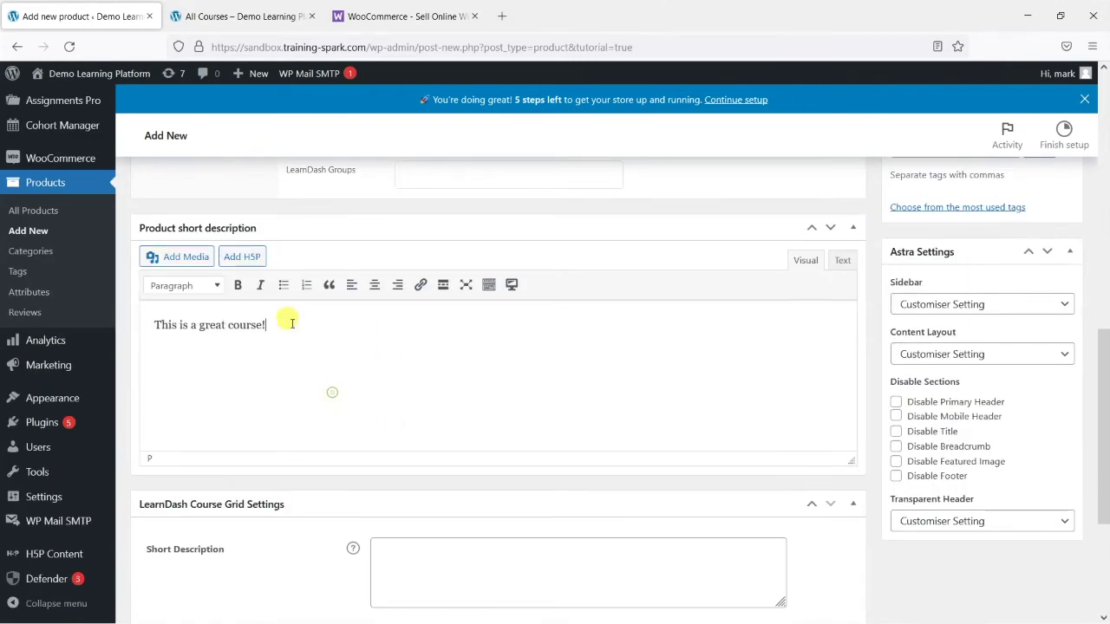
Clear the leftover highlight in the main description and review both description fields
scroll(434, 410, up, 5)
scroll(435, 409, up, 2)
click(345, 284)
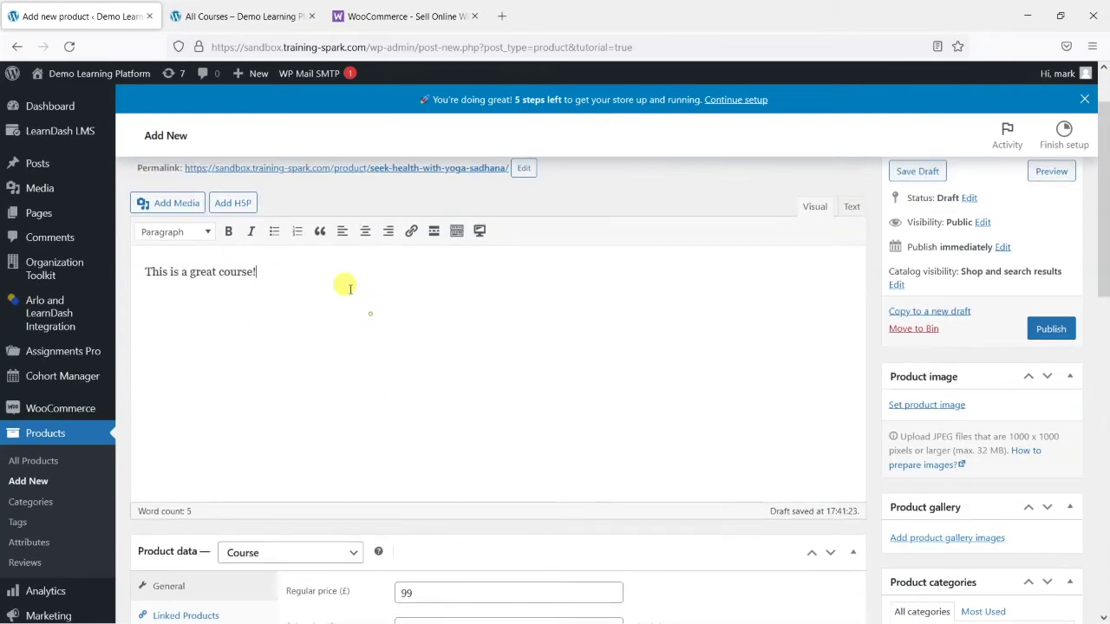
scroll(464, 322, down, 5)
scroll(260, 329, down, 1)
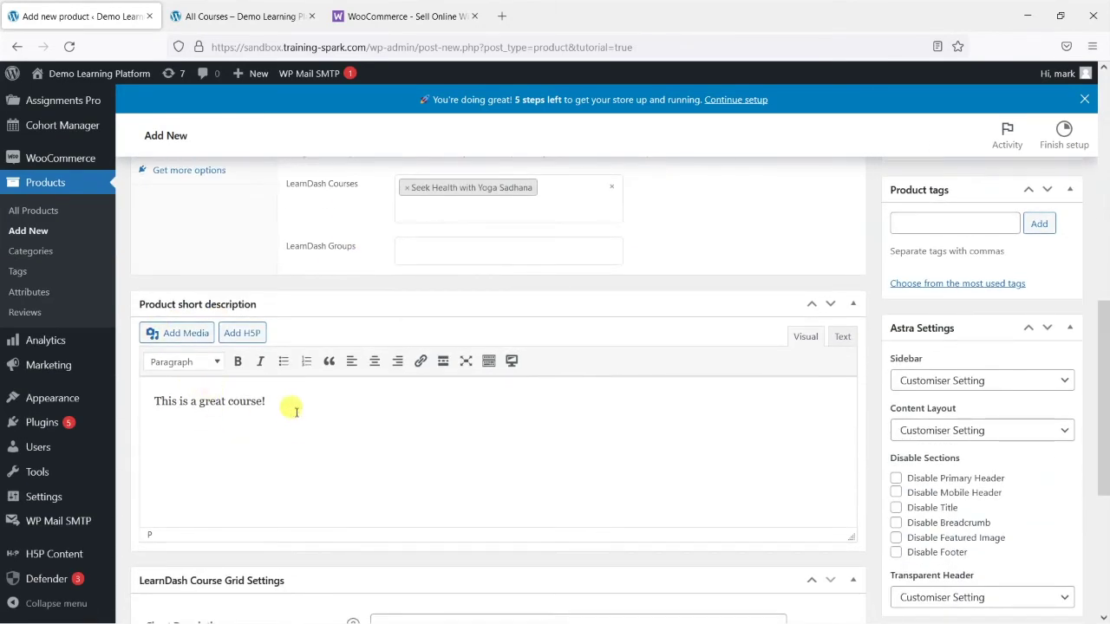
scroll(298, 403, down, 2)
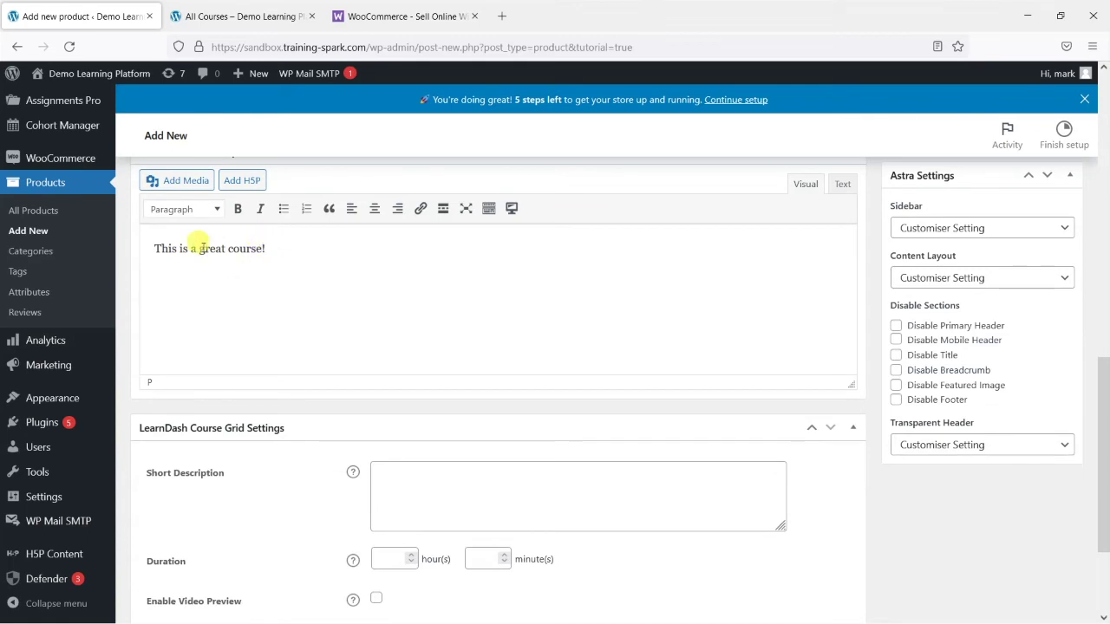
click(290, 259)
scroll(283, 275, up, 2)
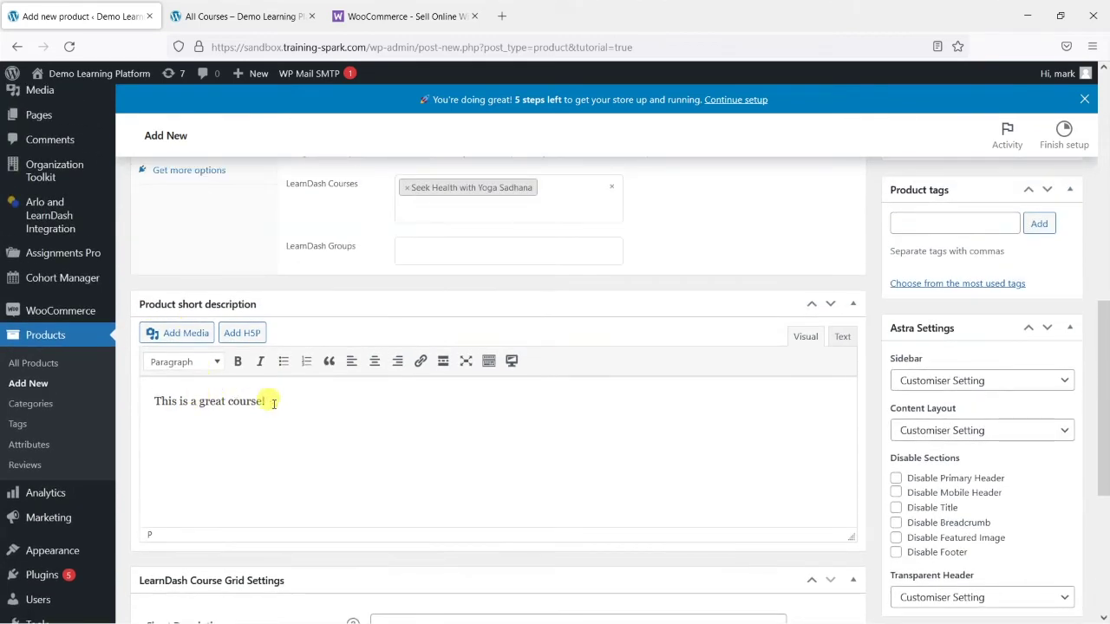
click(422, 432)
scroll(608, 422, up, 5)
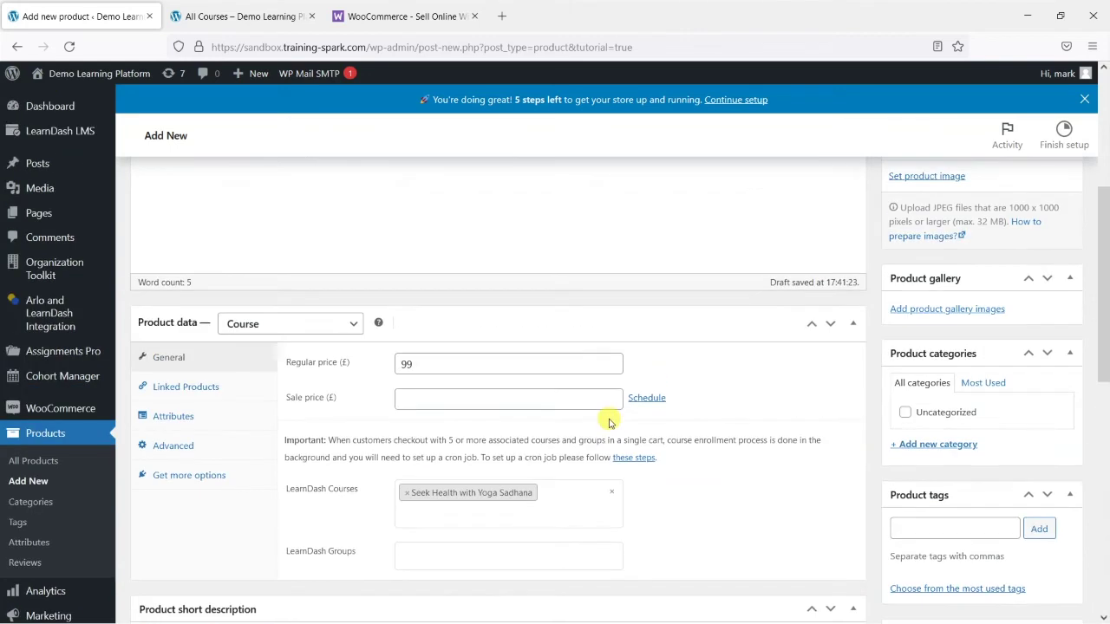
scroll(610, 423, up, 1)
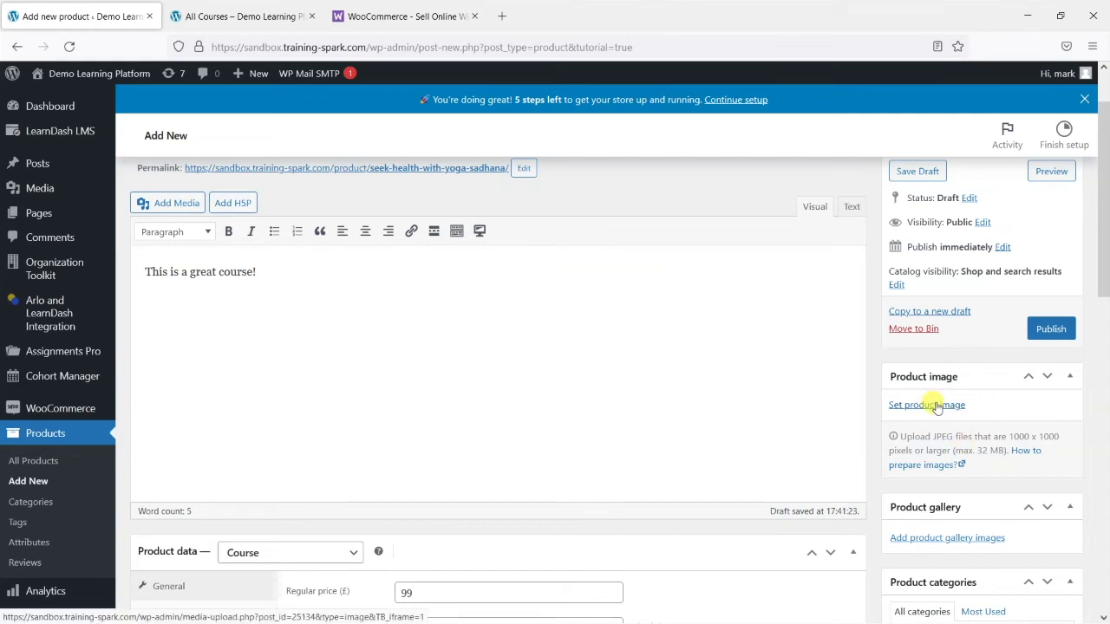
Set course1-lesson3.jpg, the purple yoga pose photo, as the product image
click(937, 407)
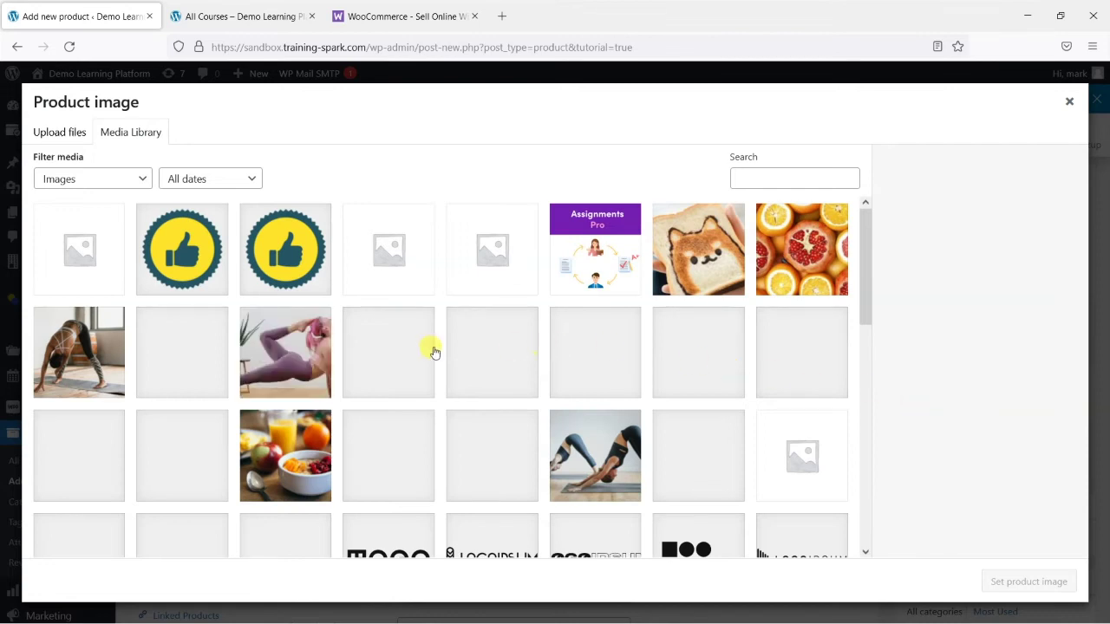
click(299, 356)
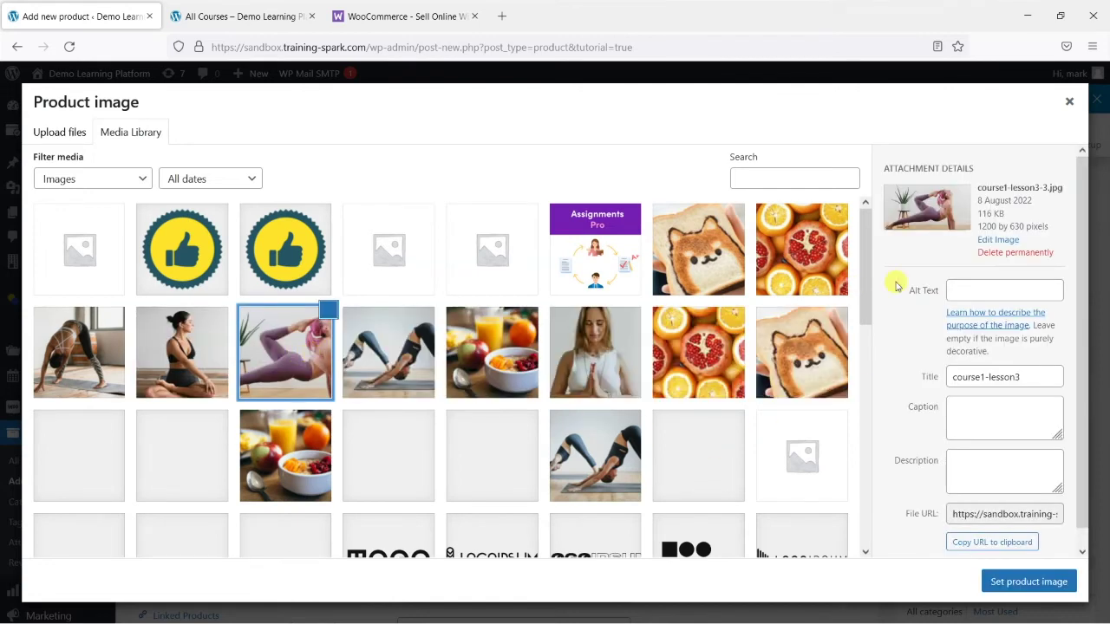
click(1027, 581)
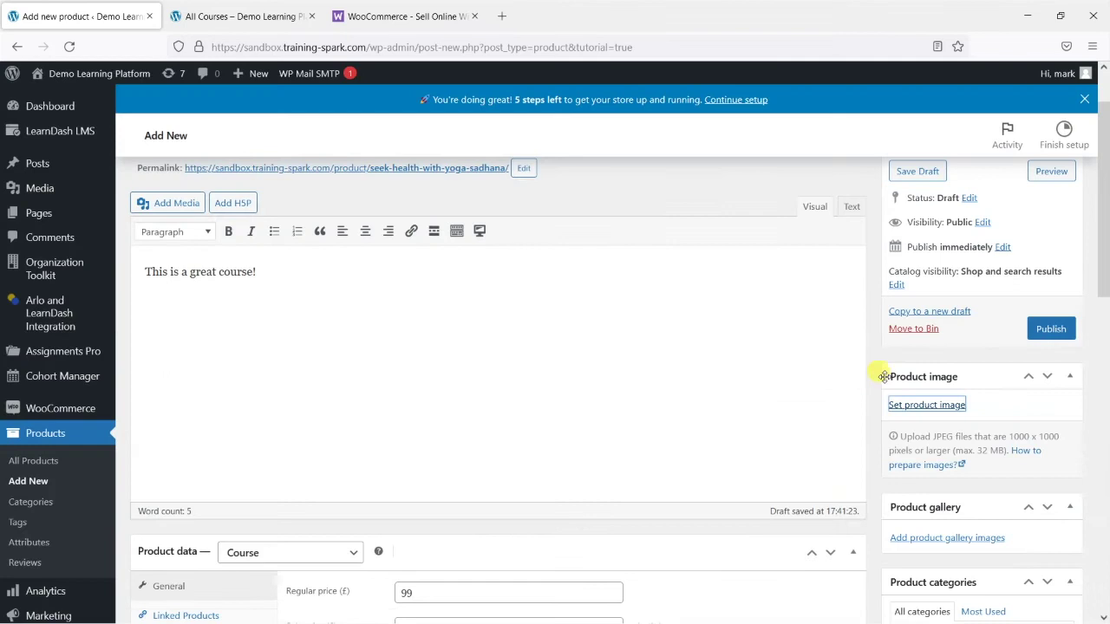
scroll(881, 376, down, 3)
Add four Media Library photos (seated, praying, downward-dog, fruit bowl) to the product gallery
click(930, 479)
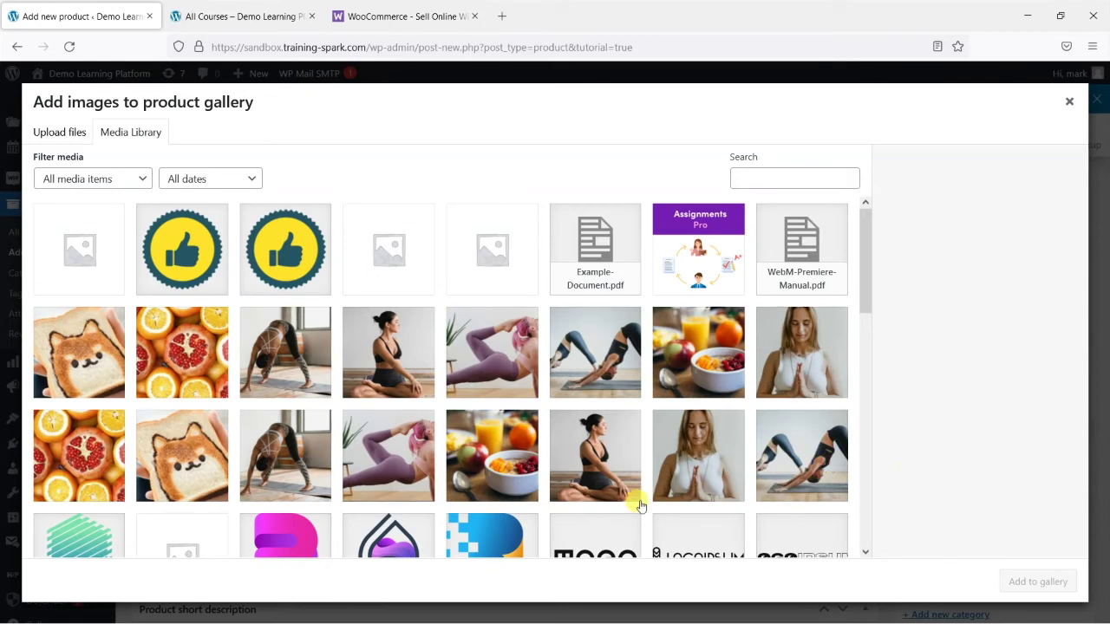
click(598, 468)
click(702, 475)
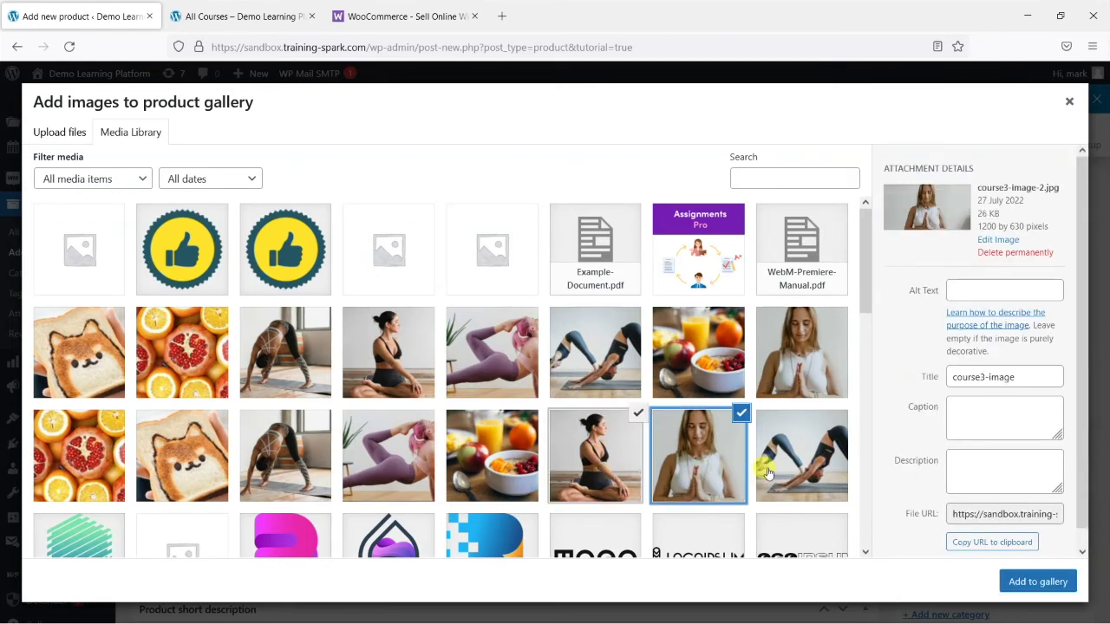
click(755, 469)
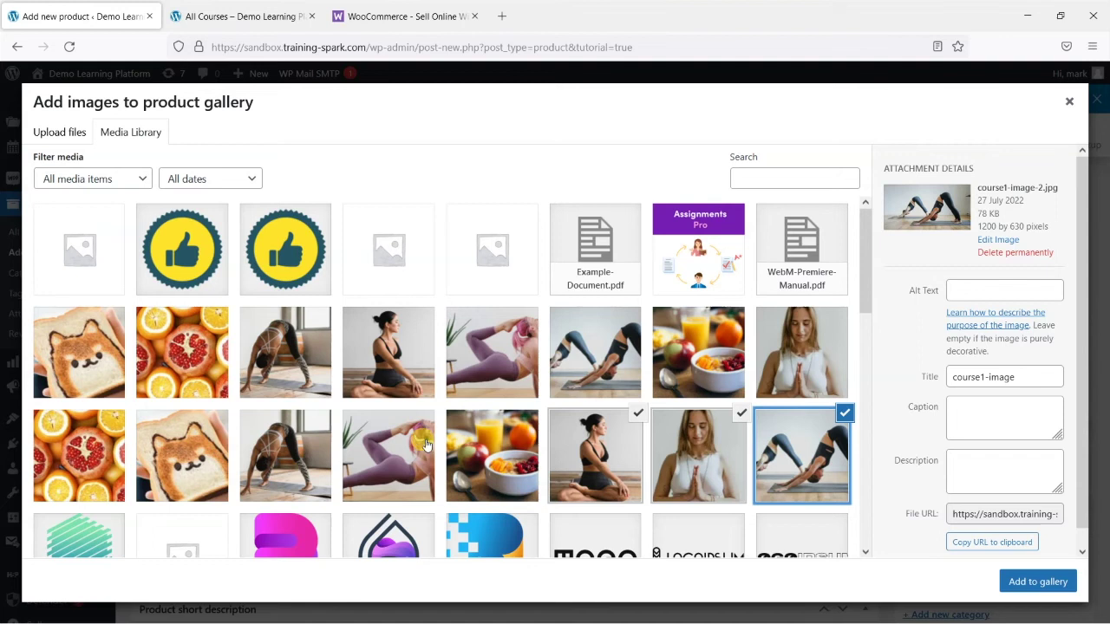
click(488, 461)
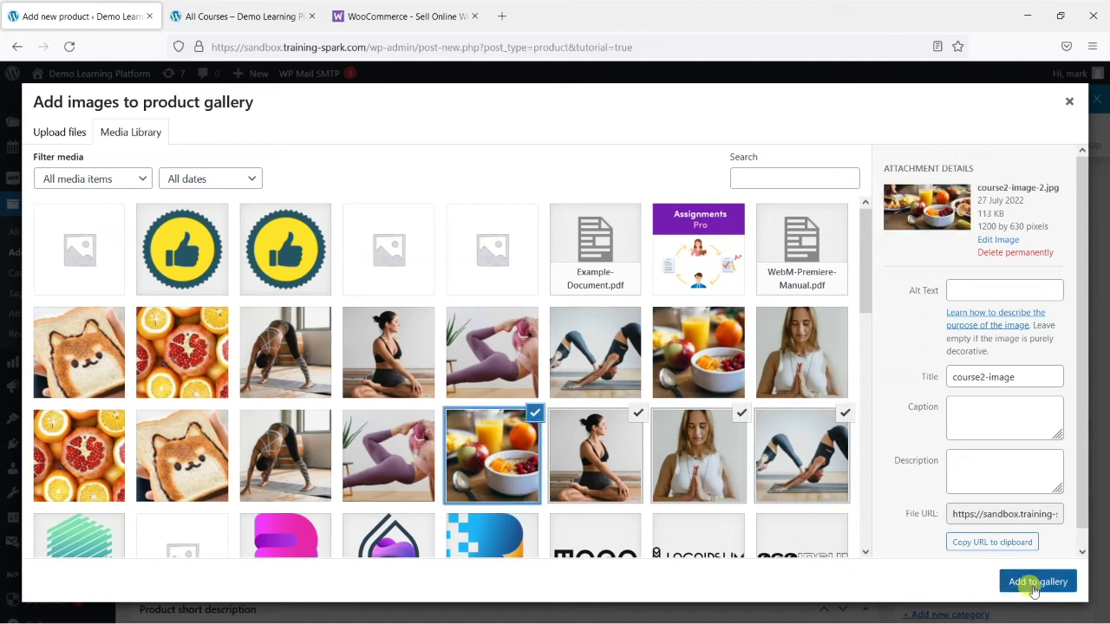
click(1032, 581)
scroll(909, 419, down, 2)
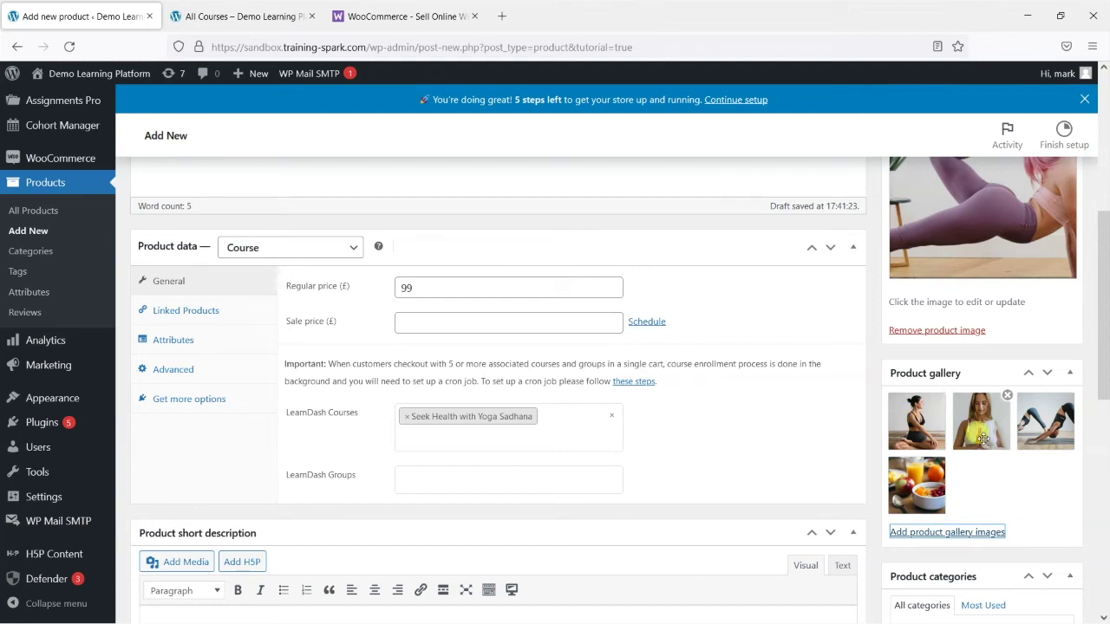
scroll(1015, 491, up, 2)
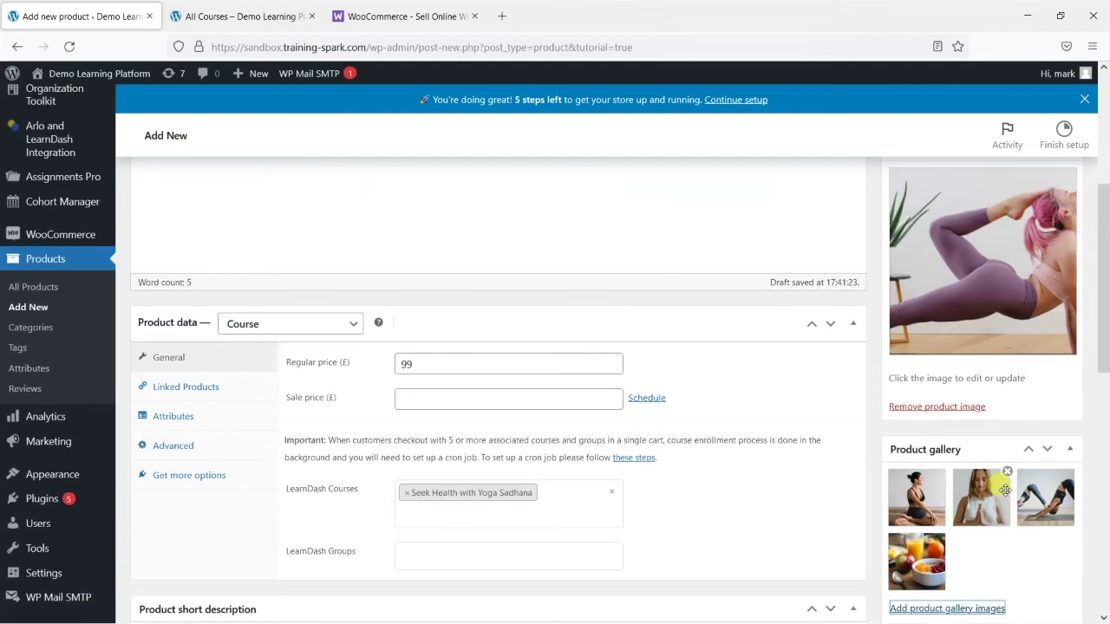
scroll(1007, 492, down, 6)
scroll(1006, 495, down, 2)
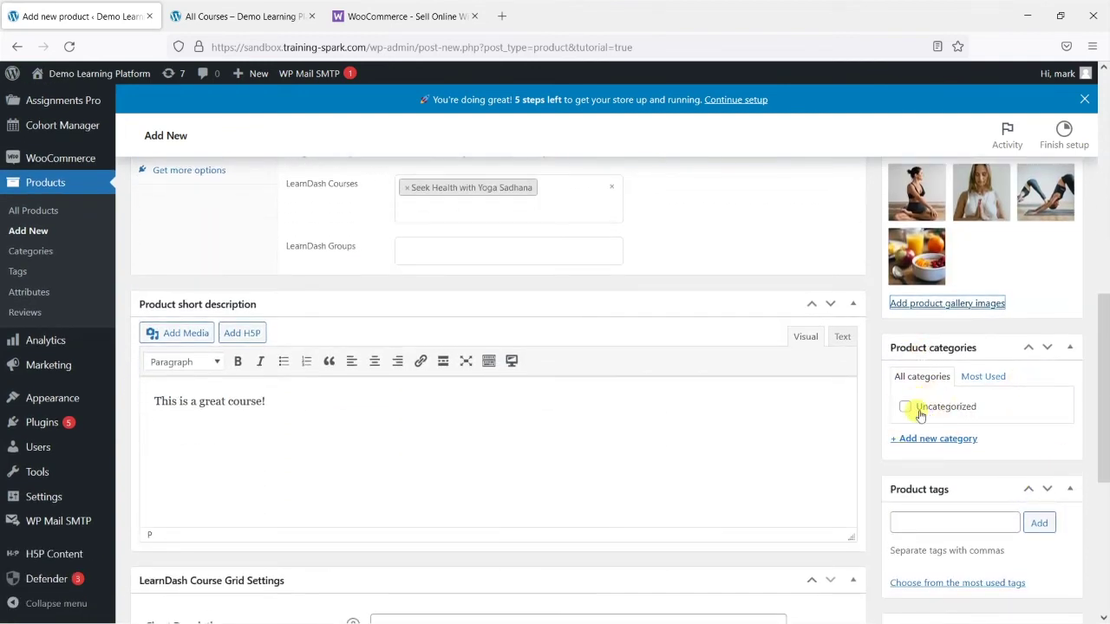
scroll(928, 407, down, 4)
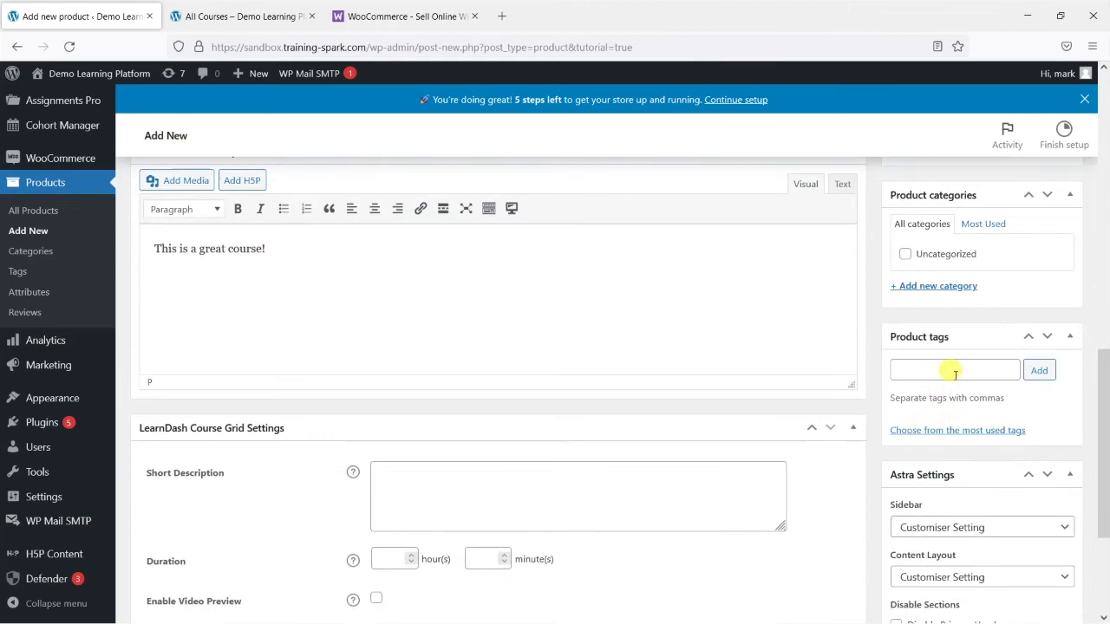
scroll(945, 373, up, 10)
scroll(954, 420, up, 5)
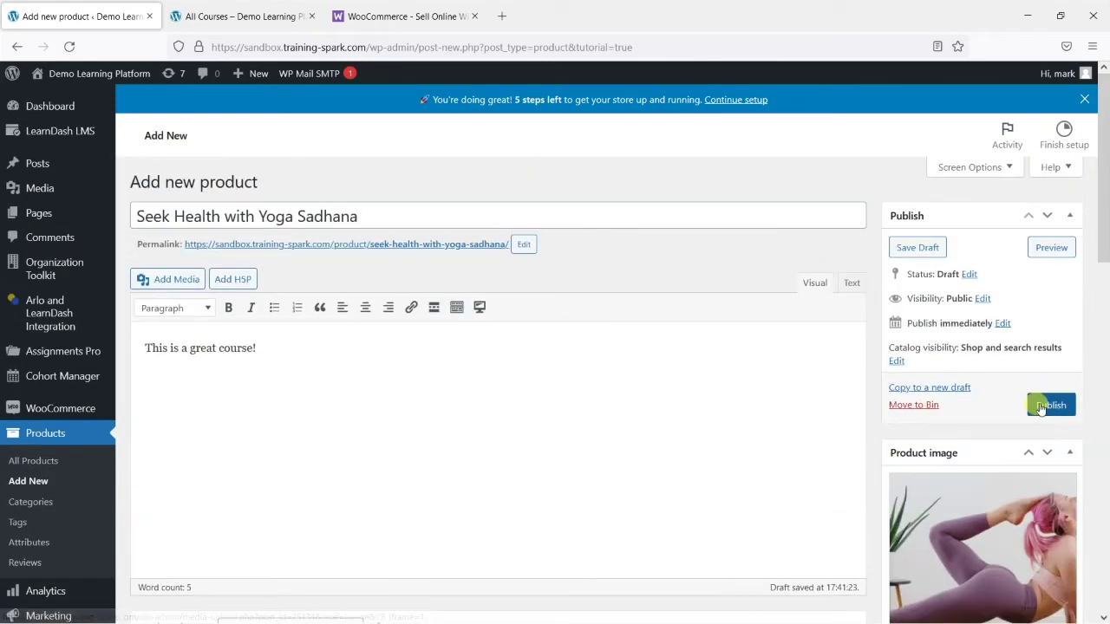
Publish Seek Health with Yoga Sadhana and view its live £99 product page
click(1052, 406)
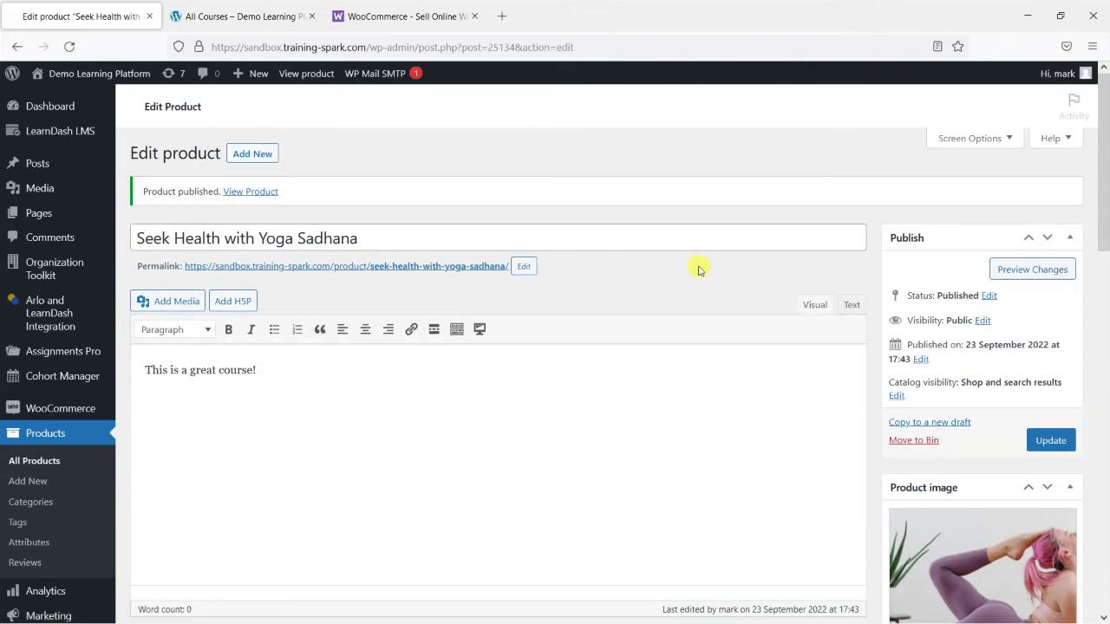
click(254, 199)
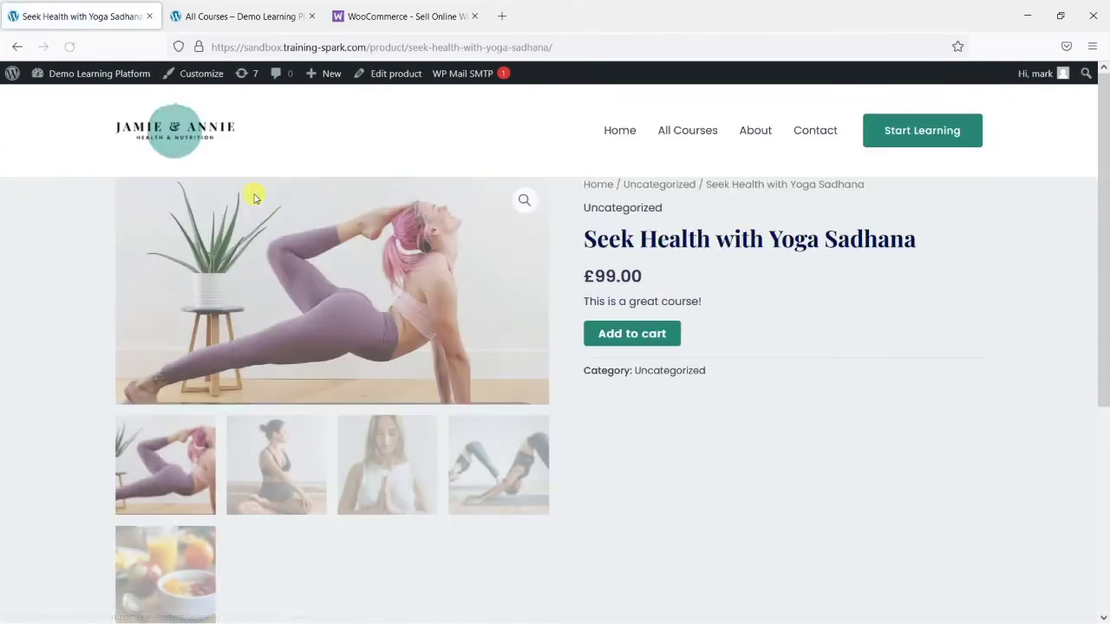
scroll(737, 438, down, 1)
scroll(772, 438, down, 1)
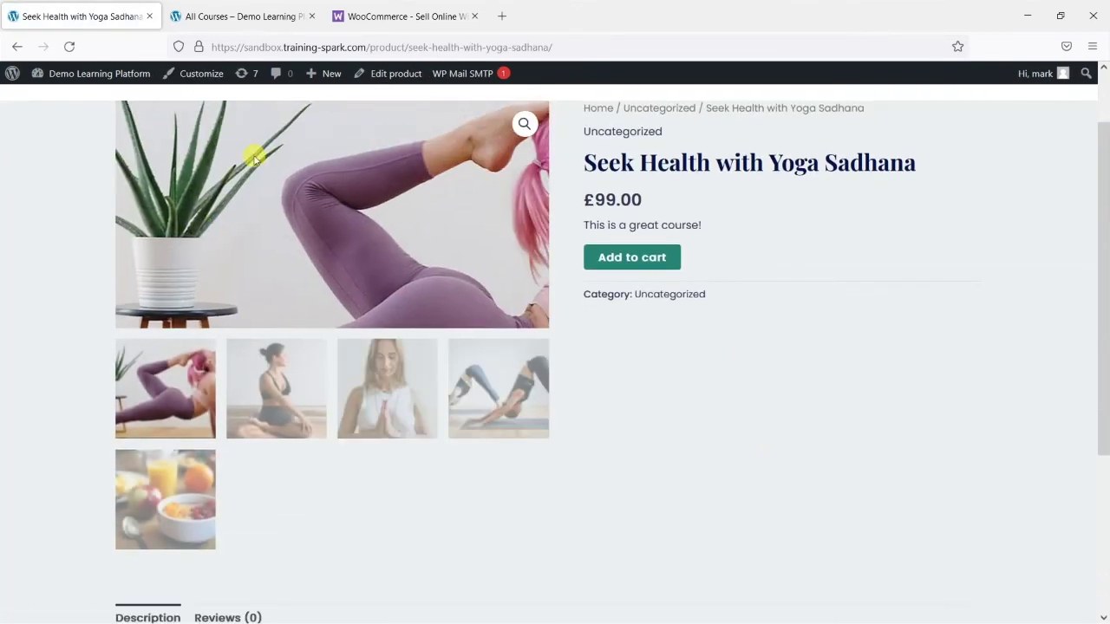
scroll(243, 272, up, 1)
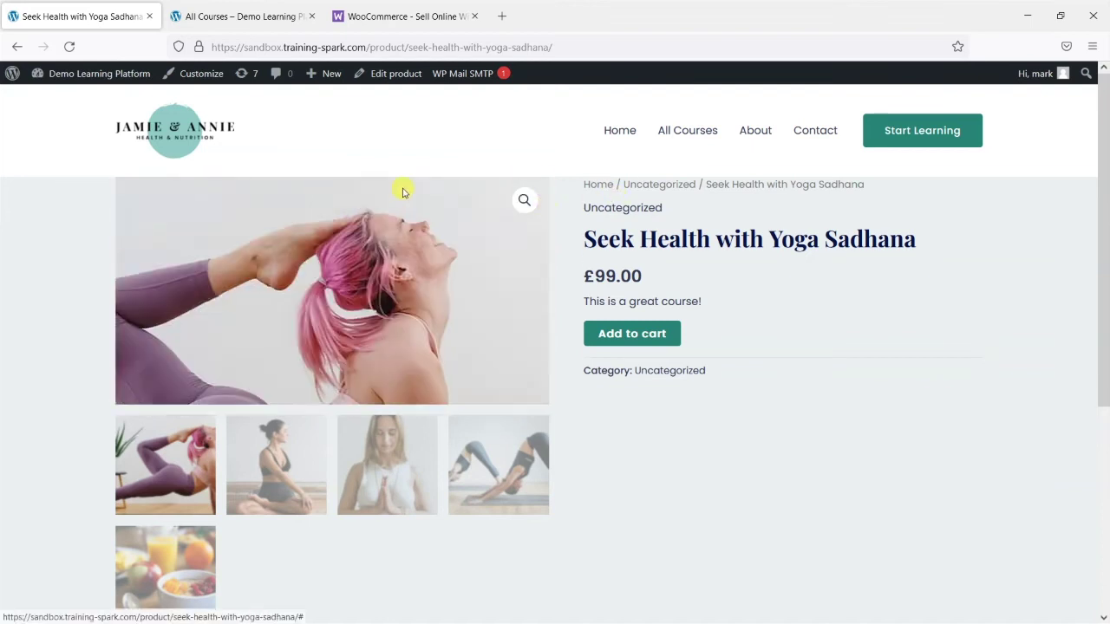
scroll(659, 390, down, 3)
scroll(737, 453, up, 3)
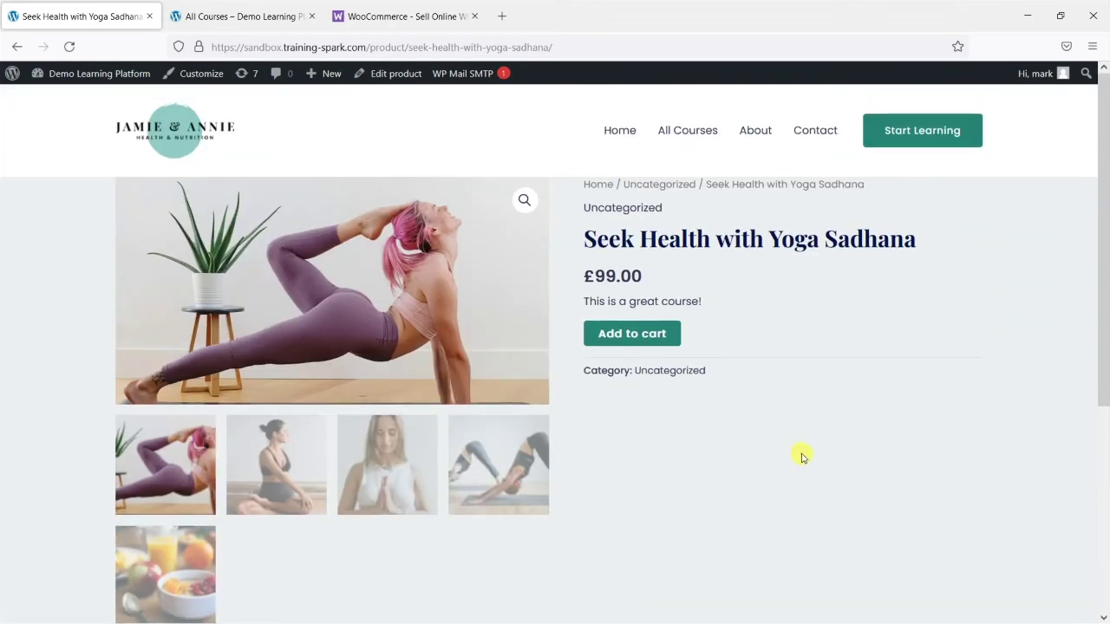
scroll(816, 396, down, 1)
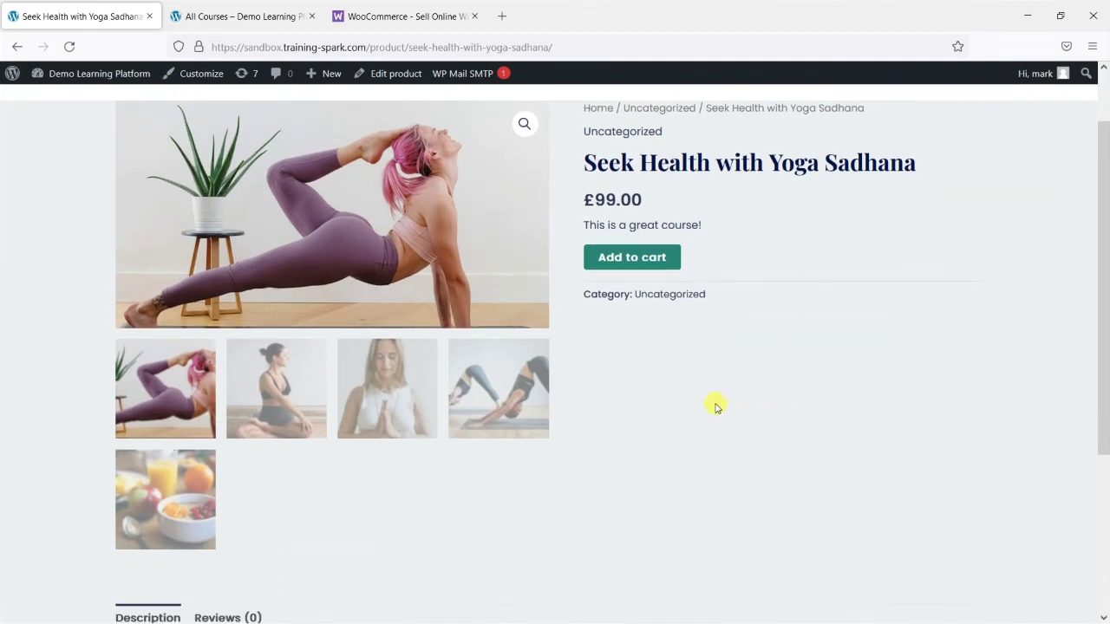
click(274, 394)
click(375, 380)
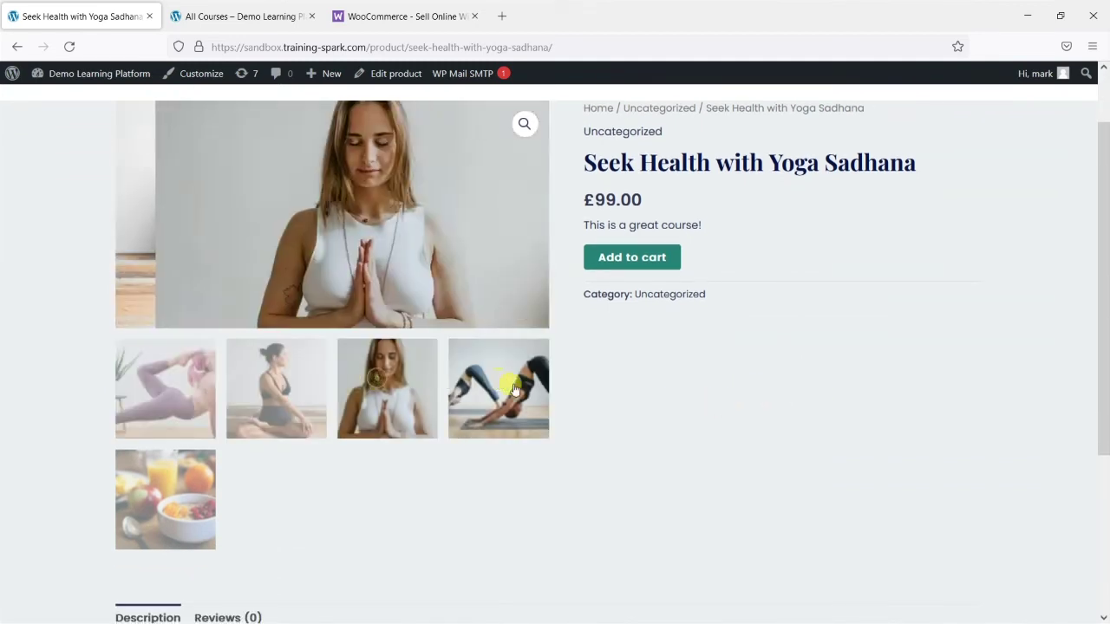
click(514, 389)
click(173, 494)
scroll(402, 526, up, 1)
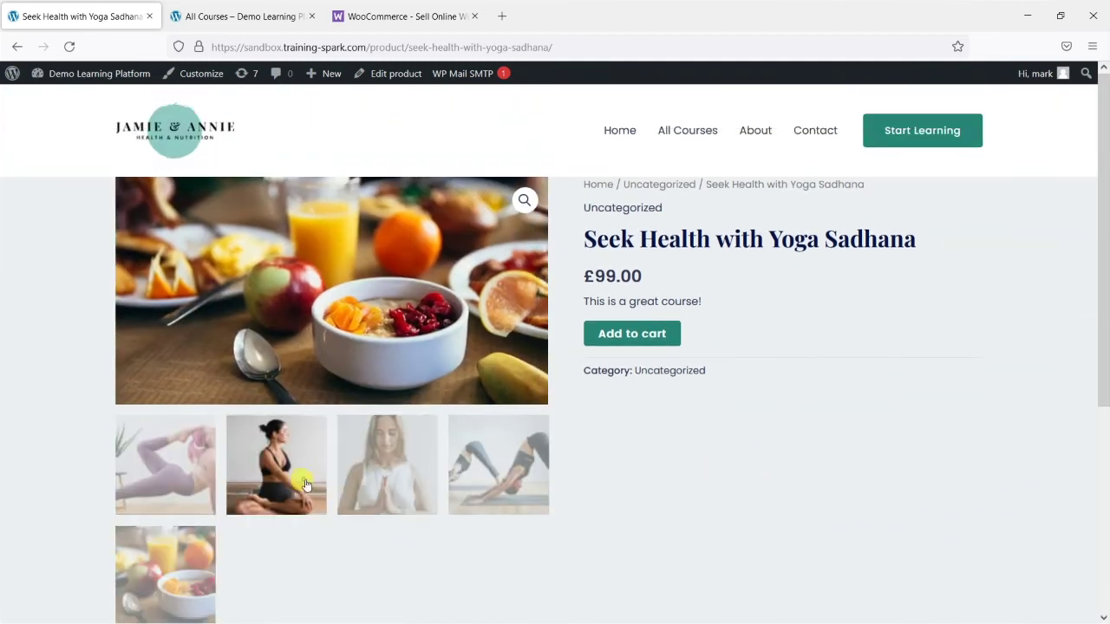
click(305, 486)
click(387, 477)
click(511, 477)
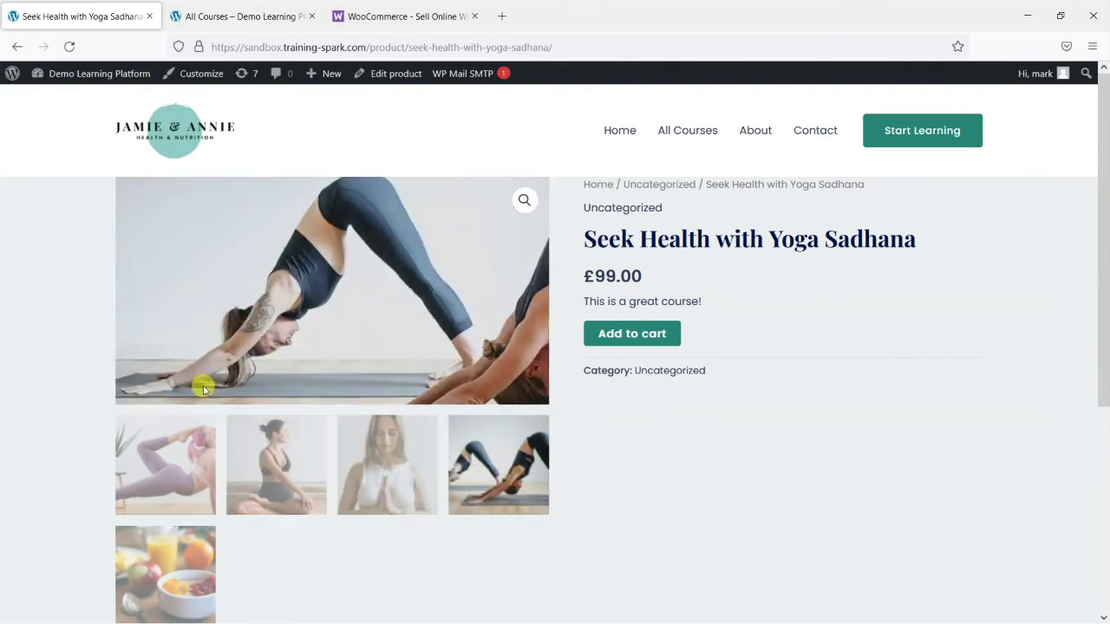
scroll(728, 497, down, 4)
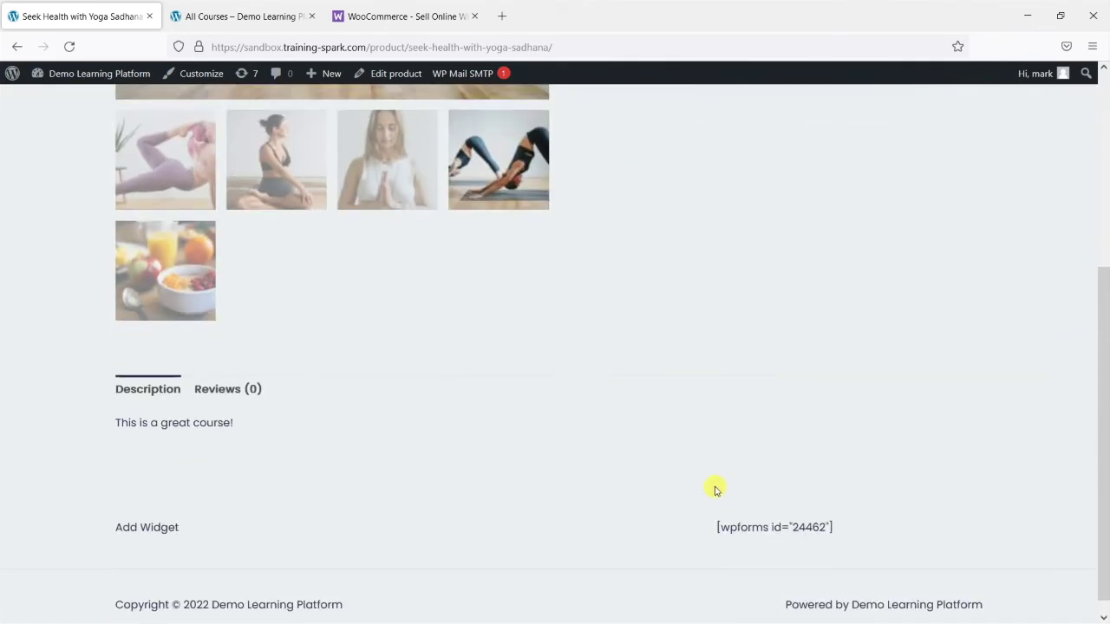
scroll(521, 407, down, 1)
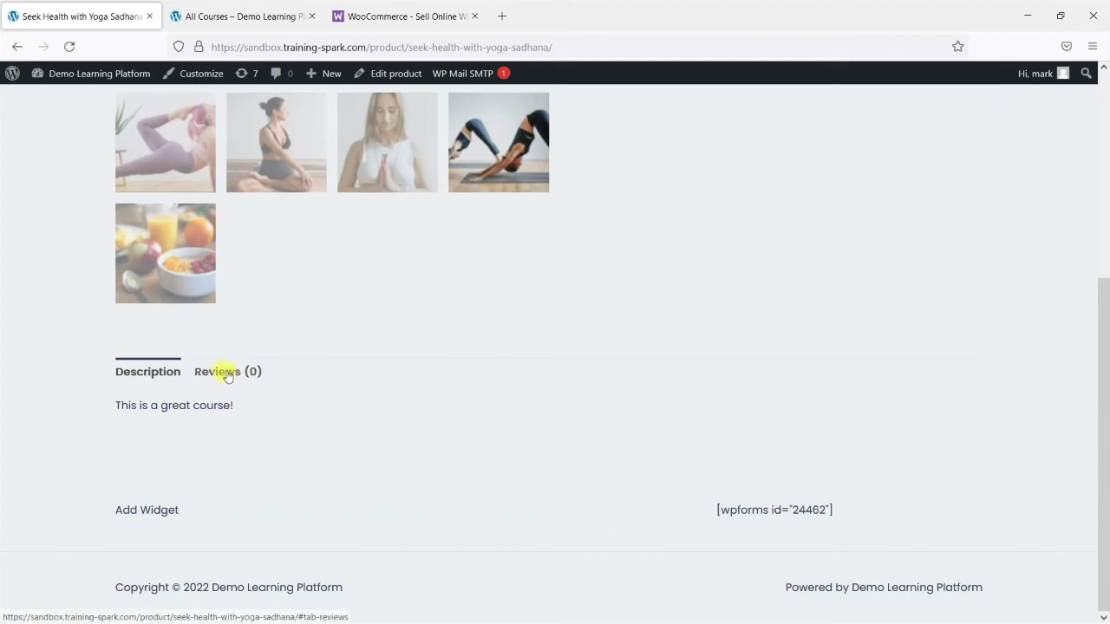
scroll(217, 437, up, 1)
scroll(225, 519, up, 1)
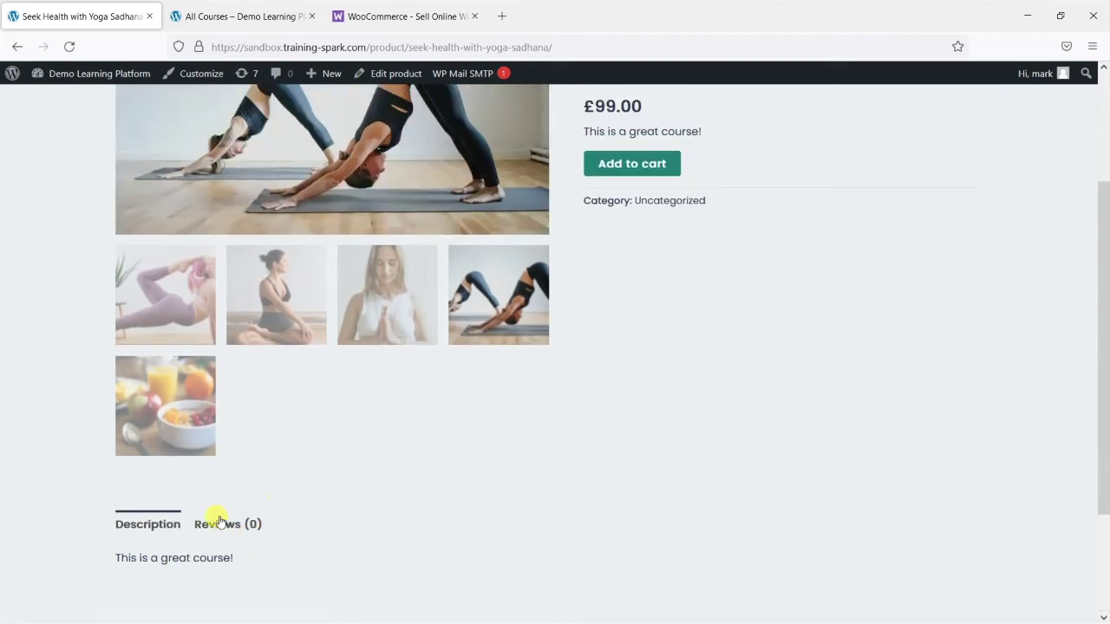
scroll(334, 538, up, 2)
scroll(144, 495, down, 4)
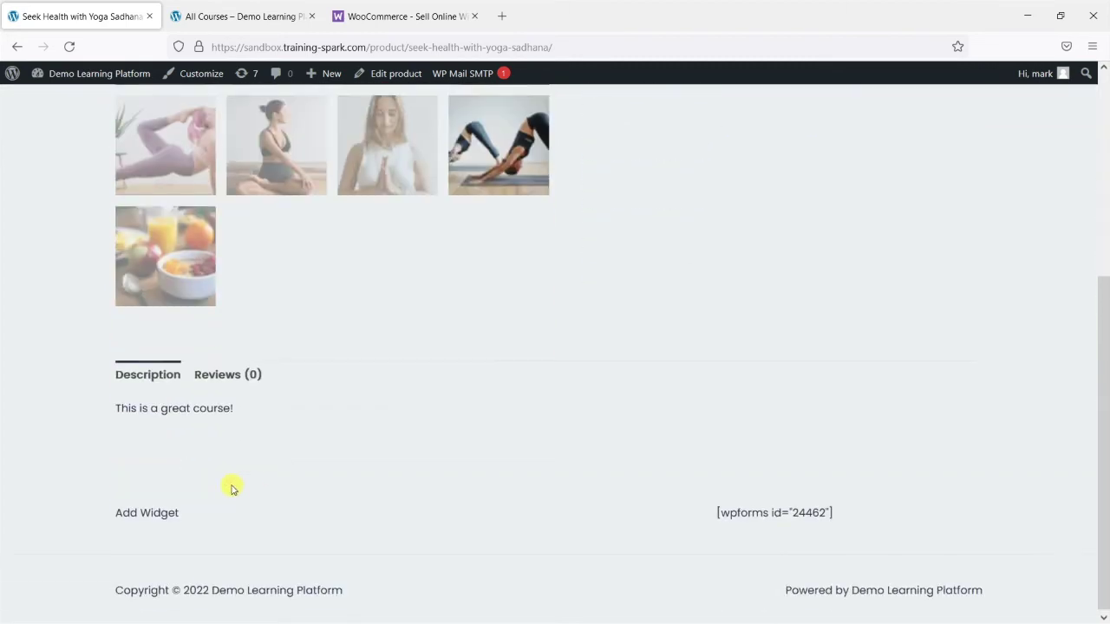
scroll(189, 413, up, 3)
mouse_move(585, 213)
mouse_down()
mouse_move(699, 212)
mouse_move(597, 211)
mouse_up()
click(695, 212)
click(625, 207)
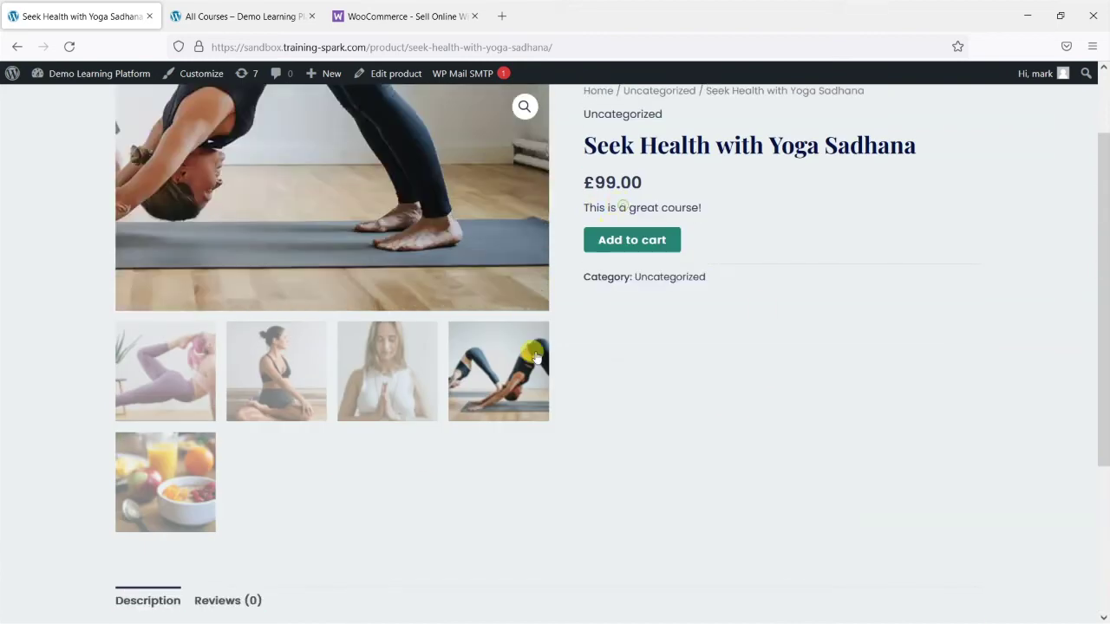
scroll(536, 358, down, 2)
drag(179, 479, 233, 481)
triple_click(232, 480)
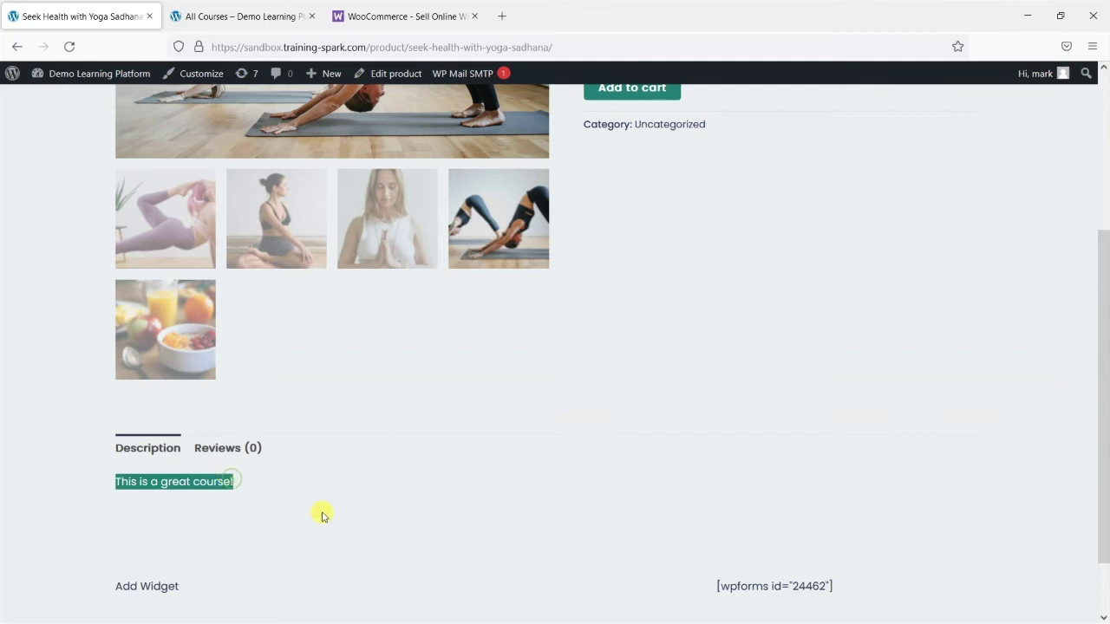
scroll(208, 536, up, 1)
scroll(200, 521, down, 2)
click(219, 441)
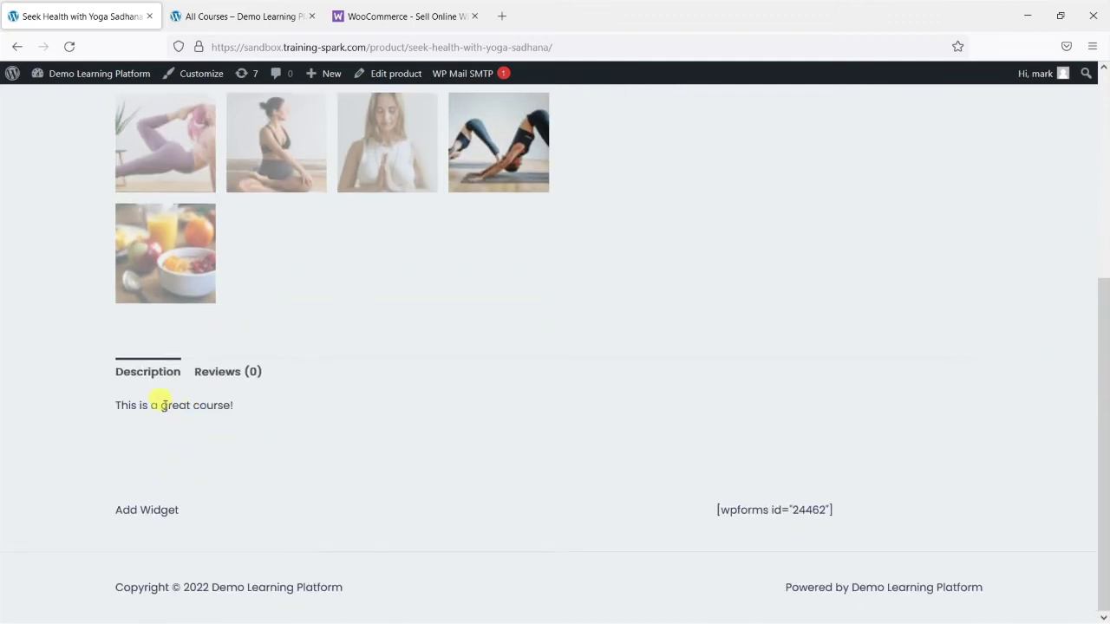
scroll(272, 438, up, 4)
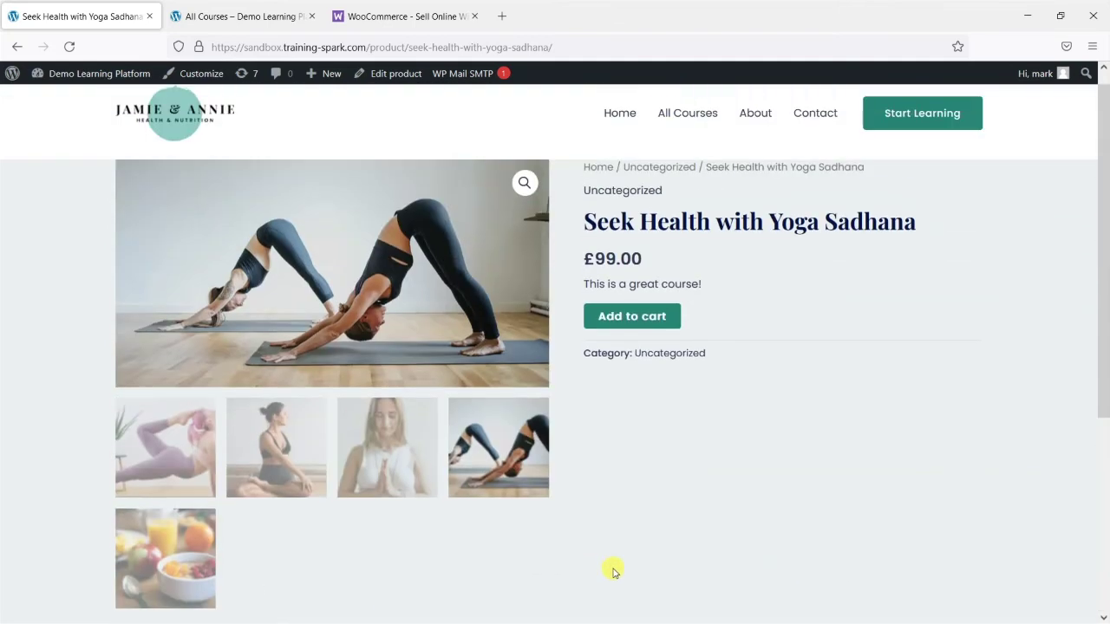
scroll(752, 482, up, 1)
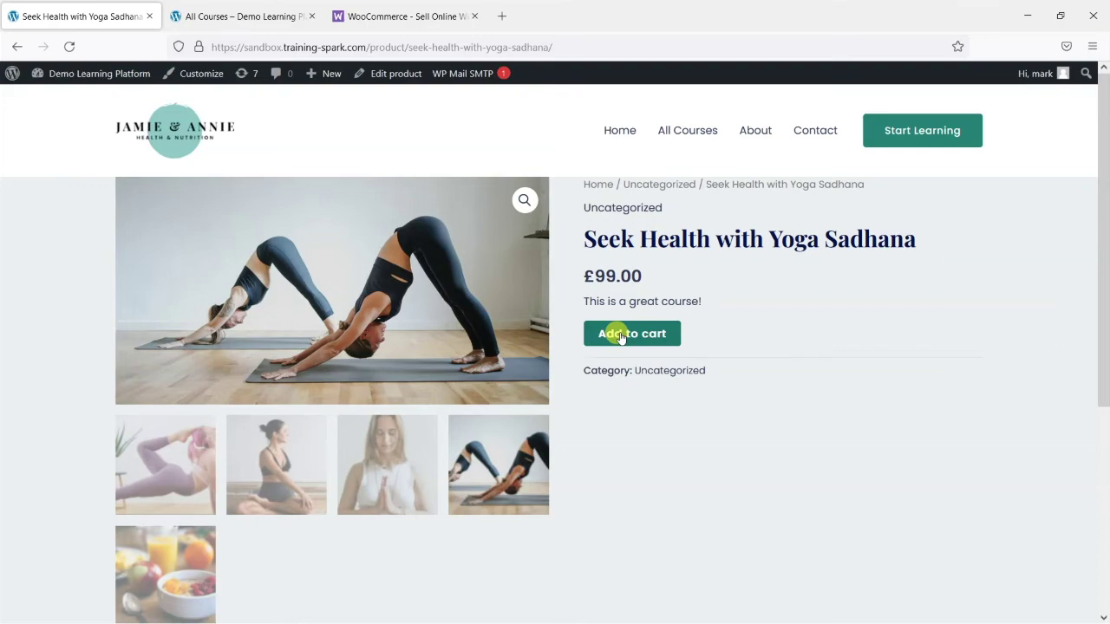
Load sandbox.training-spark.com/shop in a new private browsing window
key(ctrl+shift+p)
text(sandbox.training-spark.com)
key(Return)
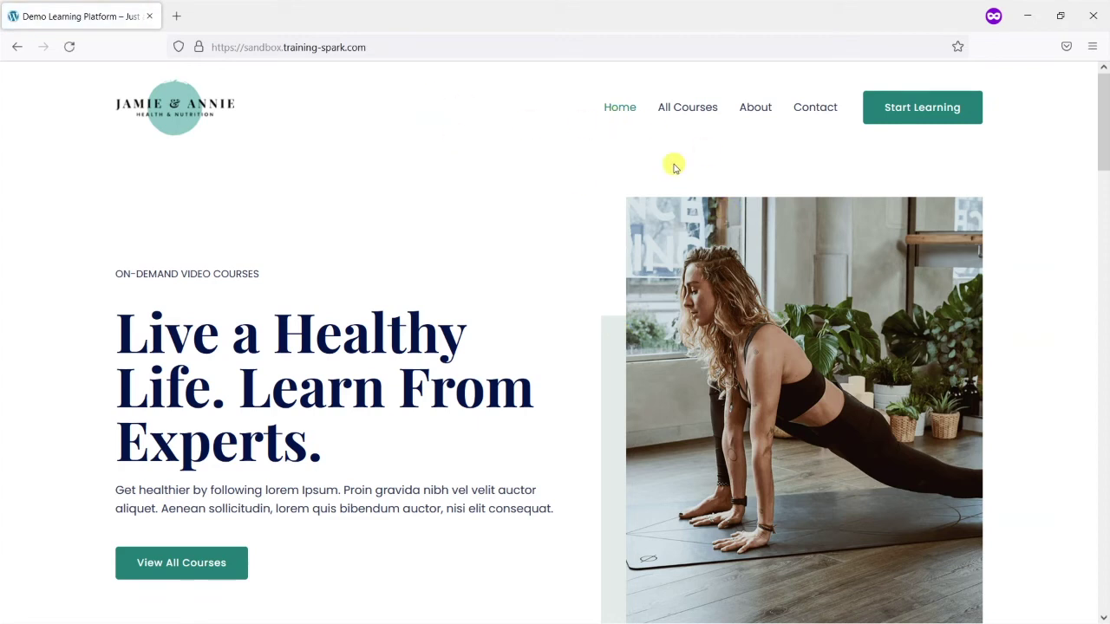
click(443, 50)
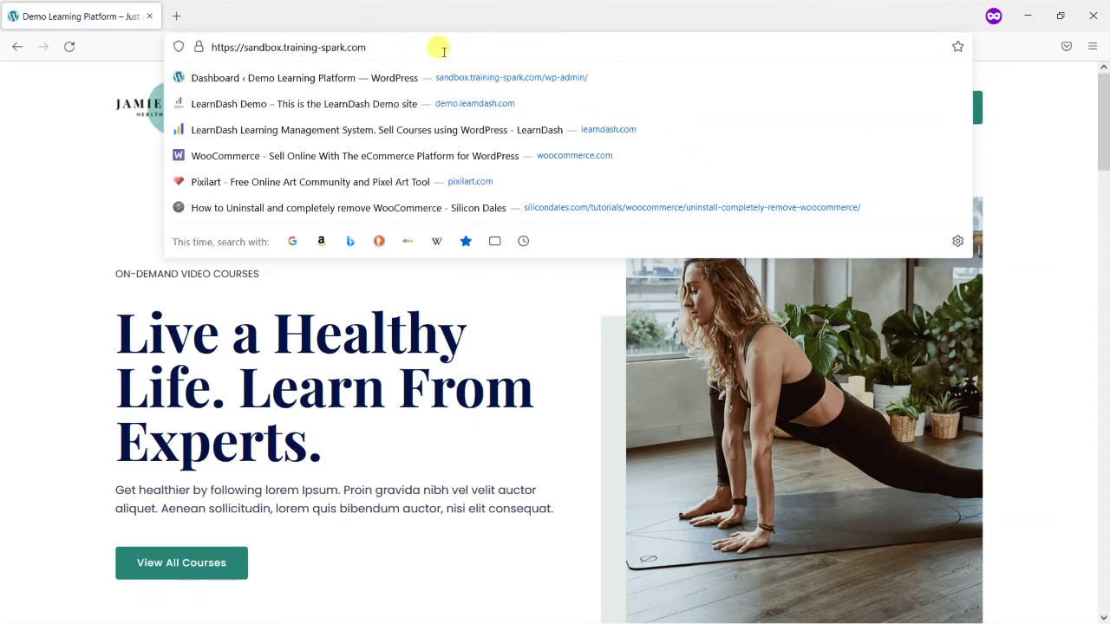
text(/sh)
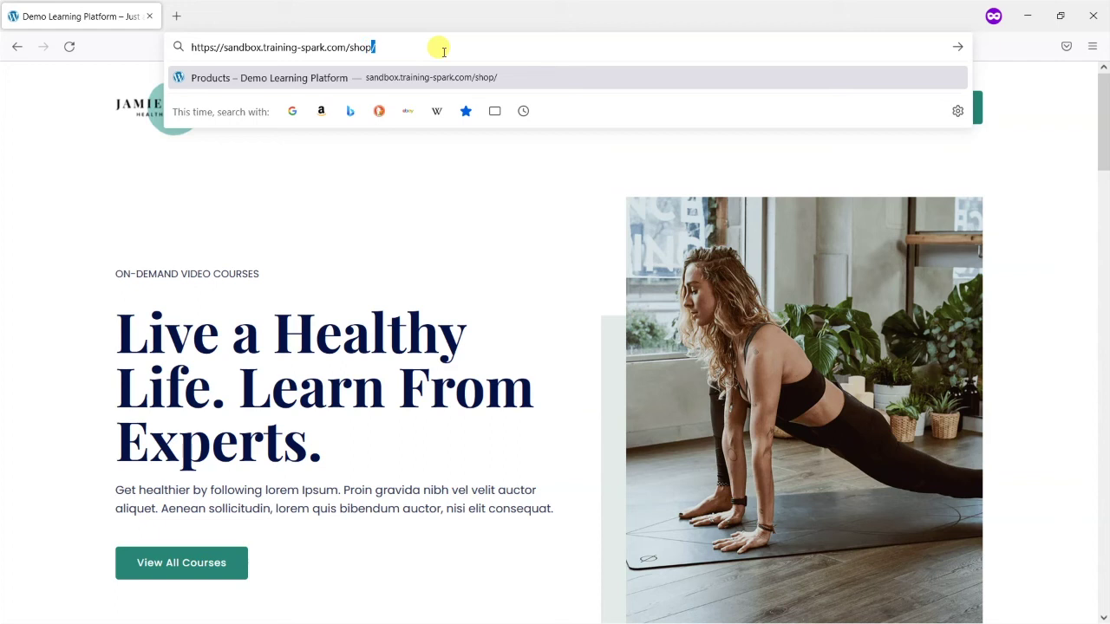
text(op)
key(Return)
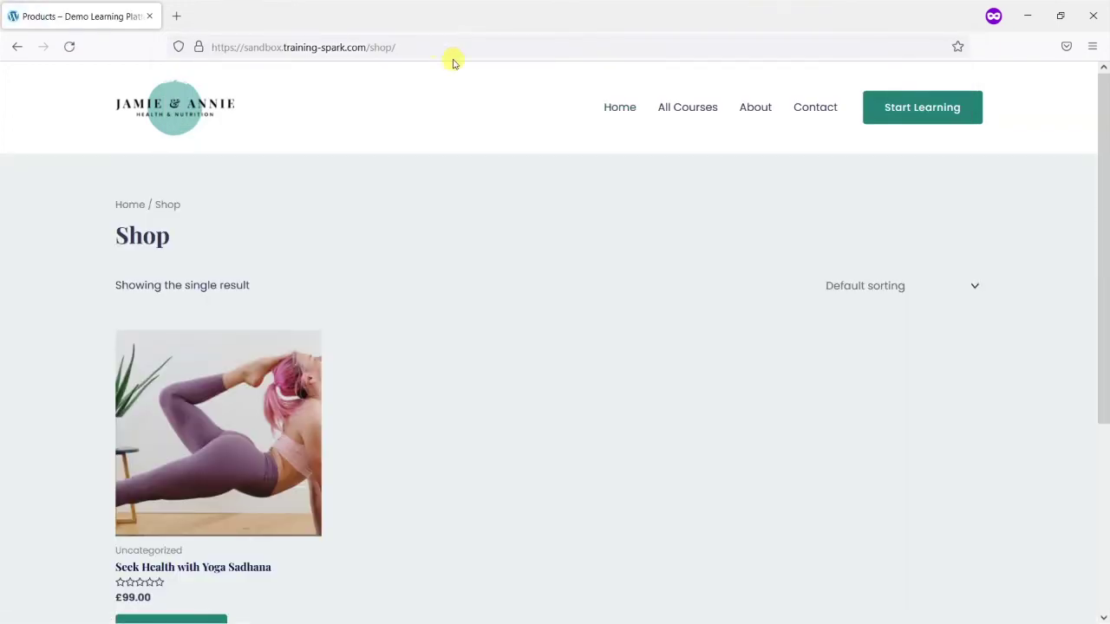
Open the Seek Health with Yoga Sadhana product page from the shop listing
drag(367, 46, 210, 46)
click(405, 46)
click(503, 404)
scroll(425, 429, down, 3)
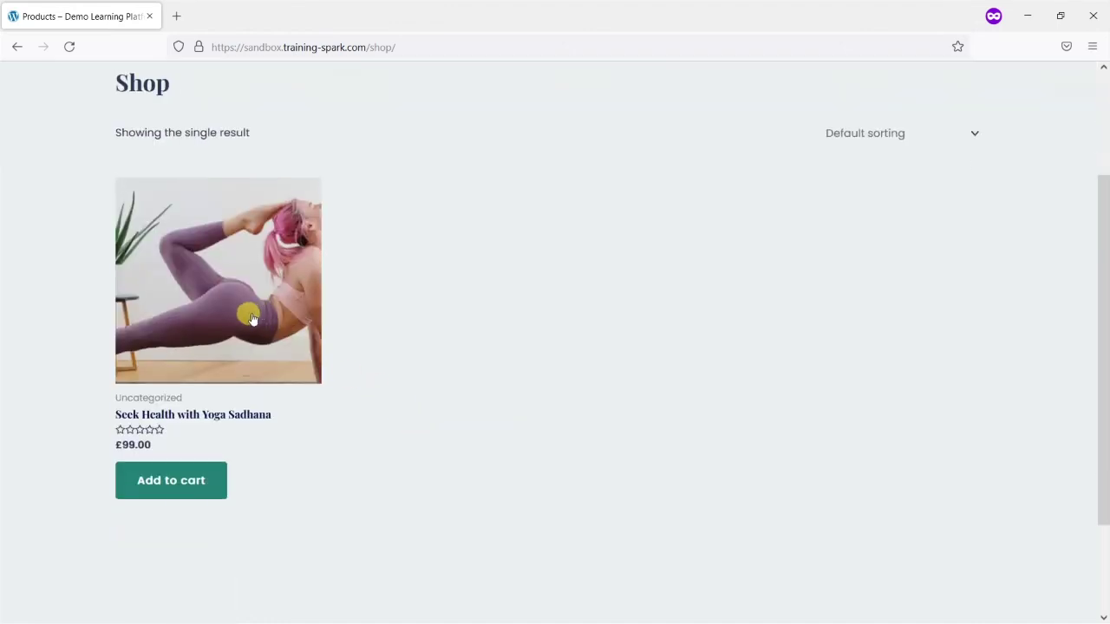
scroll(820, 373, up, 2)
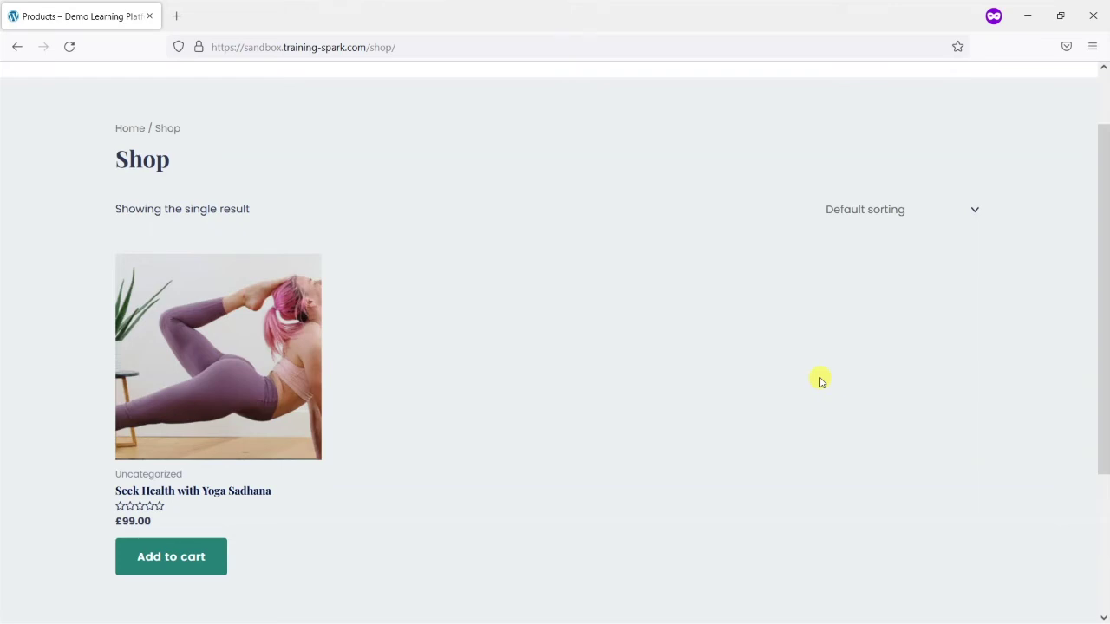
scroll(252, 339, down, 2)
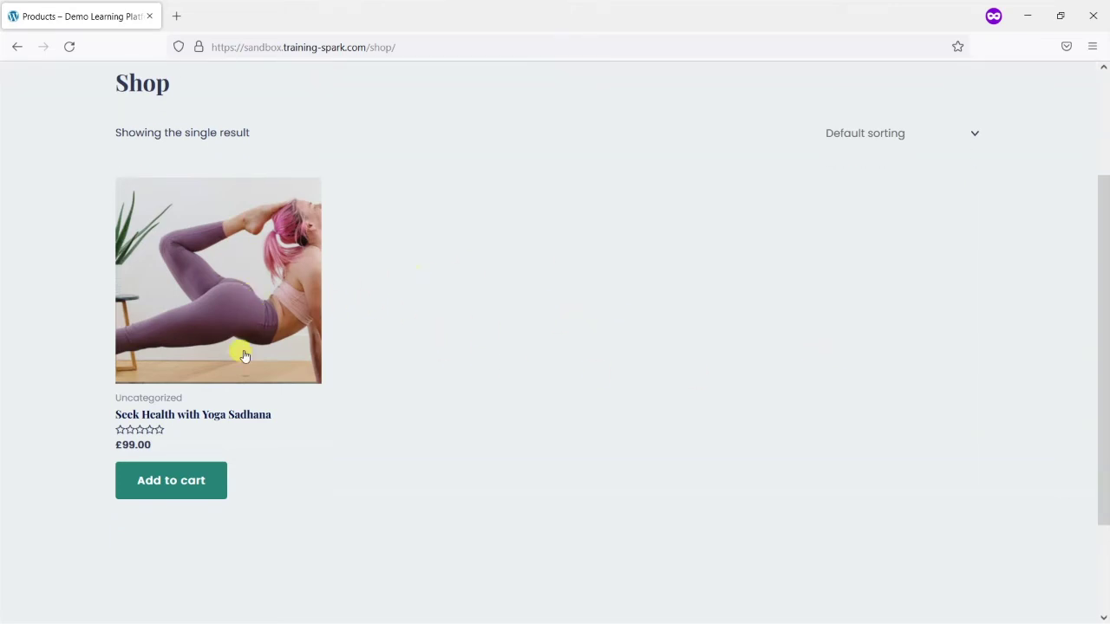
click(201, 414)
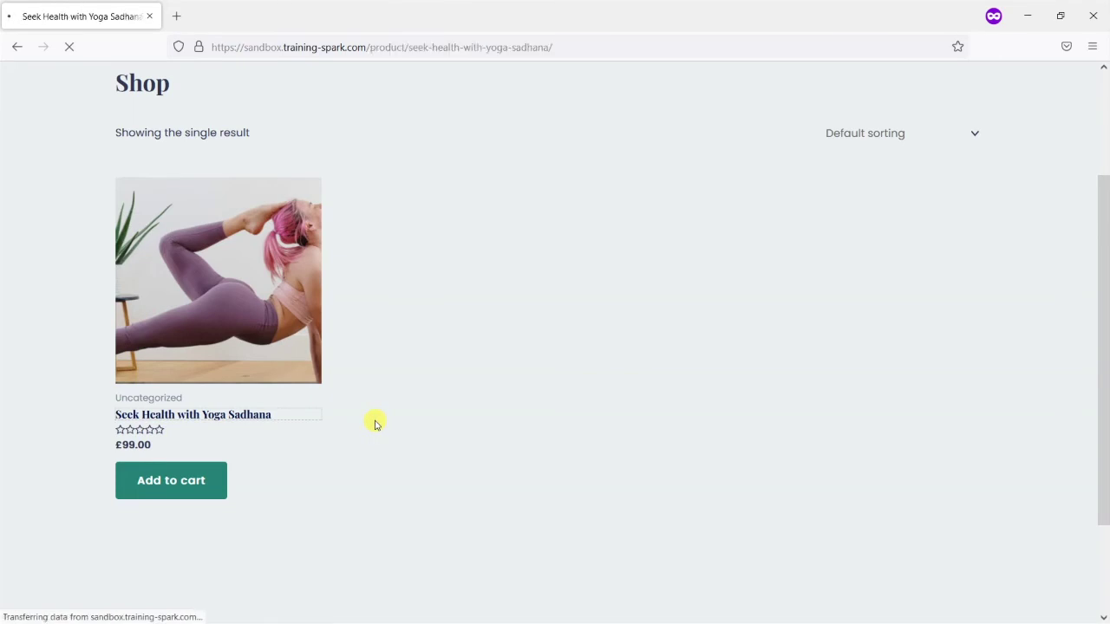
scroll(582, 371, down, 3)
scroll(520, 376, up, 3)
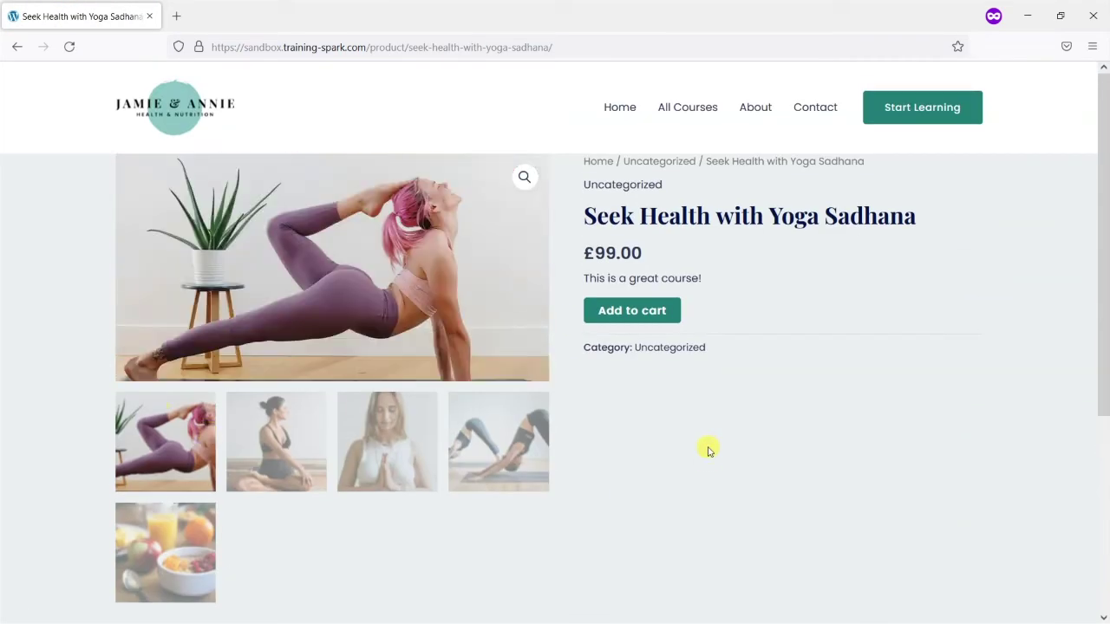
Add Seek Health with Yoga Sadhana to the cart and proceed to checkout for £99.00
click(620, 315)
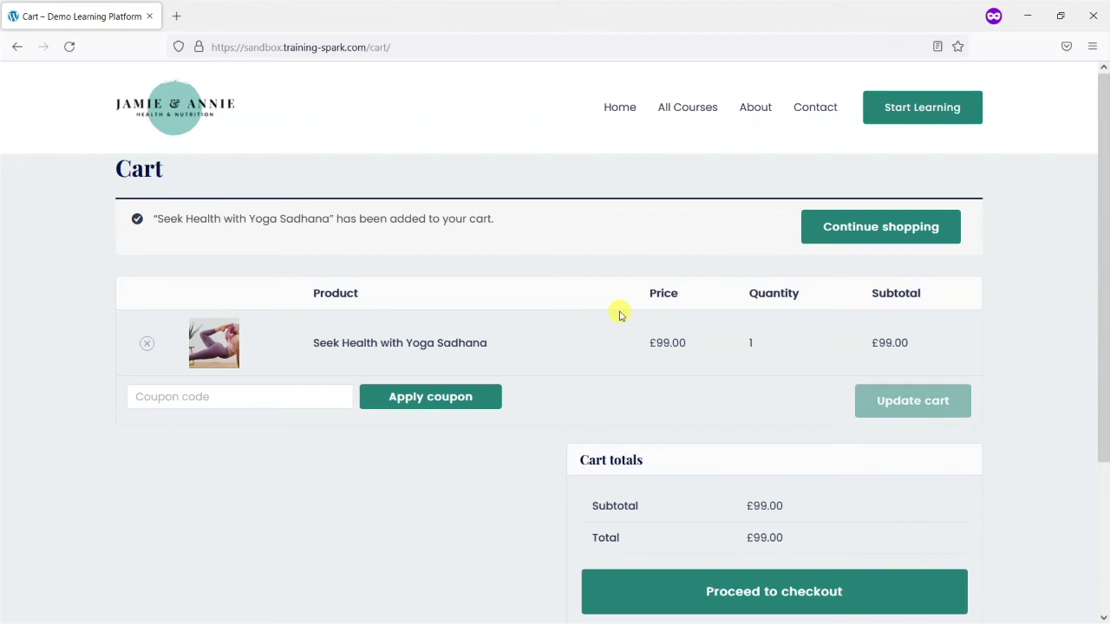
scroll(669, 342, down, 3)
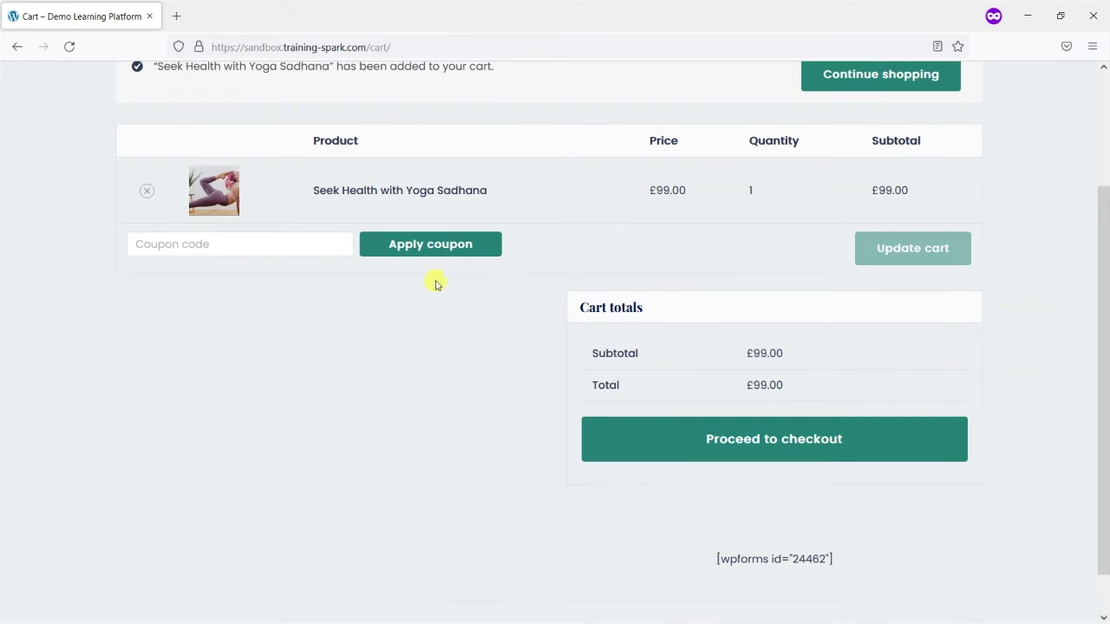
scroll(407, 347, up, 3)
scroll(674, 266, down, 1)
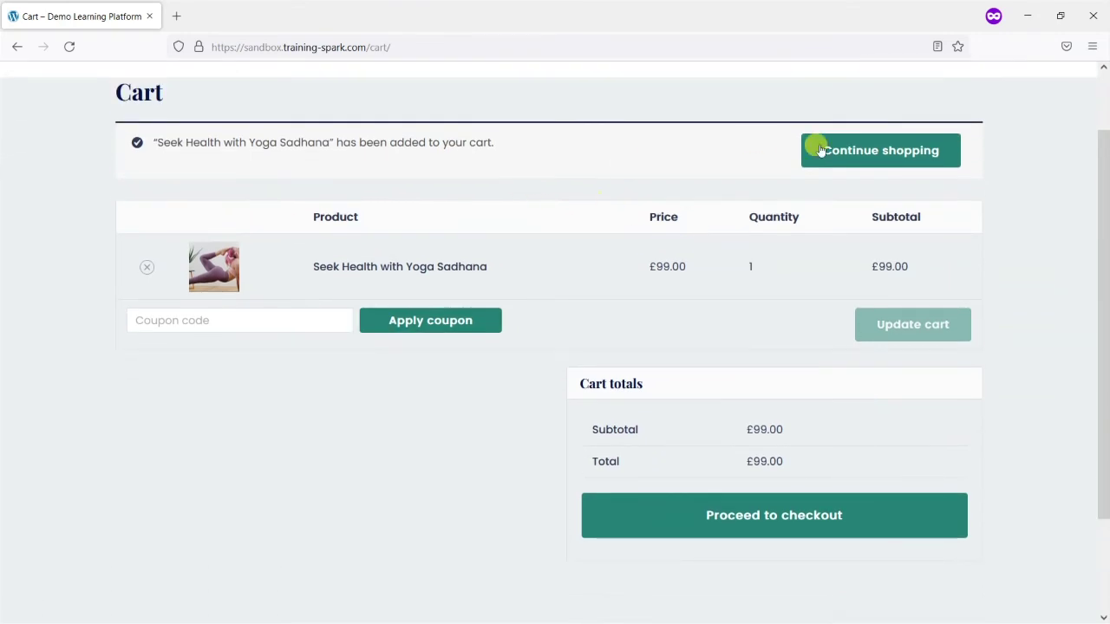
click(227, 320)
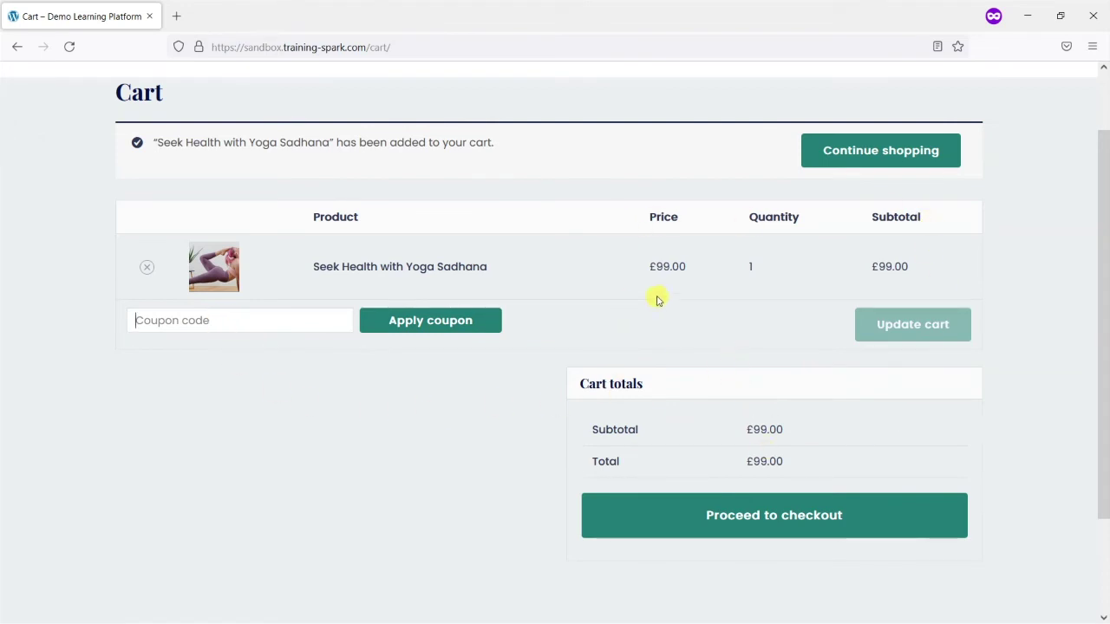
scroll(553, 340, up, 2)
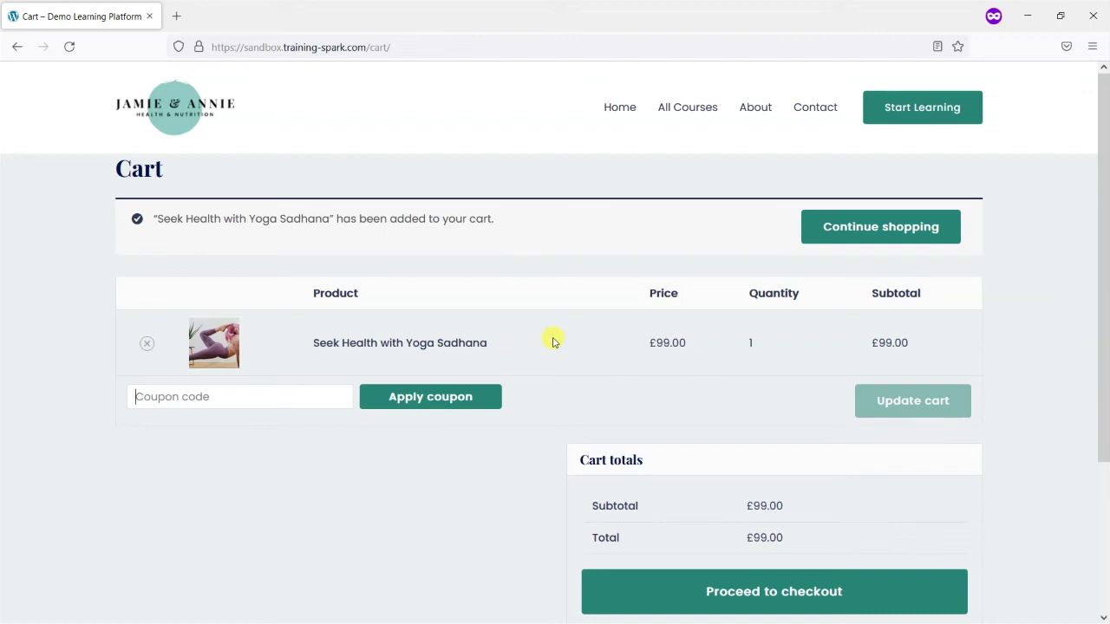
scroll(553, 341, down, 4)
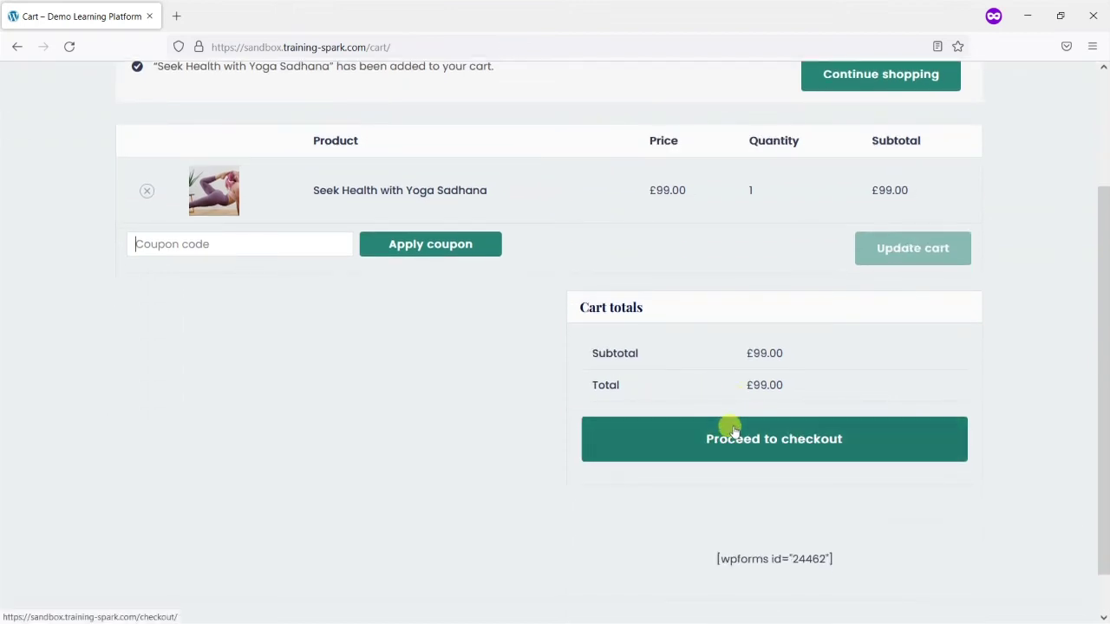
click(797, 441)
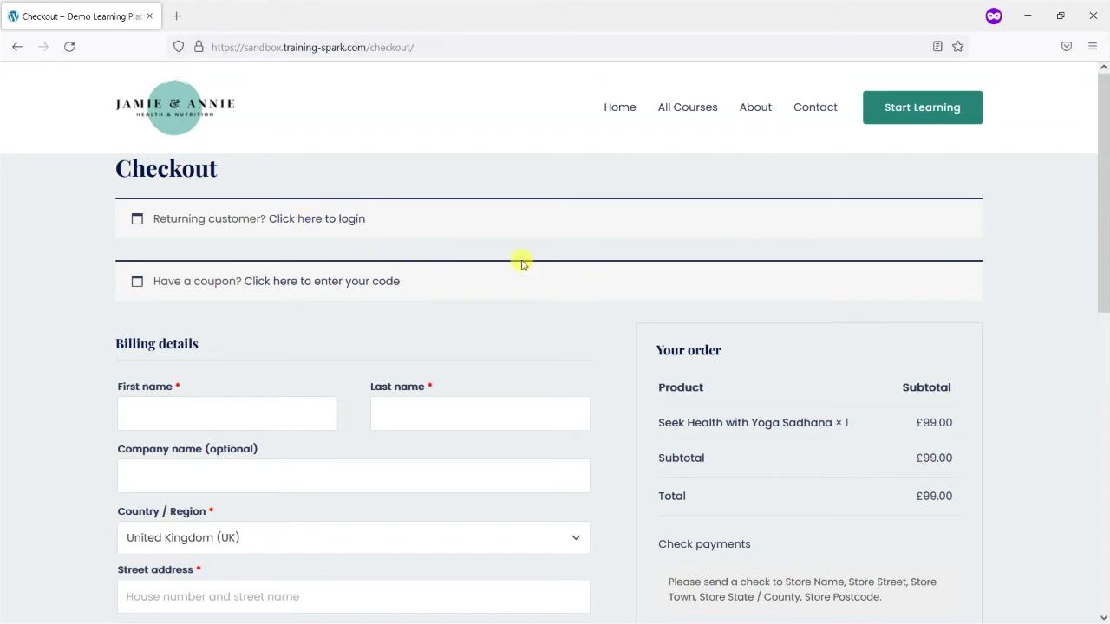
Enter the buyer's first and last name in the checkout billing details
scroll(523, 260, down, 3)
scroll(329, 252, up, 3)
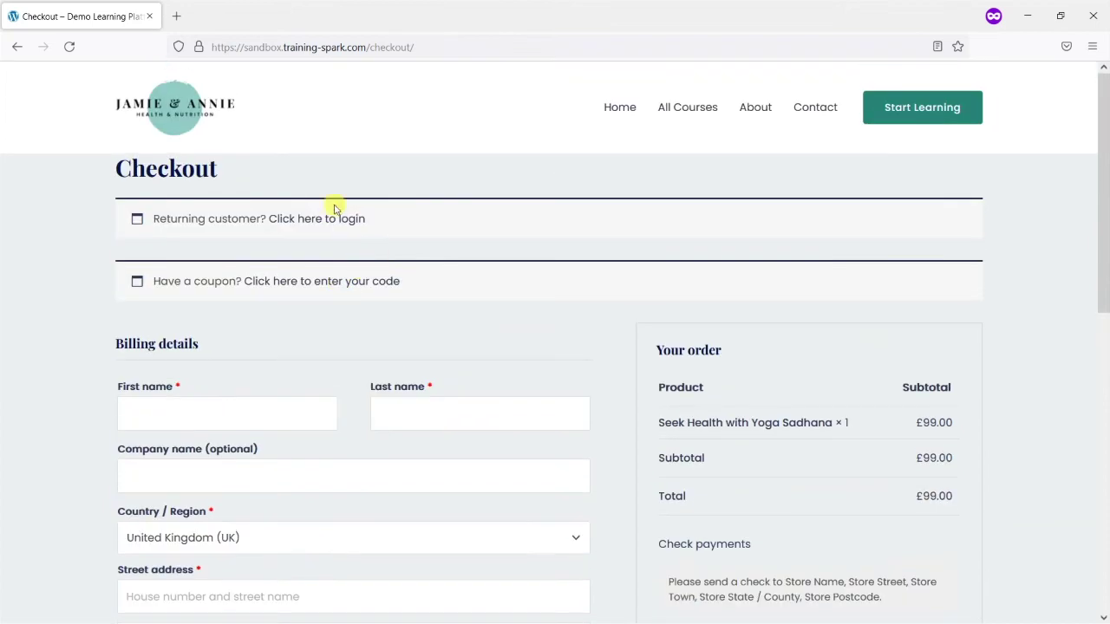
scroll(208, 256, down, 3)
click(195, 260)
text(Mak)
key(BackSpace)
text(ek)
text(k)
key(Tab)
text(Test)
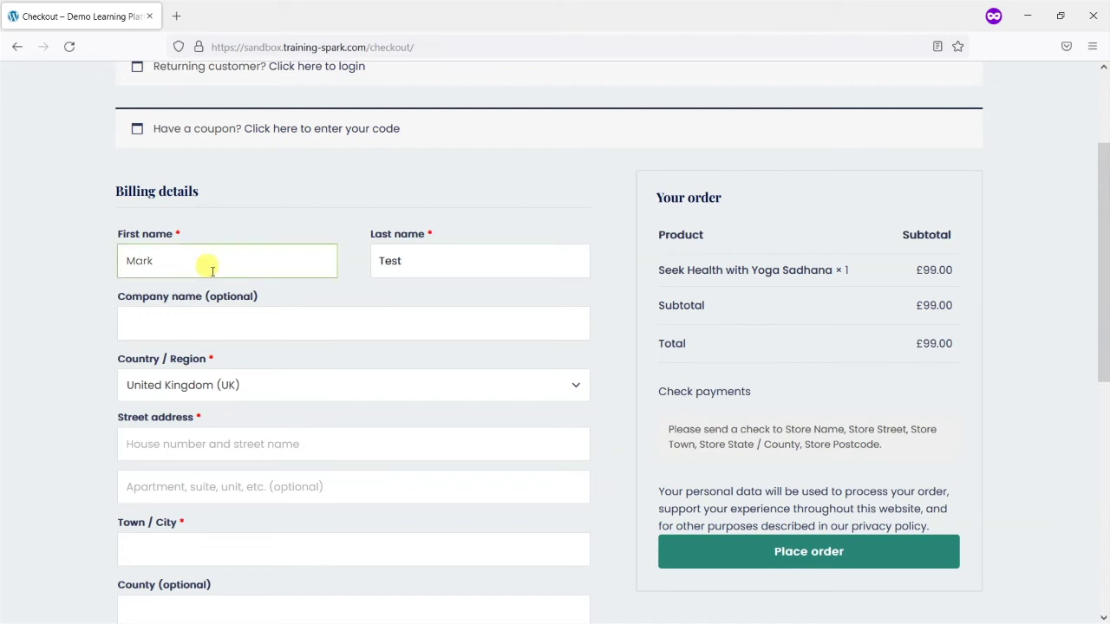
scroll(204, 262, down, 3)
Fill in the billing street address, town, postcode and phone number
click(181, 287)
text(1234 Example Street)
key(Tab)
key(Tab)
text(Leed)
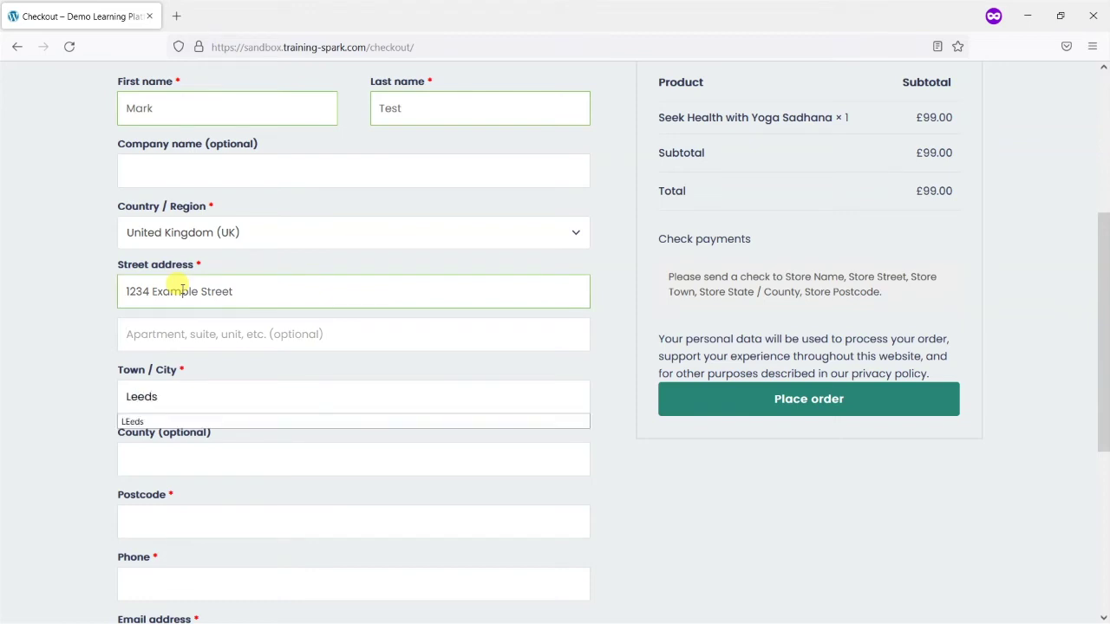
text(s)
click(70, 299)
scroll(199, 338, down, 3)
click(180, 373)
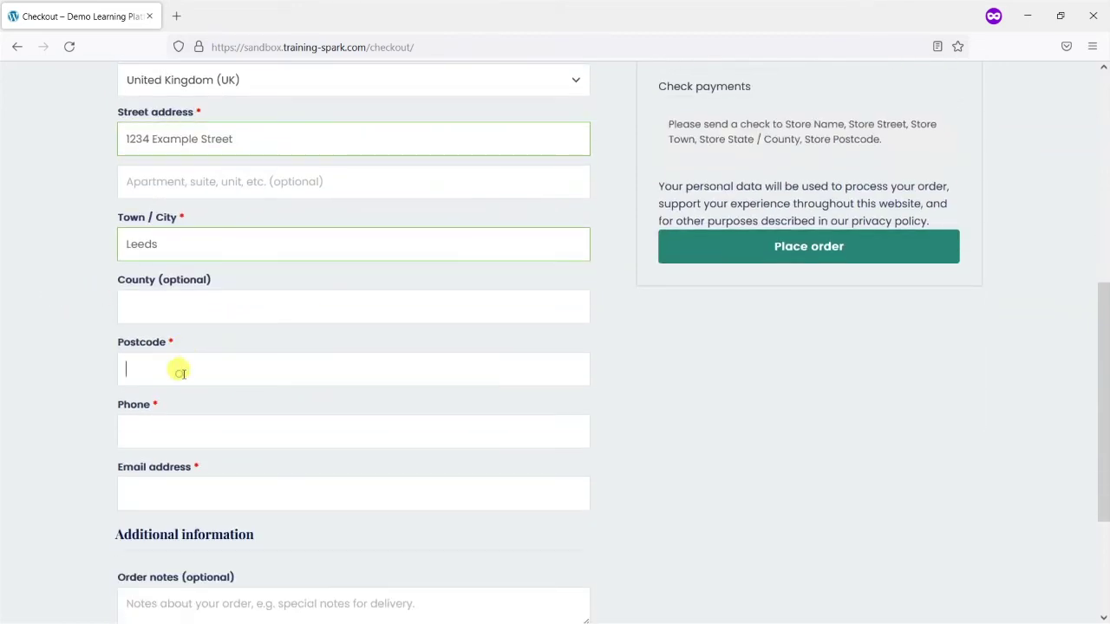
text(LS345RT)
click(214, 431)
text(01234567890)
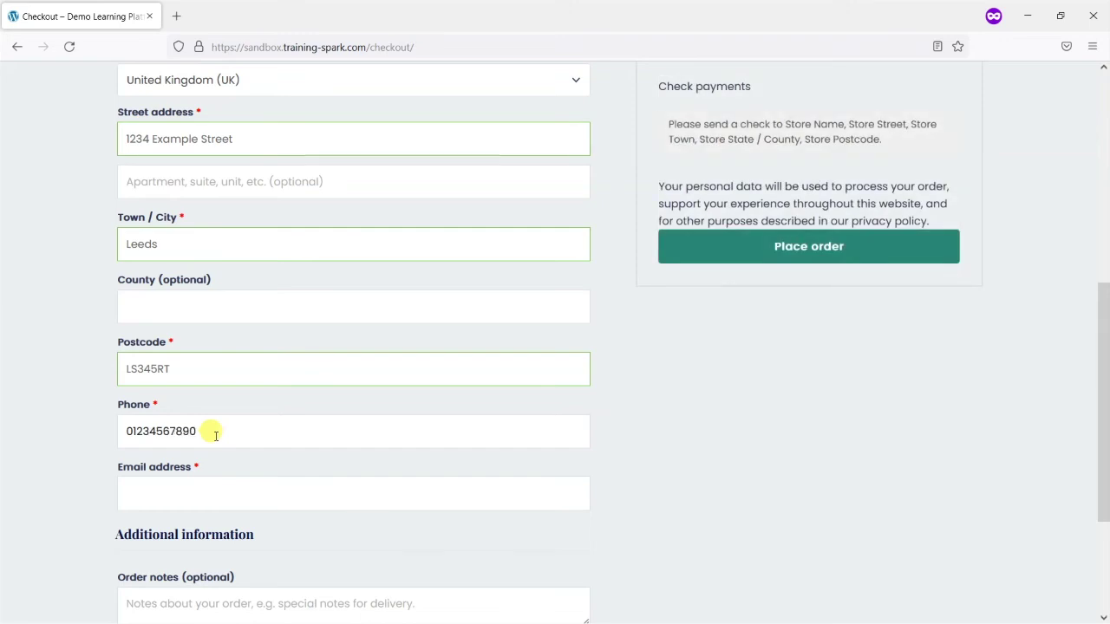
Enter the buyer's Mailinator e-mail address in the billing e-mail field
scroll(215, 436, down, 2)
click(158, 349)
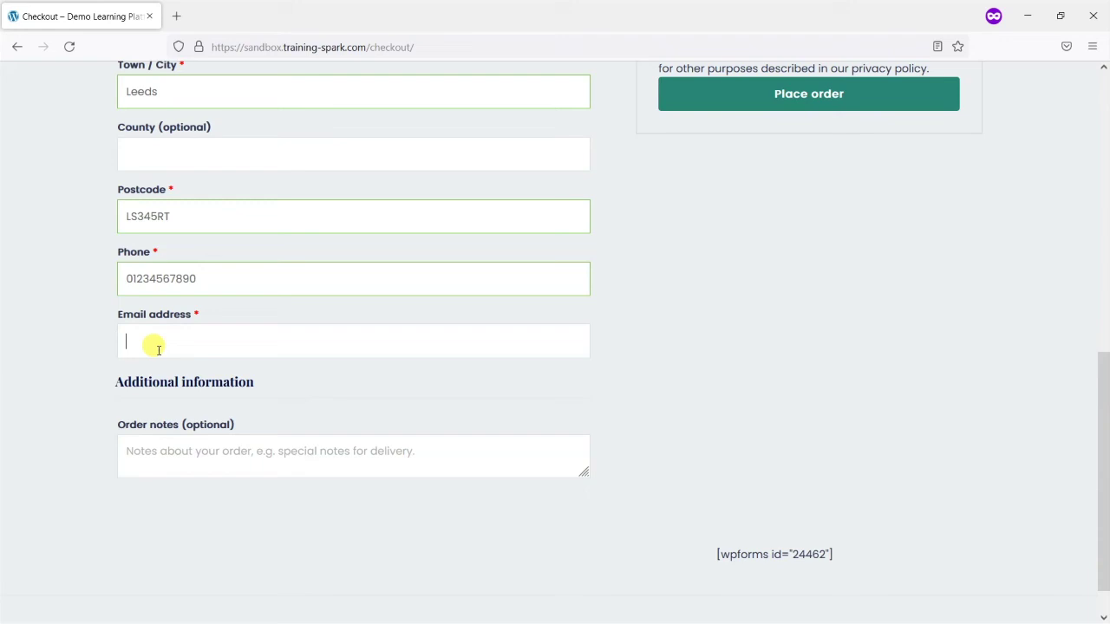
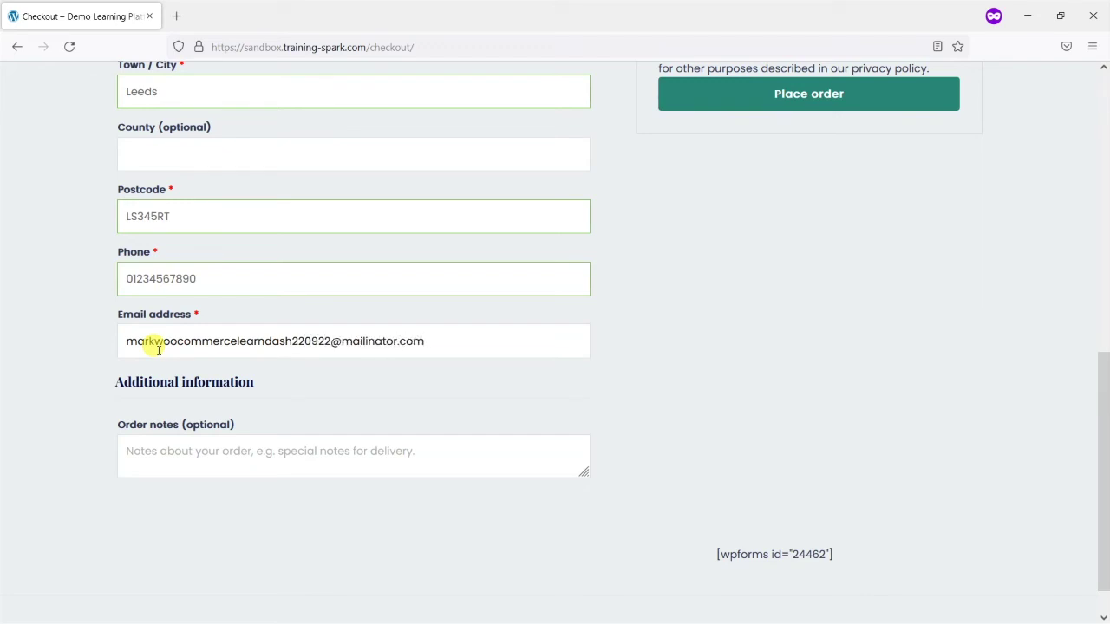
triple_click(159, 350)
click(71, 336)
Place the £99.00 order and copy the buyer's e-mail from the confirmation page
scroll(707, 444, up, 3)
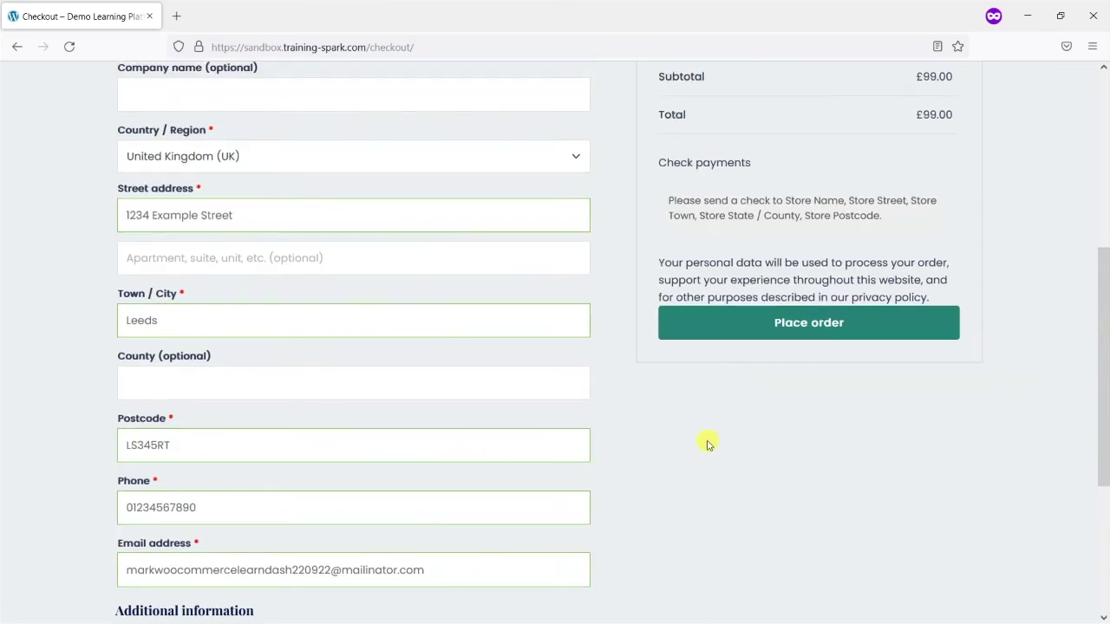
click(794, 477)
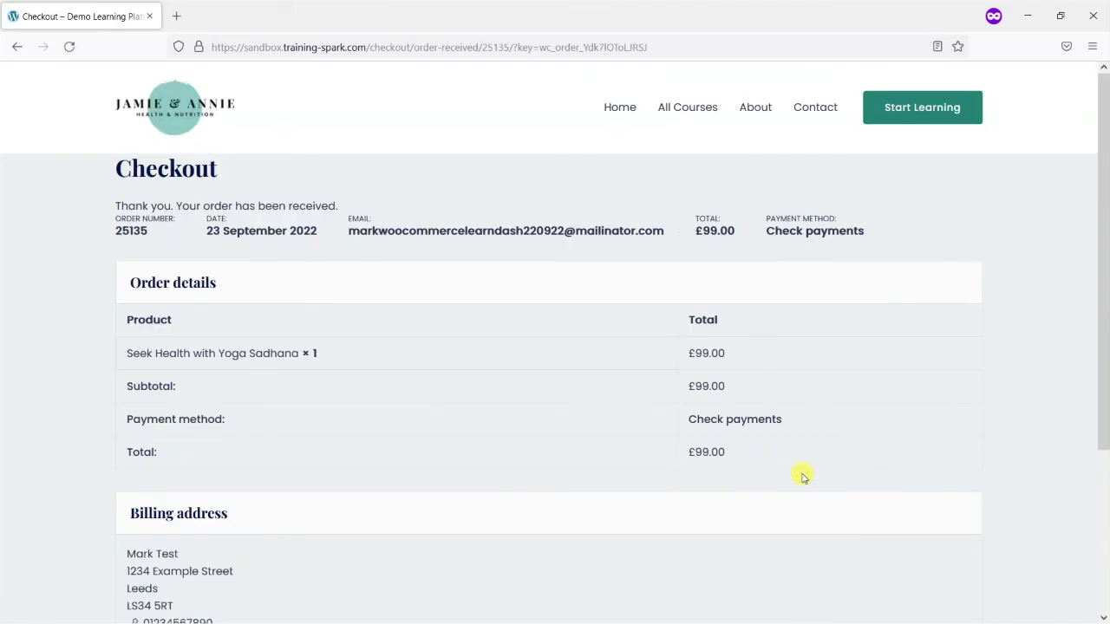
drag(665, 231, 348, 230)
key(ctrl+c)
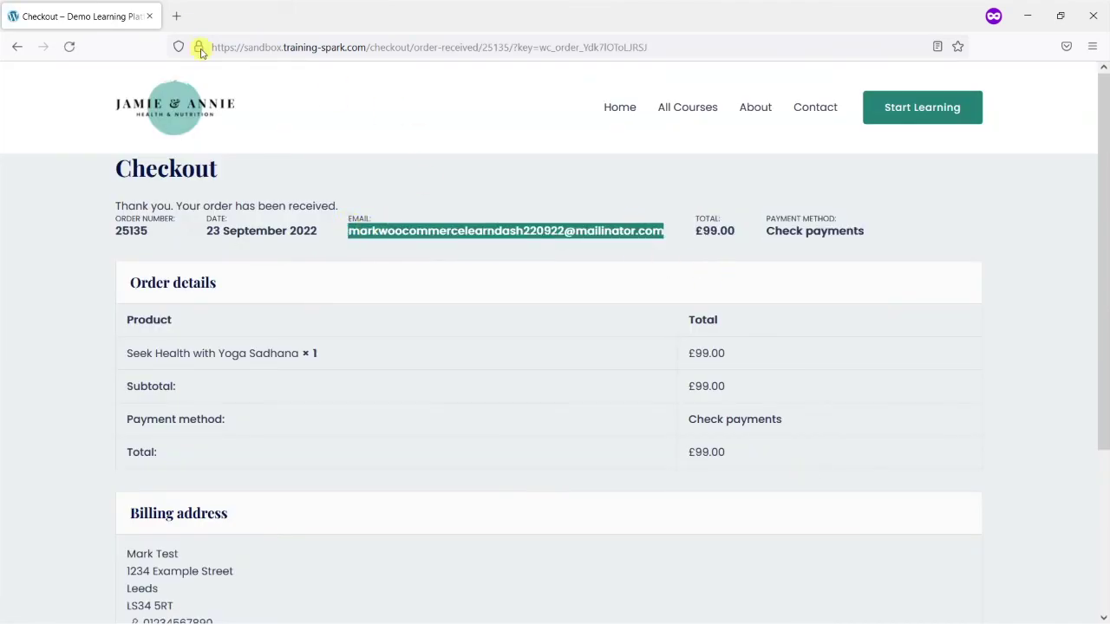
click(177, 18)
Go to mailinator.com and look up the student's public inbox with the copied address
text(m)
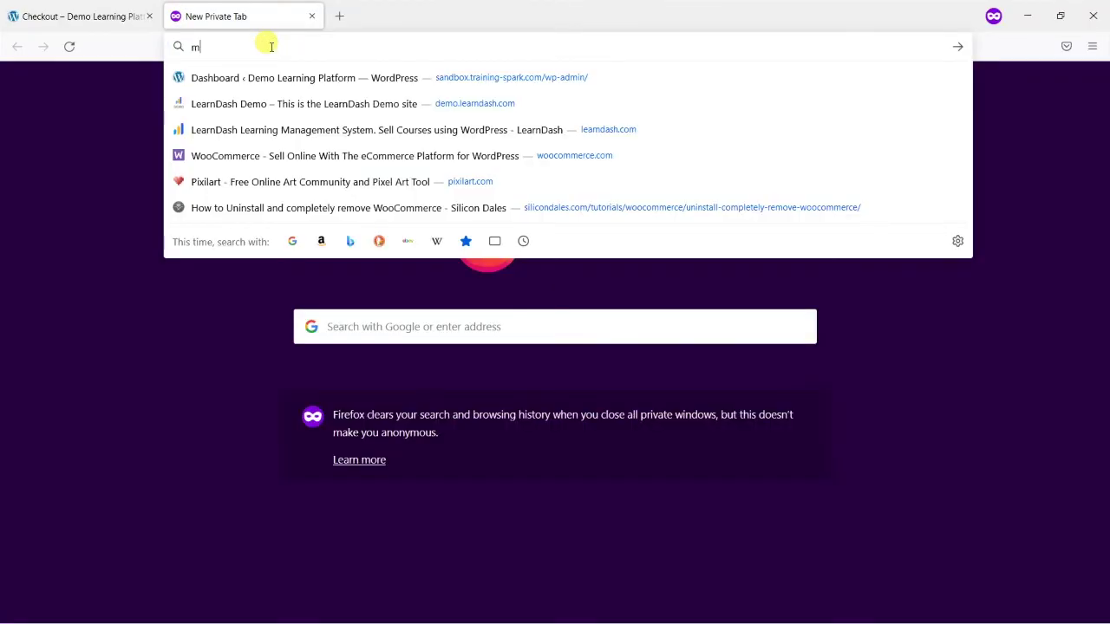
text(ailinator.com)
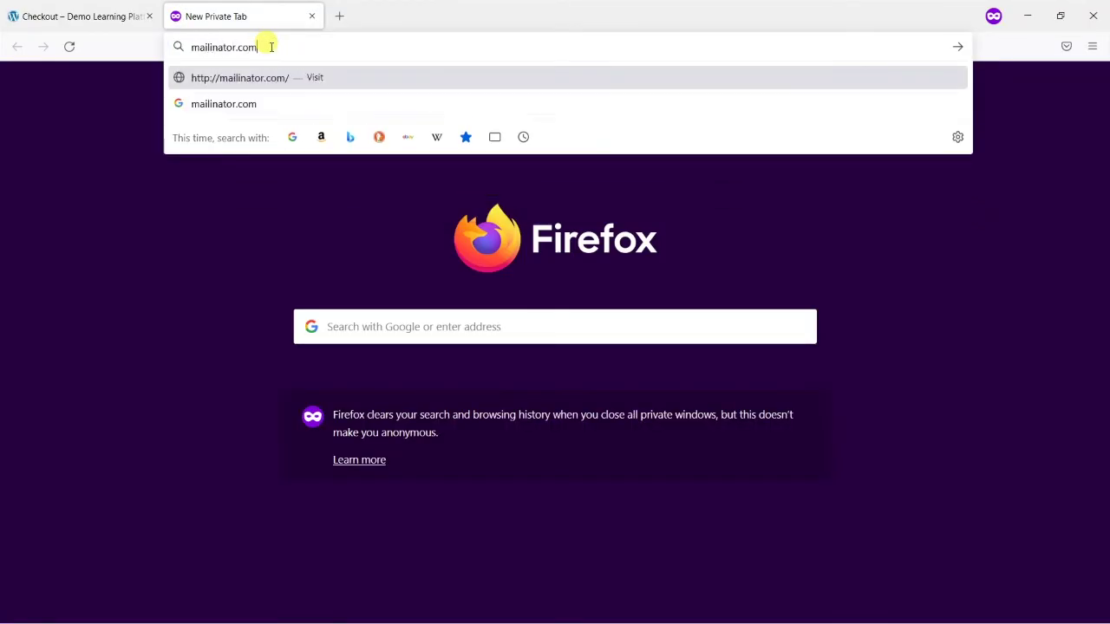
key(Return)
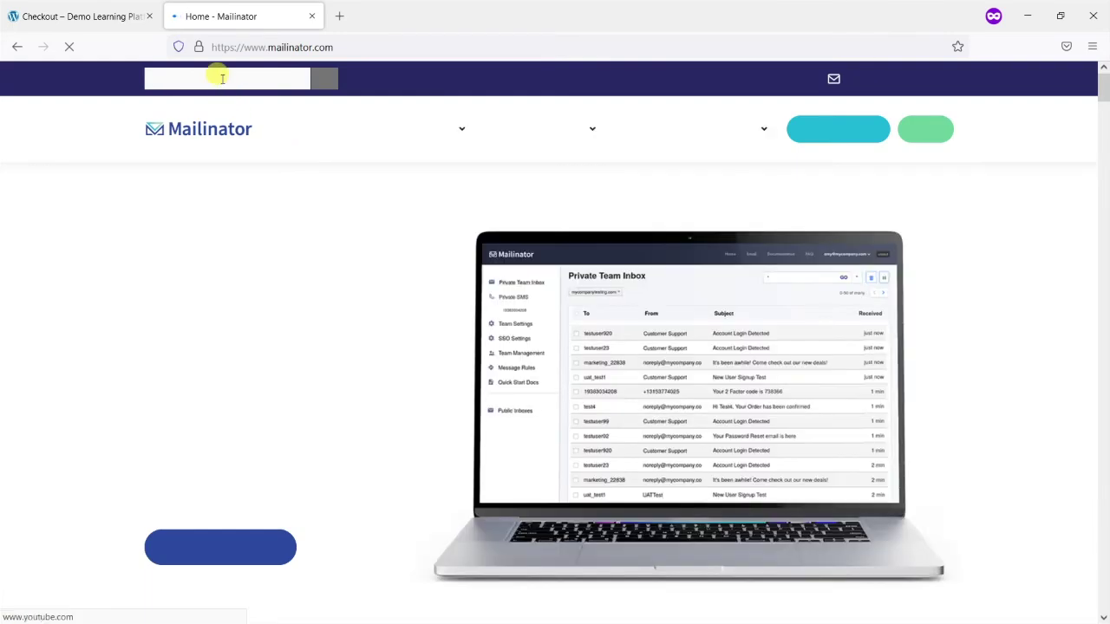
click(222, 78)
key(ctrl+v)
click(324, 78)
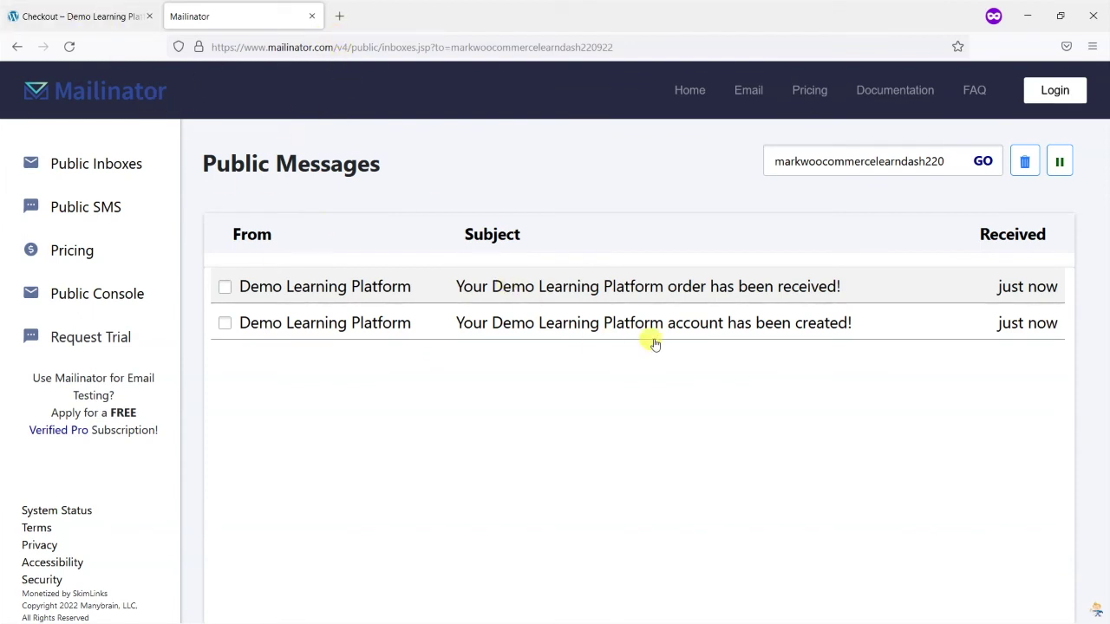
Read the order-received and account-created emails, then return to the order confirmation
click(636, 289)
scroll(646, 455, down, 2)
scroll(647, 454, down, 2)
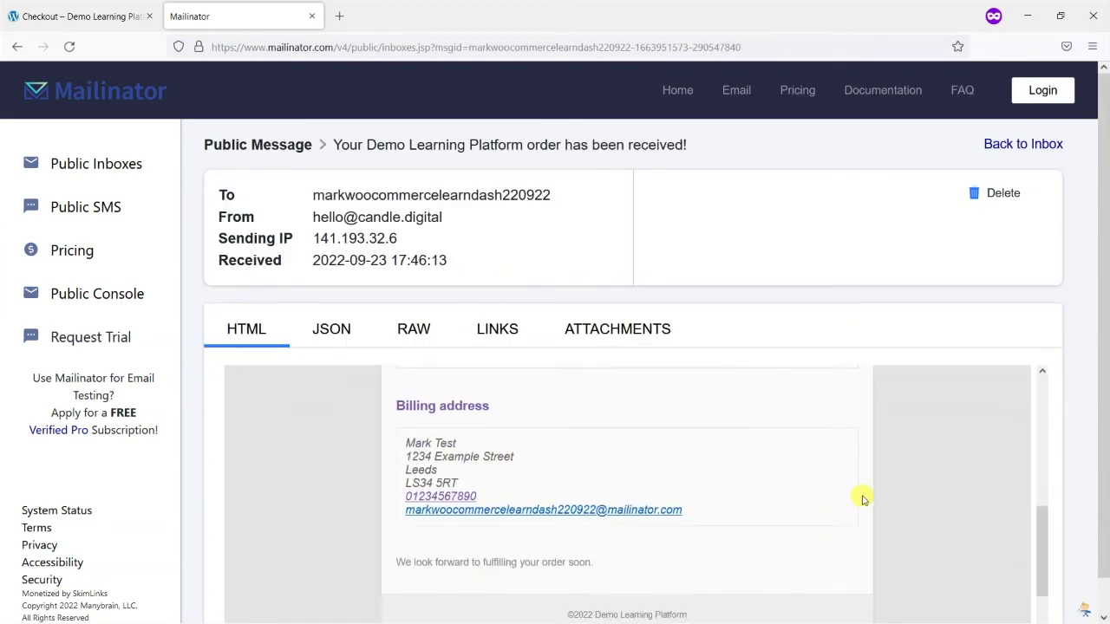
scroll(862, 495, up, 4)
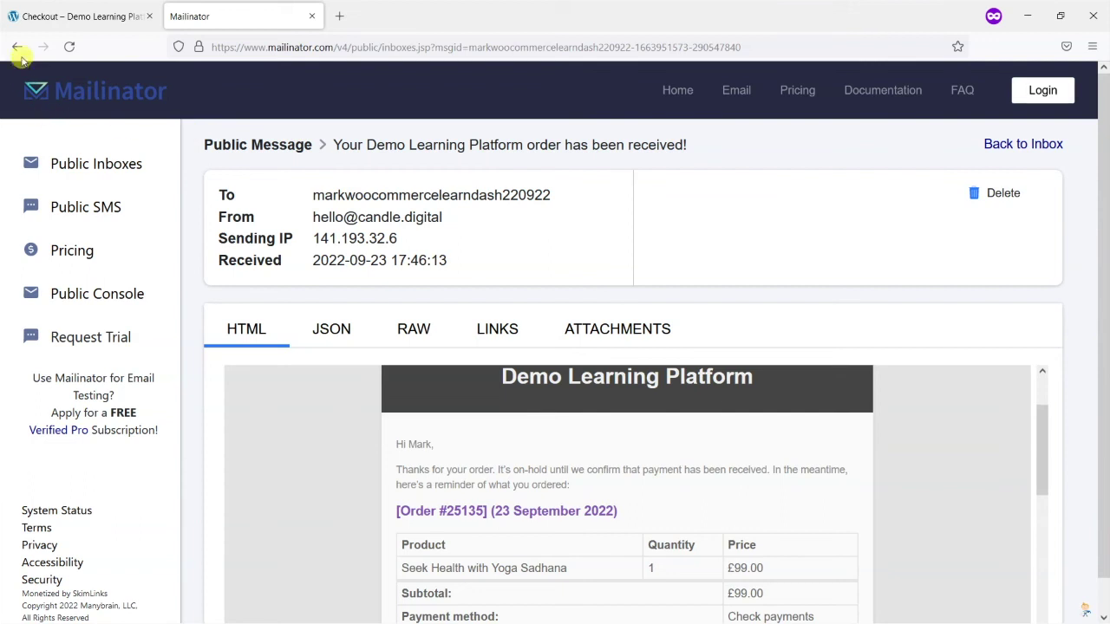
click(78, 164)
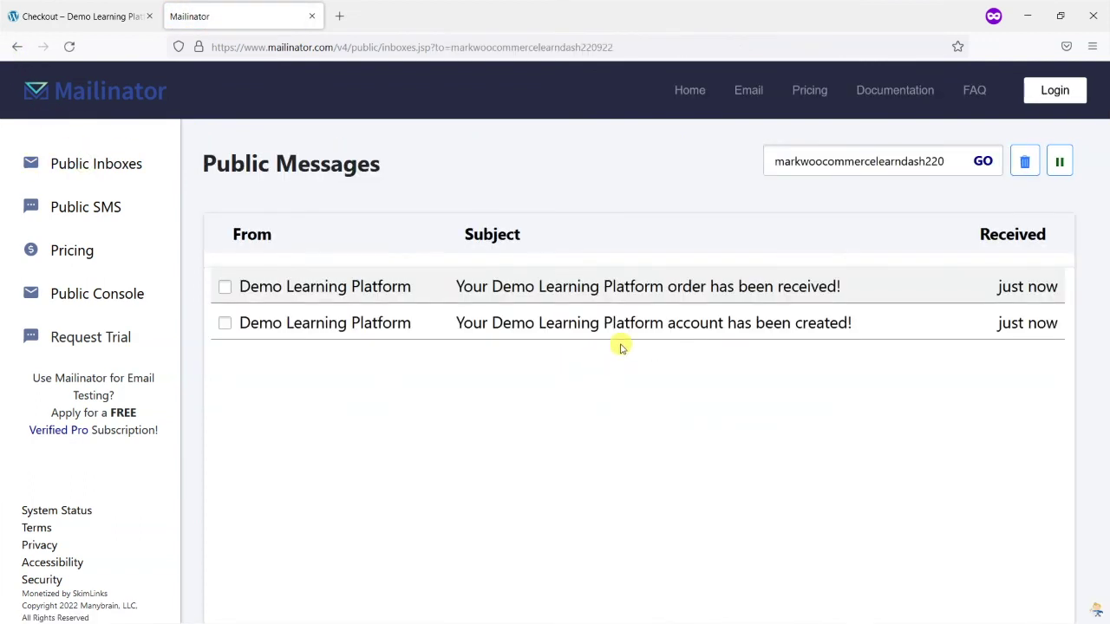
click(642, 337)
scroll(455, 477, down, 1)
scroll(455, 478, down, 2)
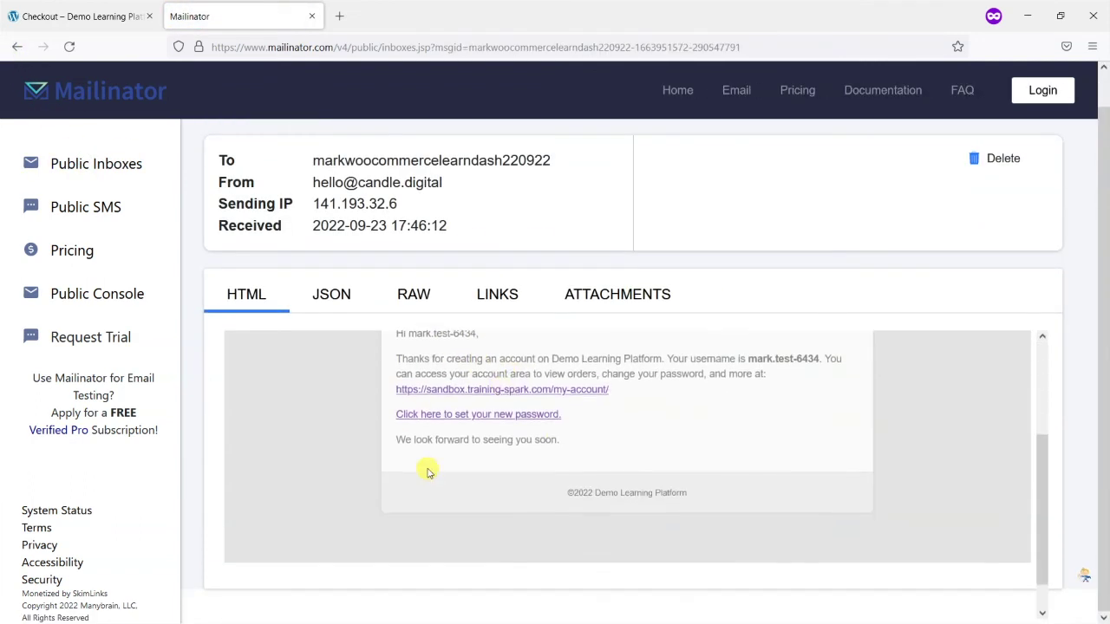
scroll(546, 409, up, 1)
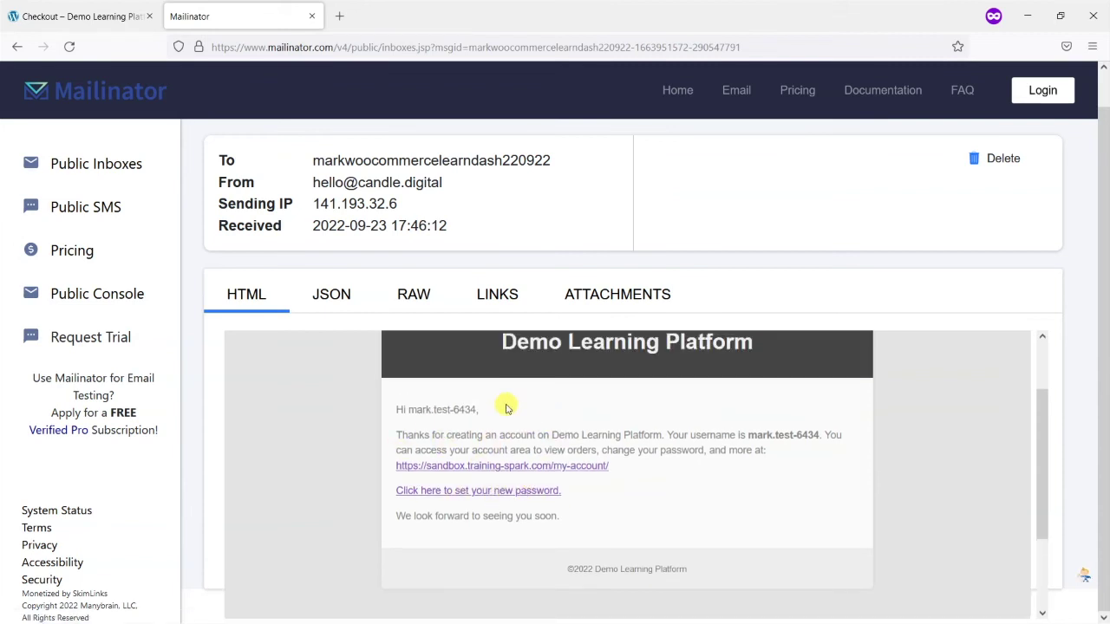
click(52, 9)
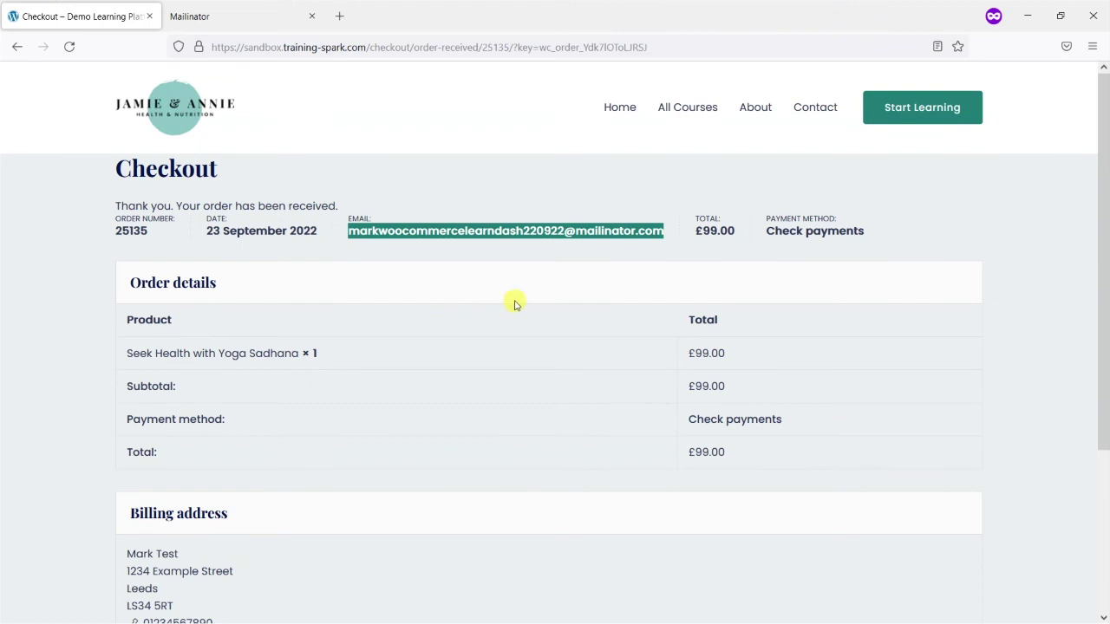
Go to All Courses and scroll to the three Featured Courses, including Seek Health with Yoga Sadhana
click(731, 179)
click(685, 115)
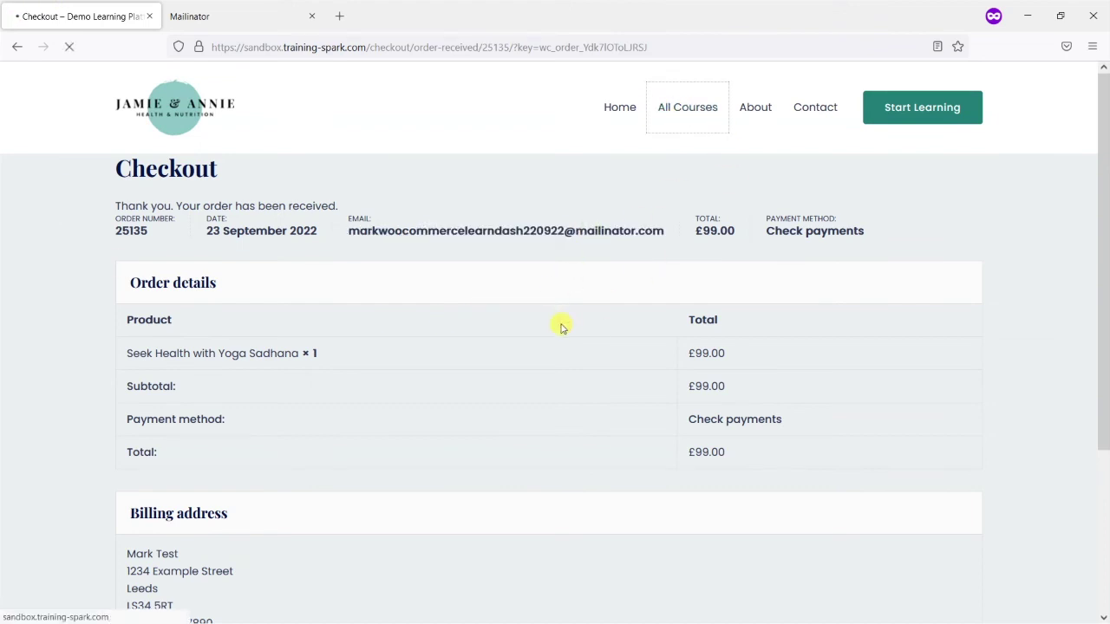
scroll(561, 334, down, 3)
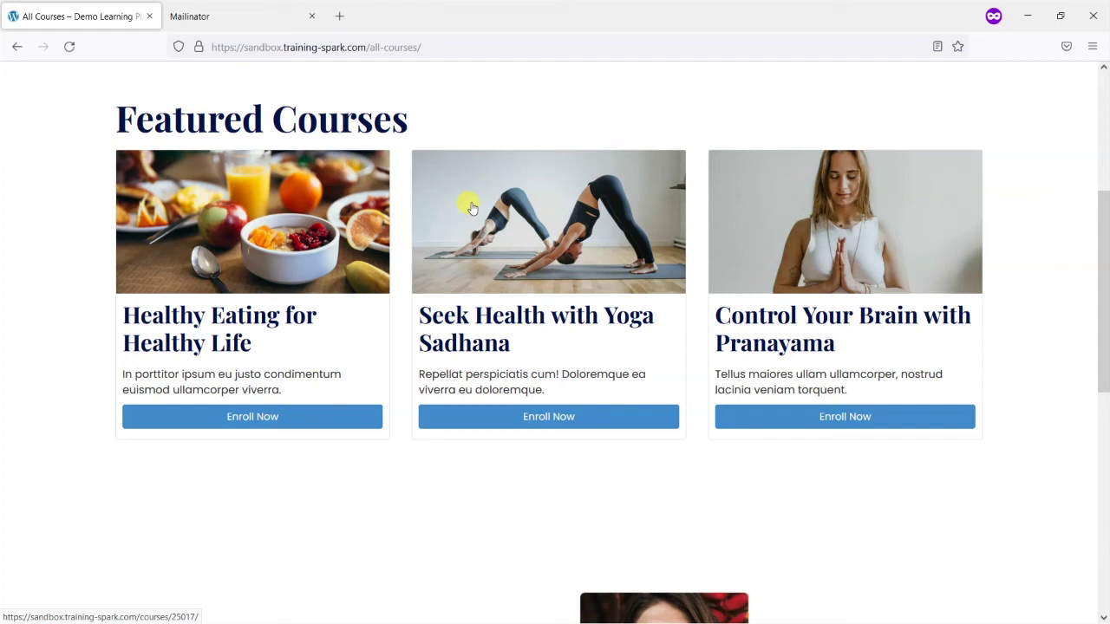
key(alt+Tab)
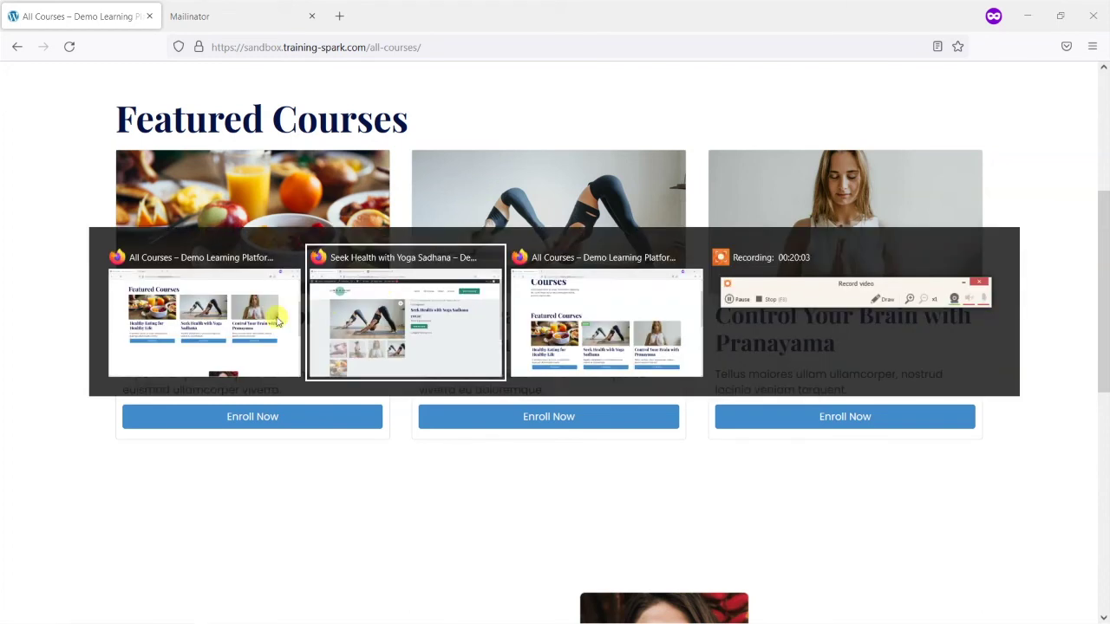
From the admin Dashboard, open WooCommerce Orders showing the £99.00 order On hold
click(367, 316)
click(76, 78)
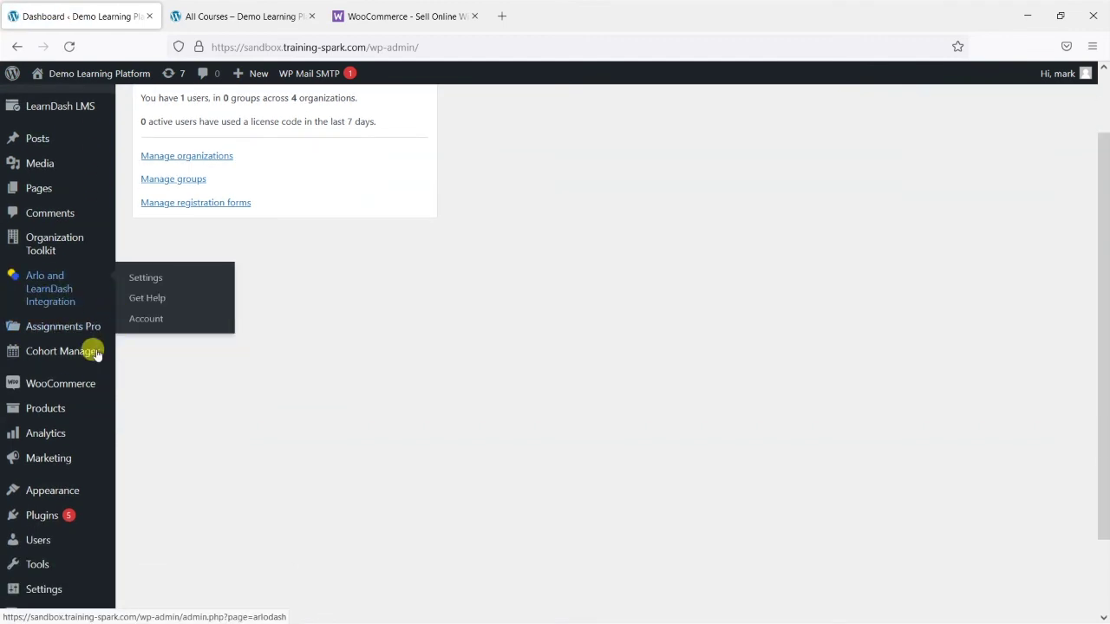
mouse_move(71, 392)
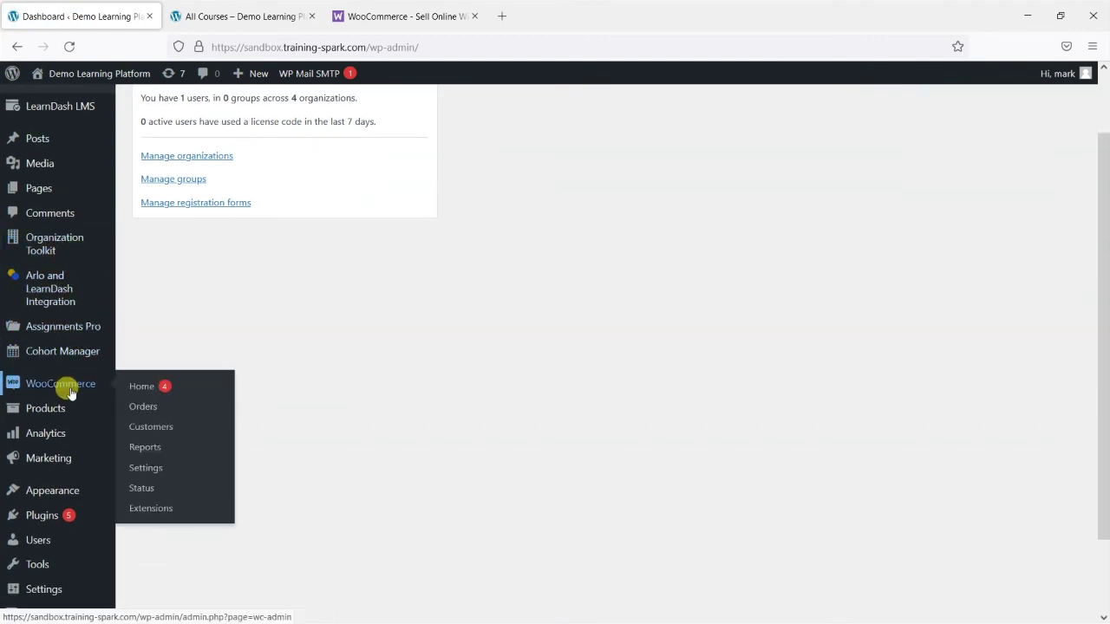
click(154, 407)
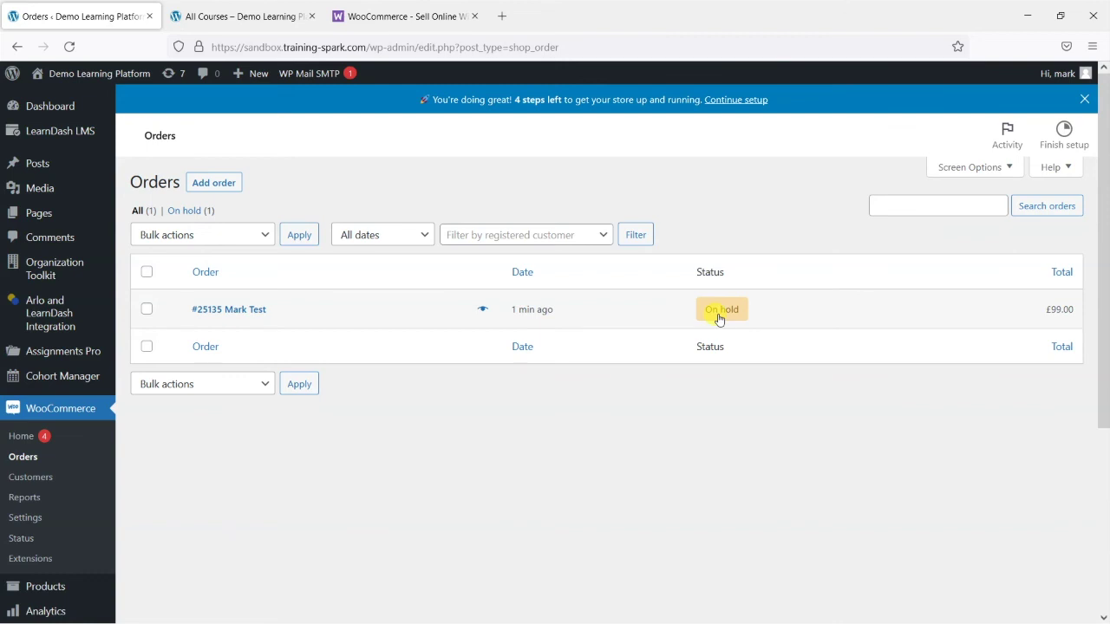
Change order #25135's status to Completed and update the order
click(244, 312)
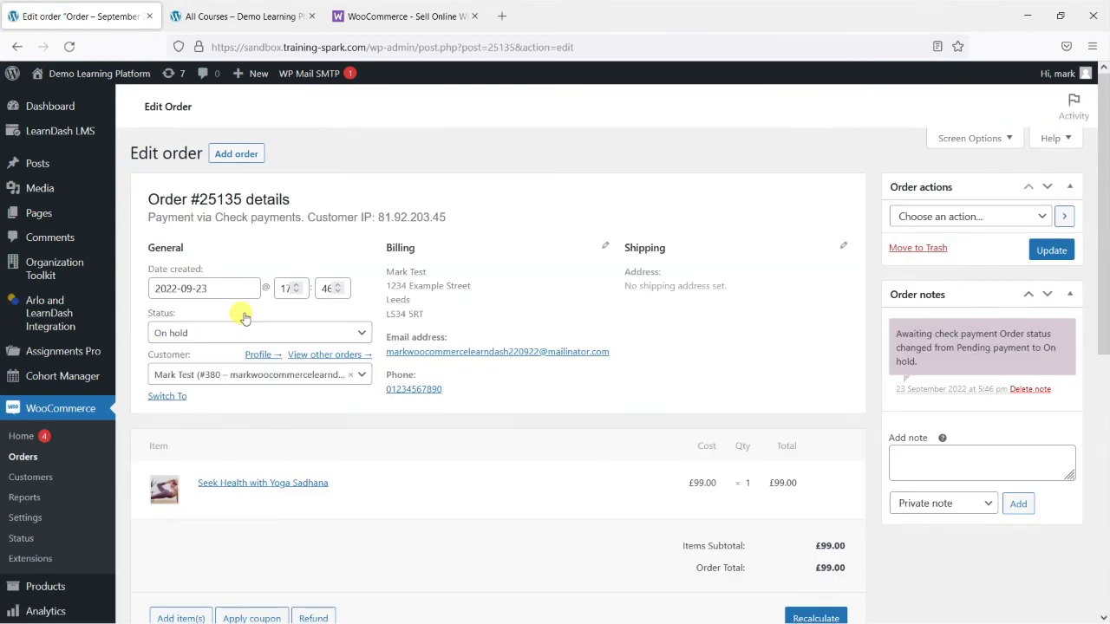
scroll(473, 394, down, 1)
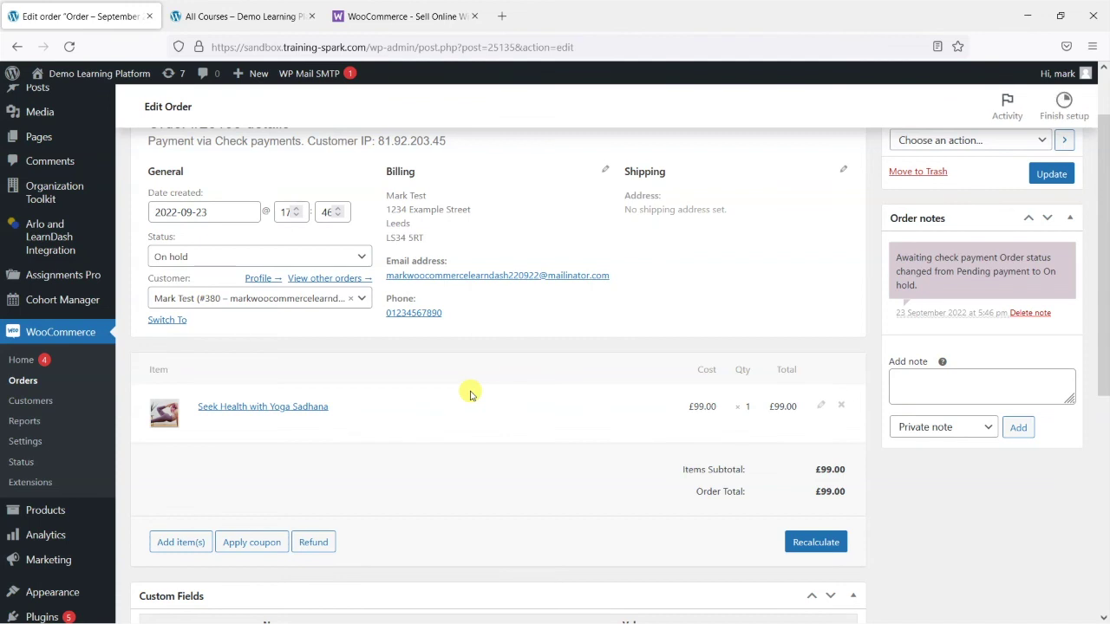
click(224, 286)
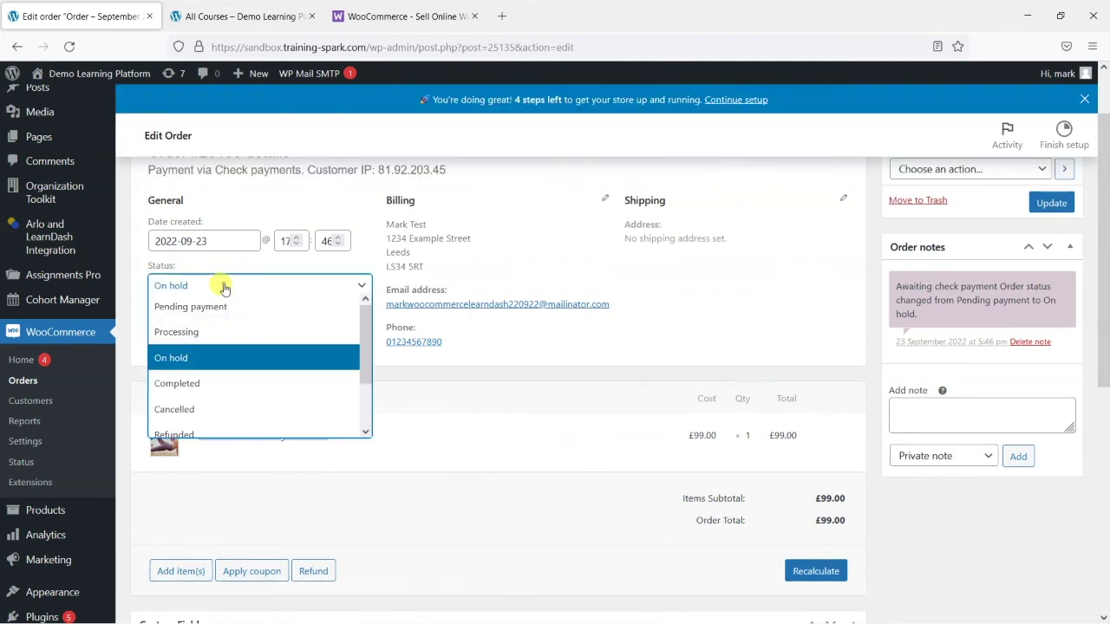
click(199, 382)
scroll(734, 367, up, 1)
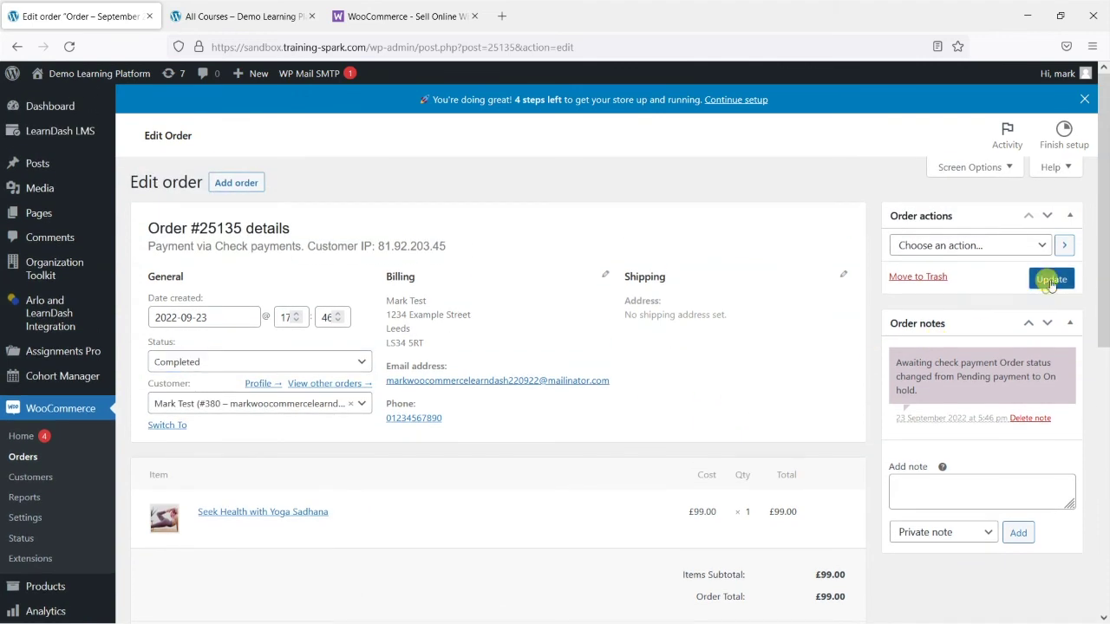
click(1033, 285)
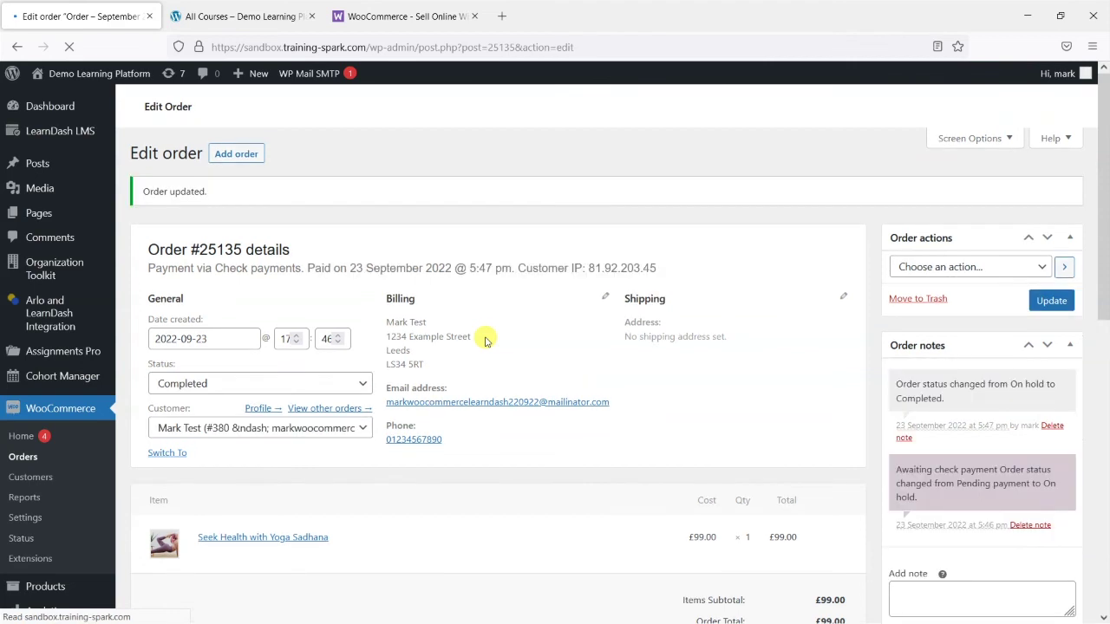
scroll(521, 364, down, 1)
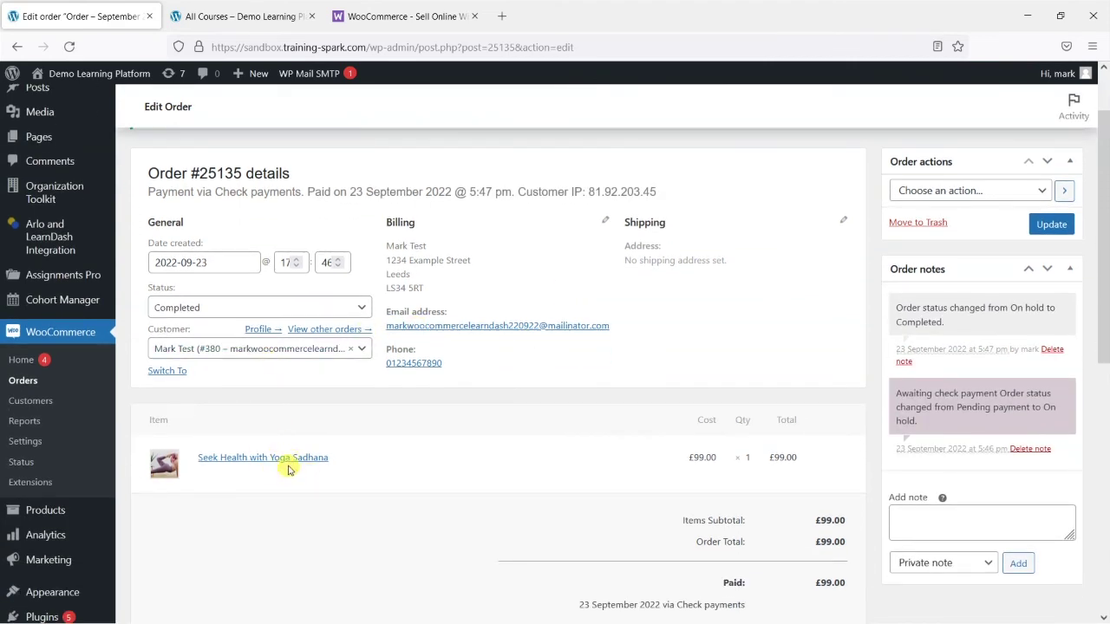
key(alt+Tab)
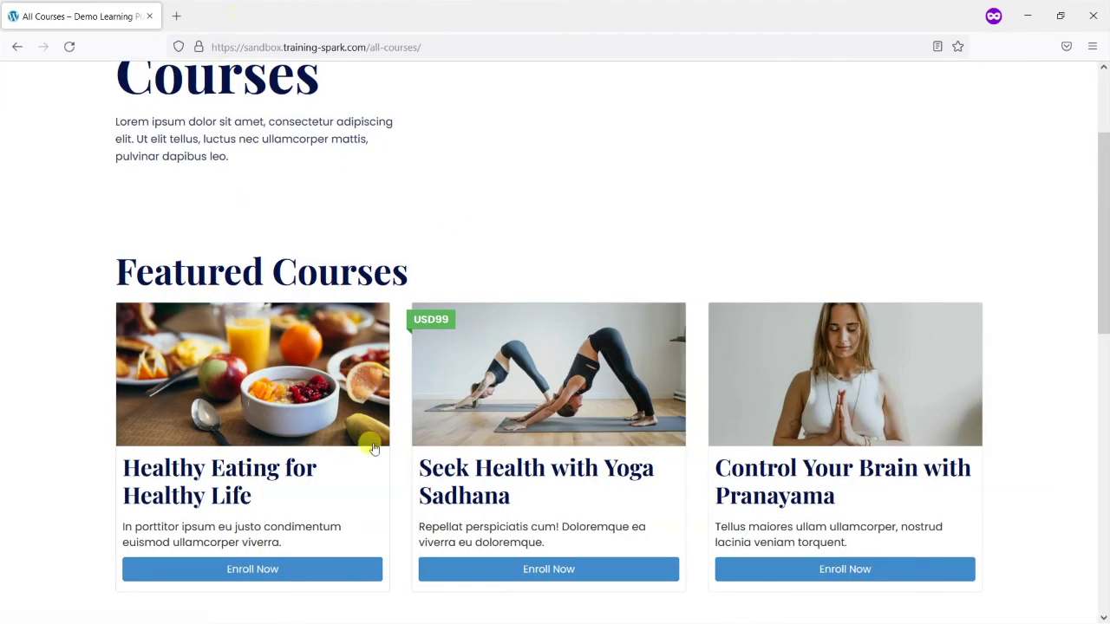
Refresh the student's Mailinator inbox and read the 'order is now complete' email for £99.00
key(alt+Tab)
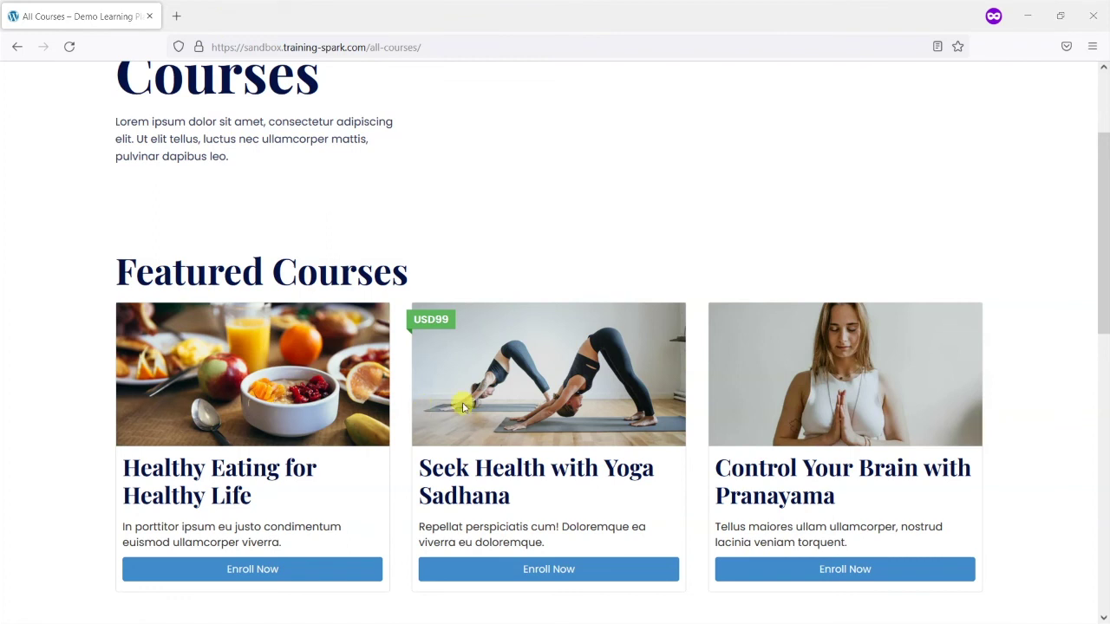
key(alt+Tab)
click(591, 316)
click(252, 19)
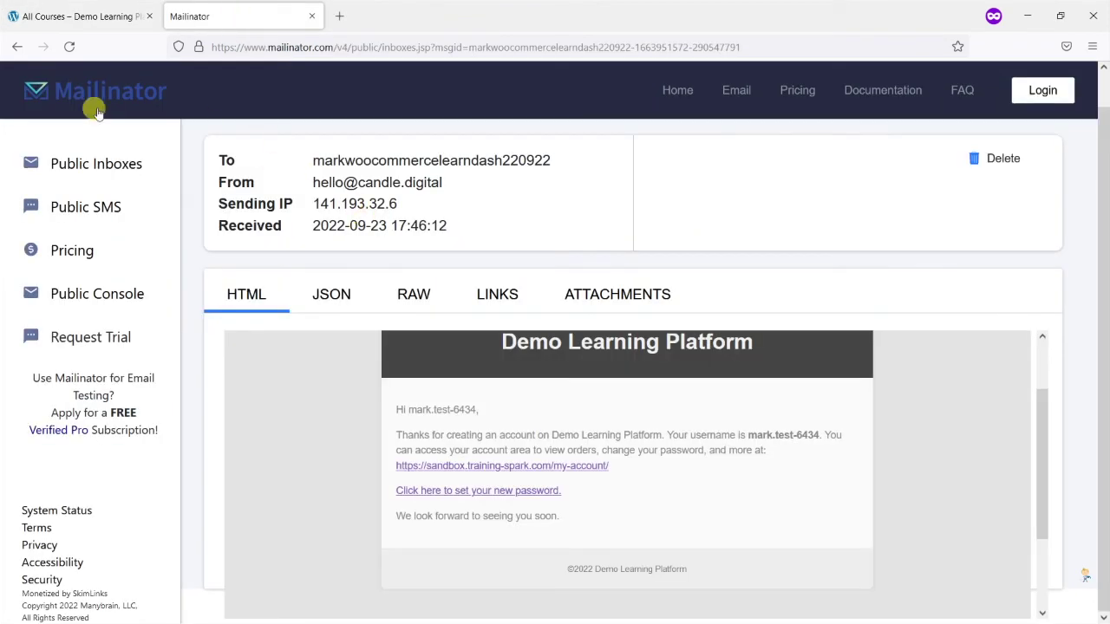
click(73, 169)
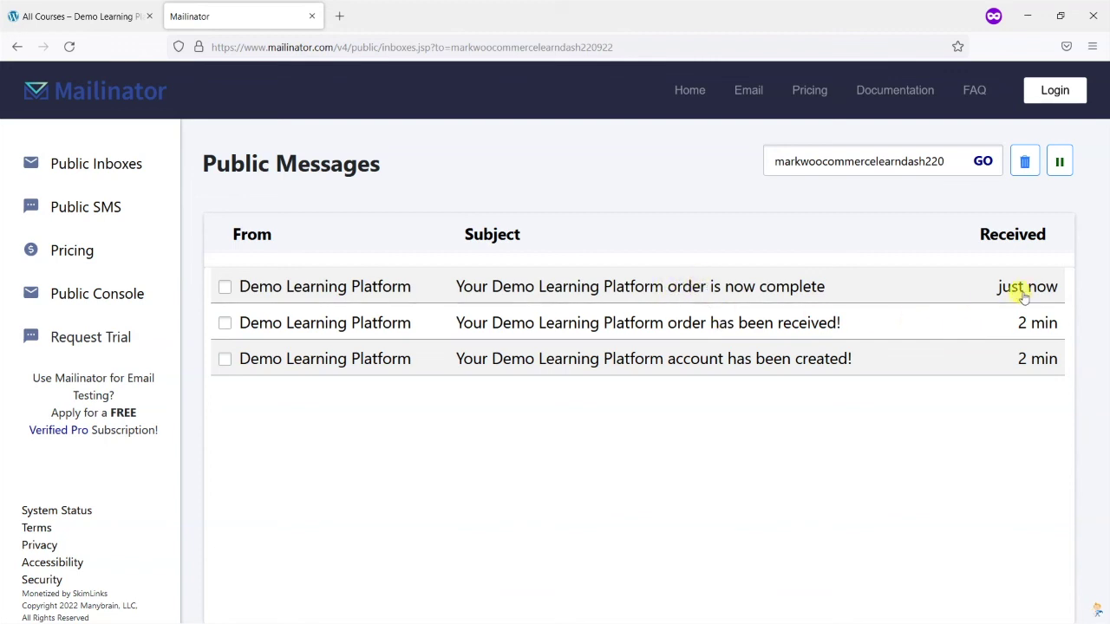
click(666, 293)
scroll(605, 431, down, 3)
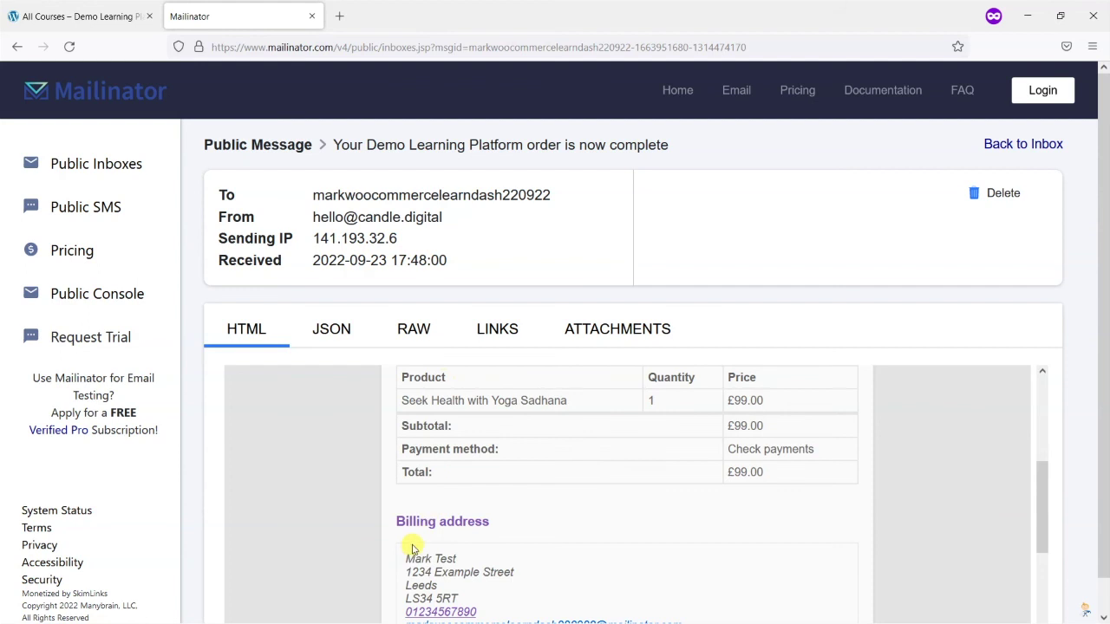
key(alt+Tab)
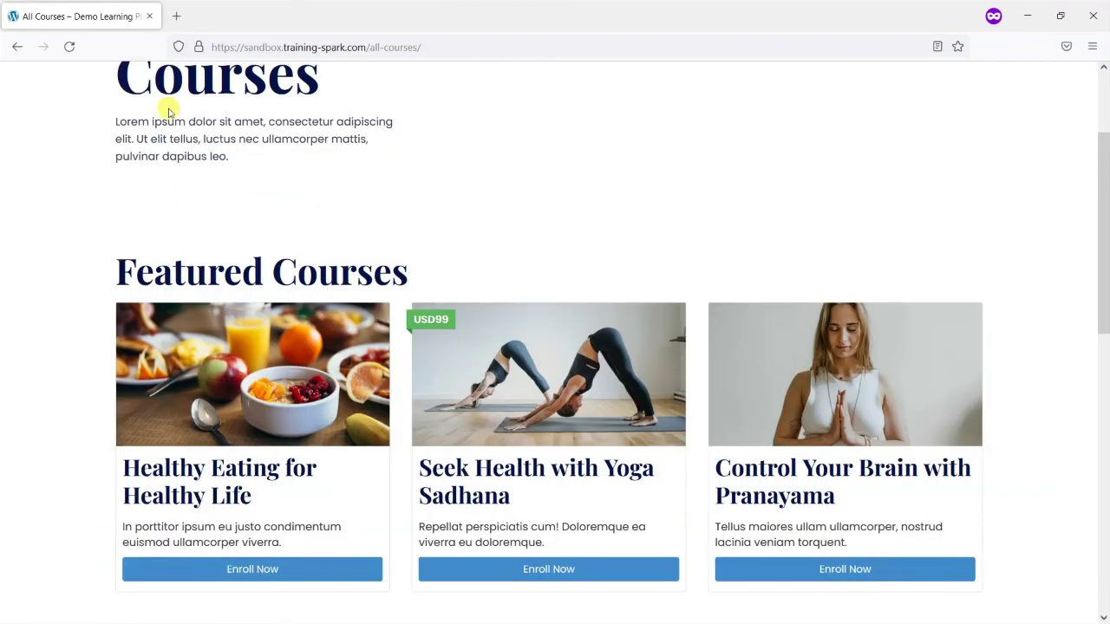
Reload All Courses to see the yoga course Enrolled, then open its Breathing the Correct Way lesson
click(67, 50)
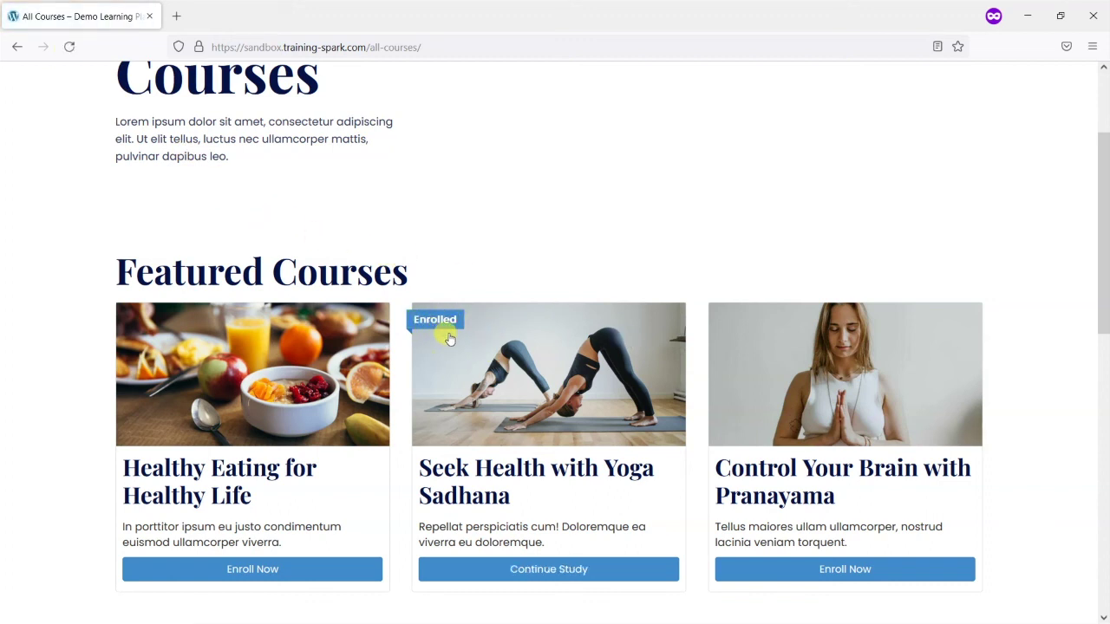
scroll(531, 349, down, 1)
click(532, 314)
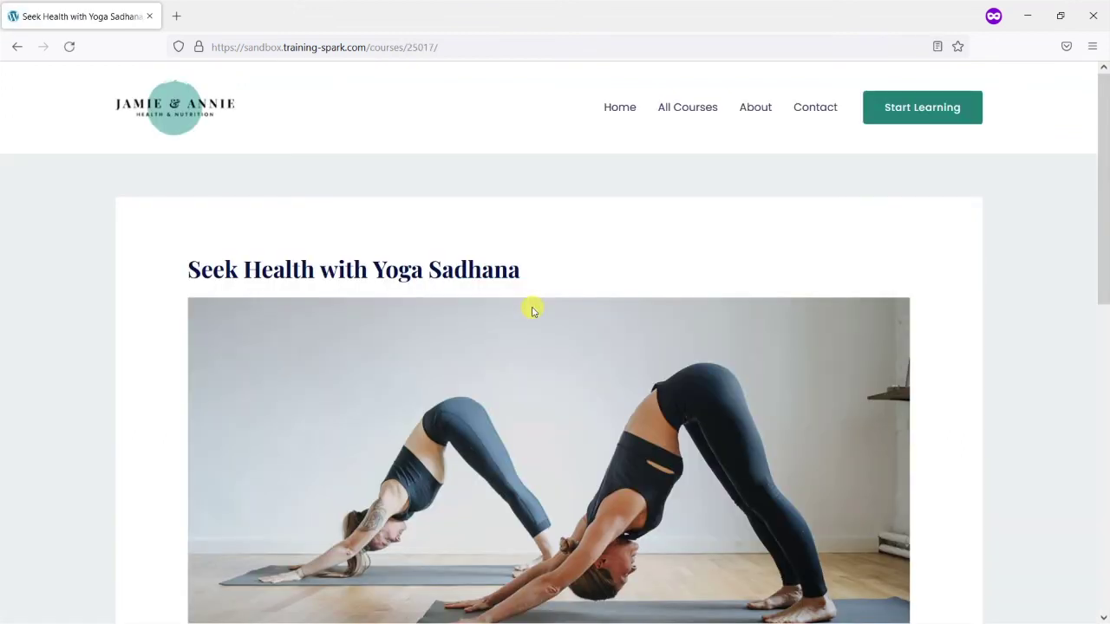
scroll(532, 311, down, 8)
click(321, 348)
scroll(512, 333, down, 5)
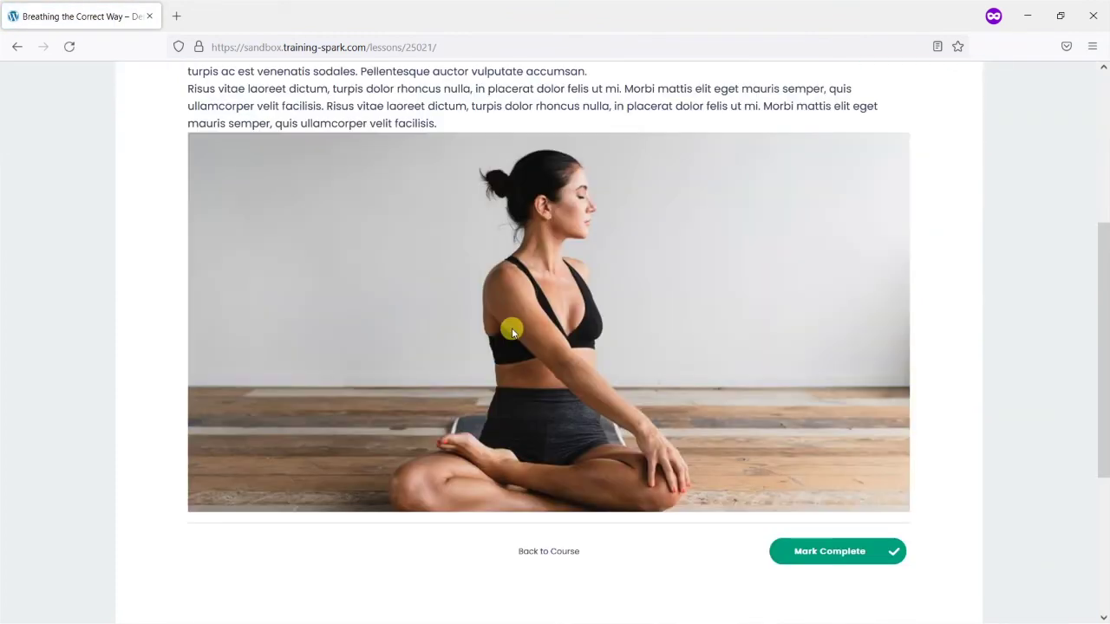
scroll(512, 332, up, 5)
key(alt+Tab)
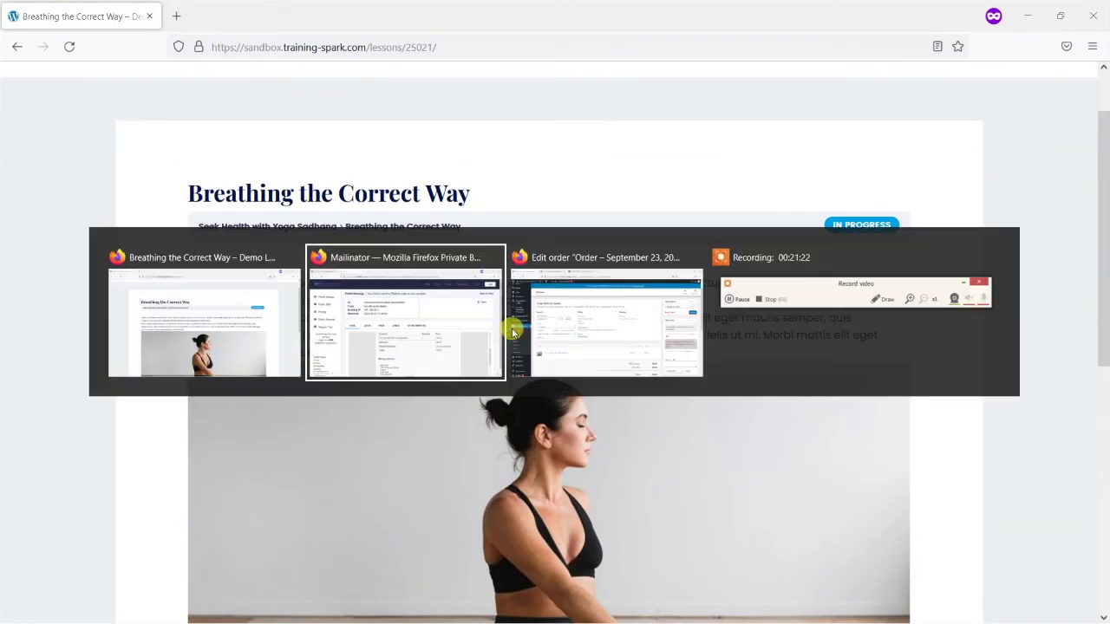
In the admin window, view WooCommerce Orders with the single £99.00 order now Completed
click(613, 335)
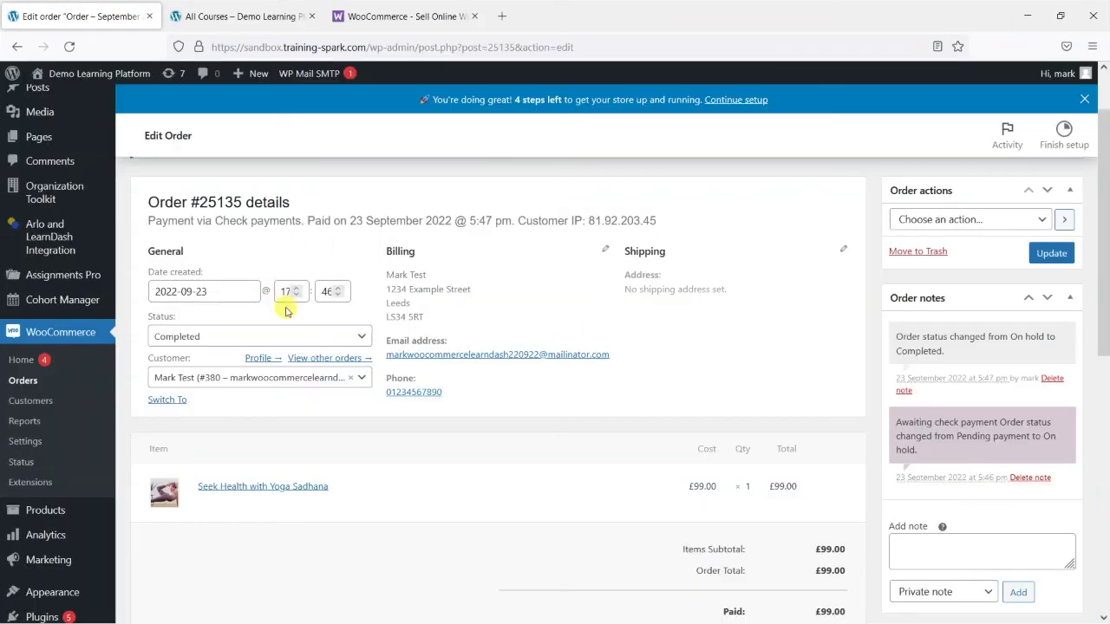
click(39, 387)
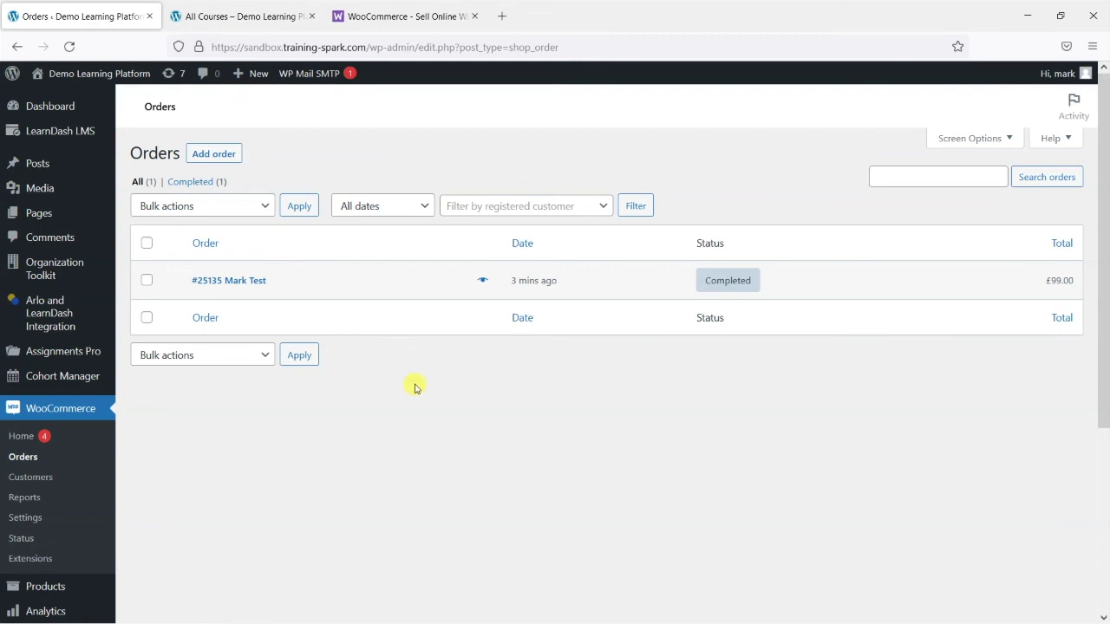
scroll(437, 382, down, 3)
scroll(418, 352, up, 2)
scroll(418, 351, up, 2)
scroll(408, 351, down, 3)
mouse_move(34, 438)
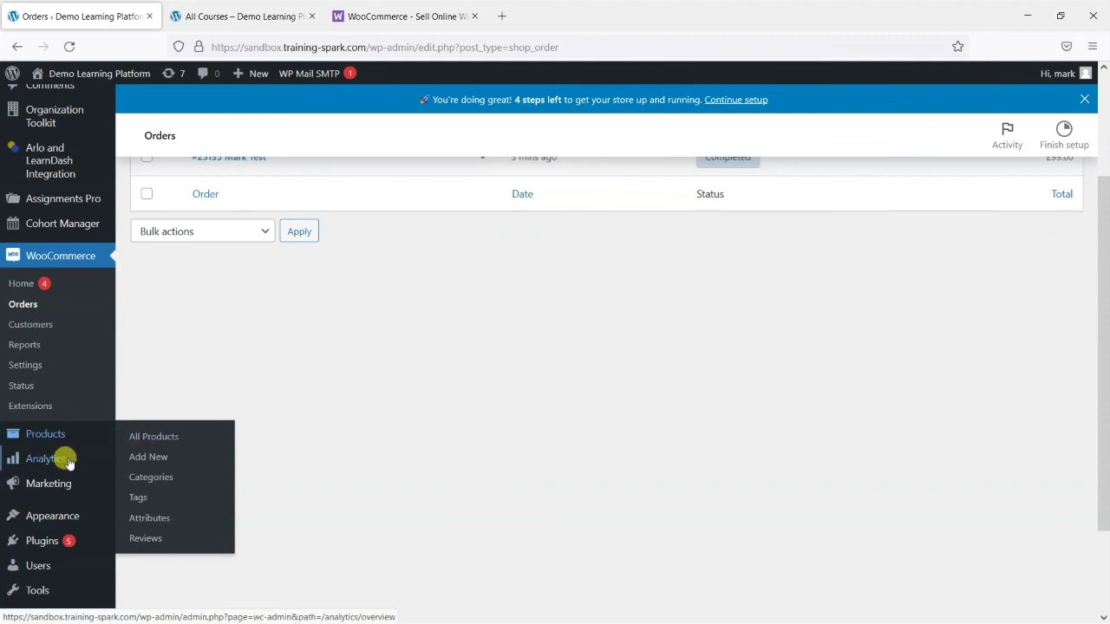
mouse_move(50, 460)
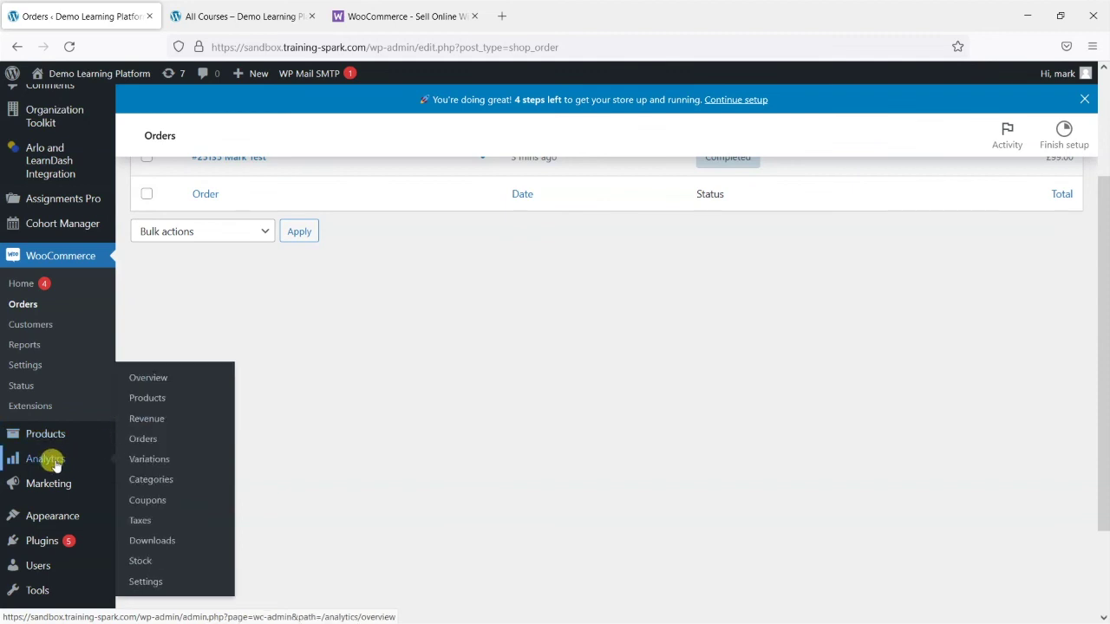
Review Analytics Overview: £99.00 total and net sales, 1 order, 1 product sold, date range unchanged
click(153, 384)
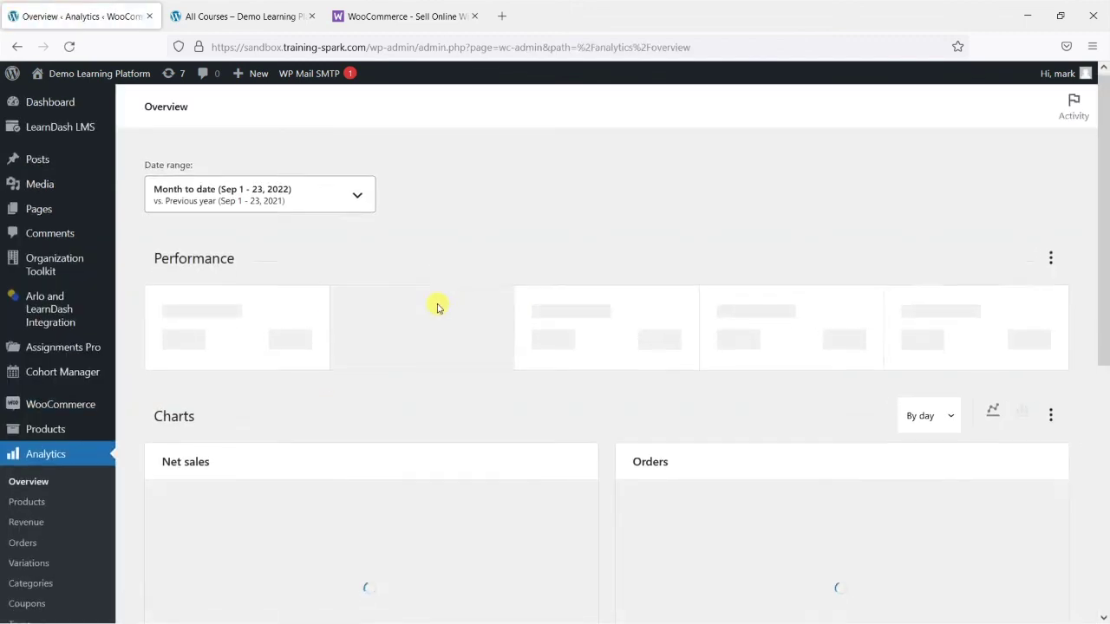
scroll(434, 299, down, 1)
scroll(589, 271, up, 1)
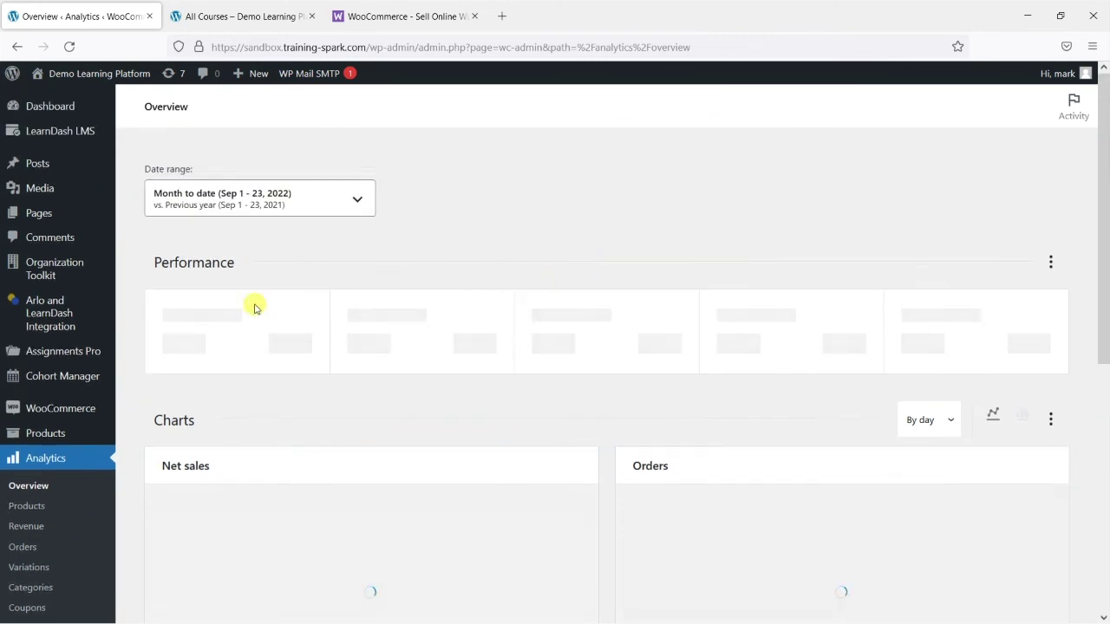
scroll(408, 342, down, 1)
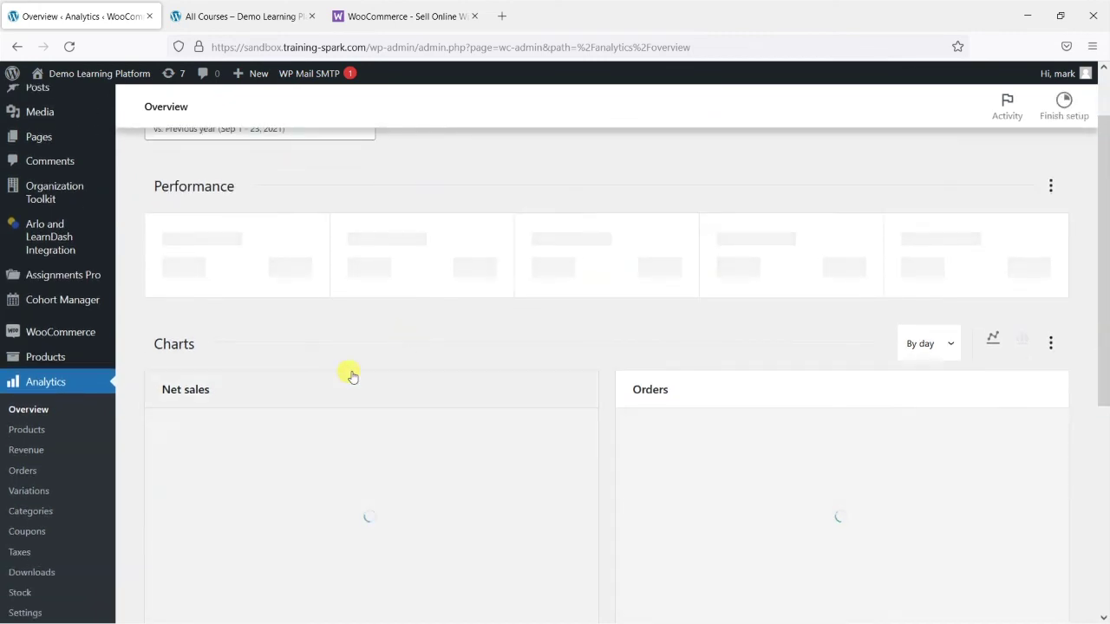
scroll(352, 375, up, 1)
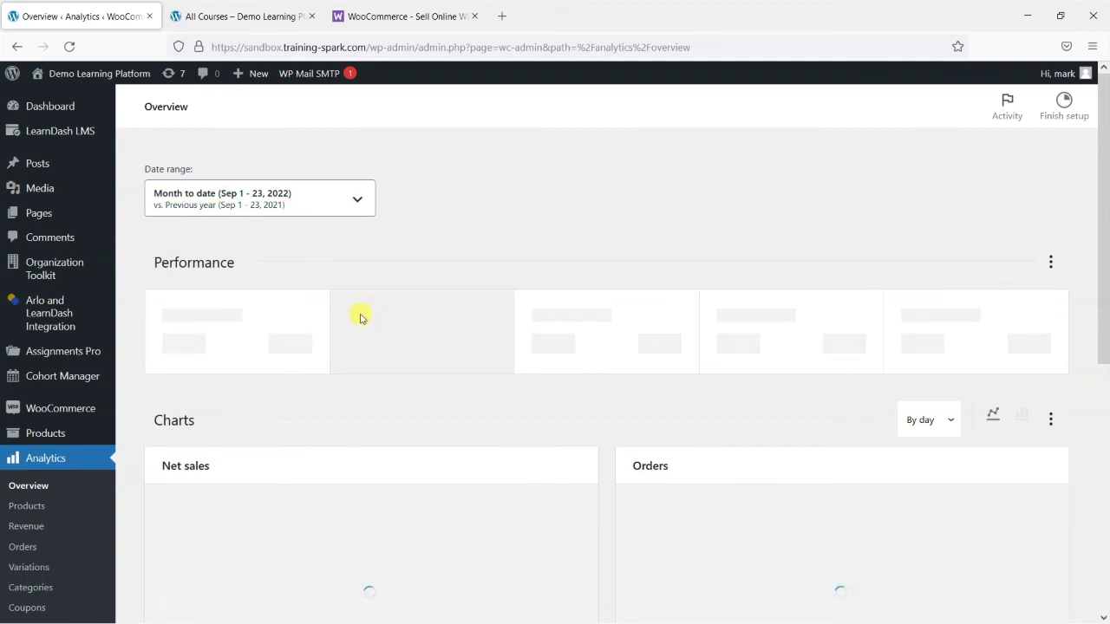
scroll(461, 364, down, 1)
scroll(438, 365, down, 5)
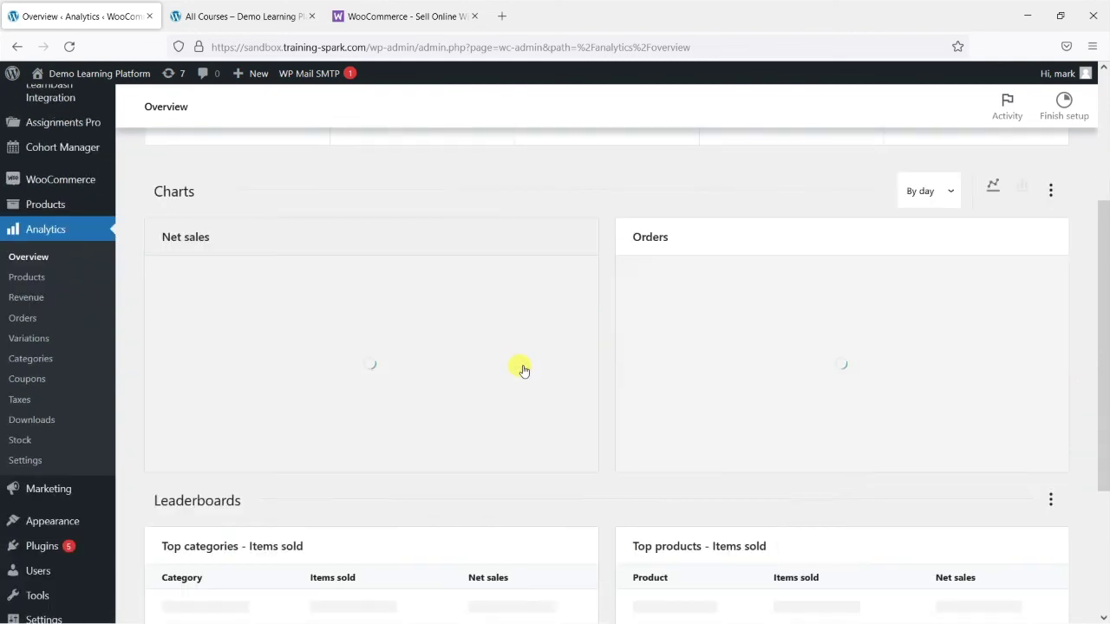
scroll(483, 350, up, 2)
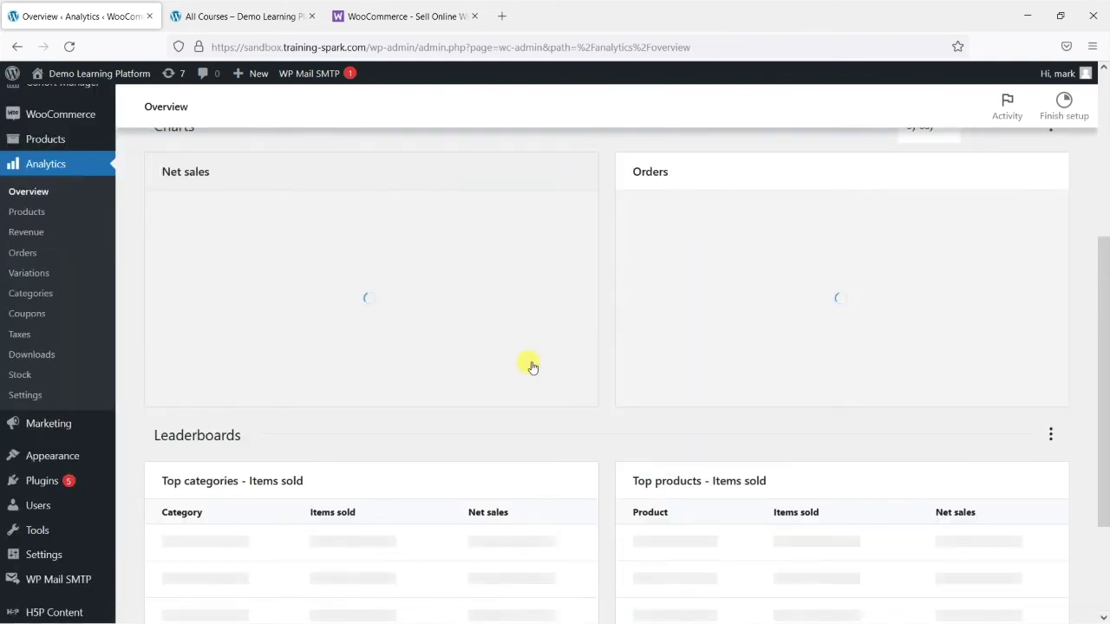
scroll(527, 370, up, 2)
scroll(537, 390, down, 1)
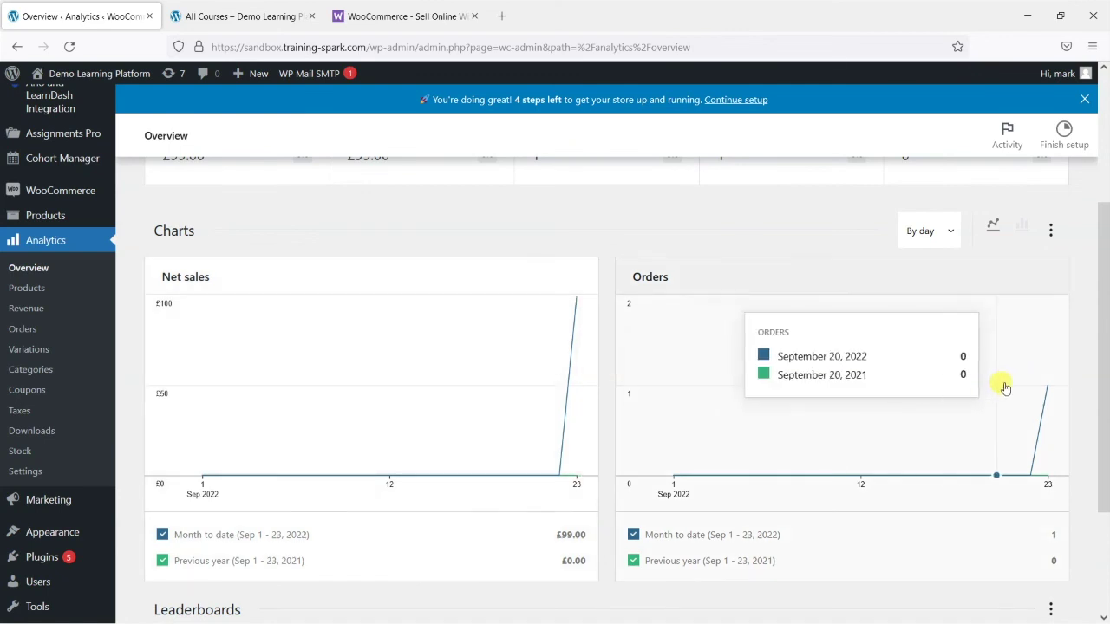
scroll(954, 373, up, 3)
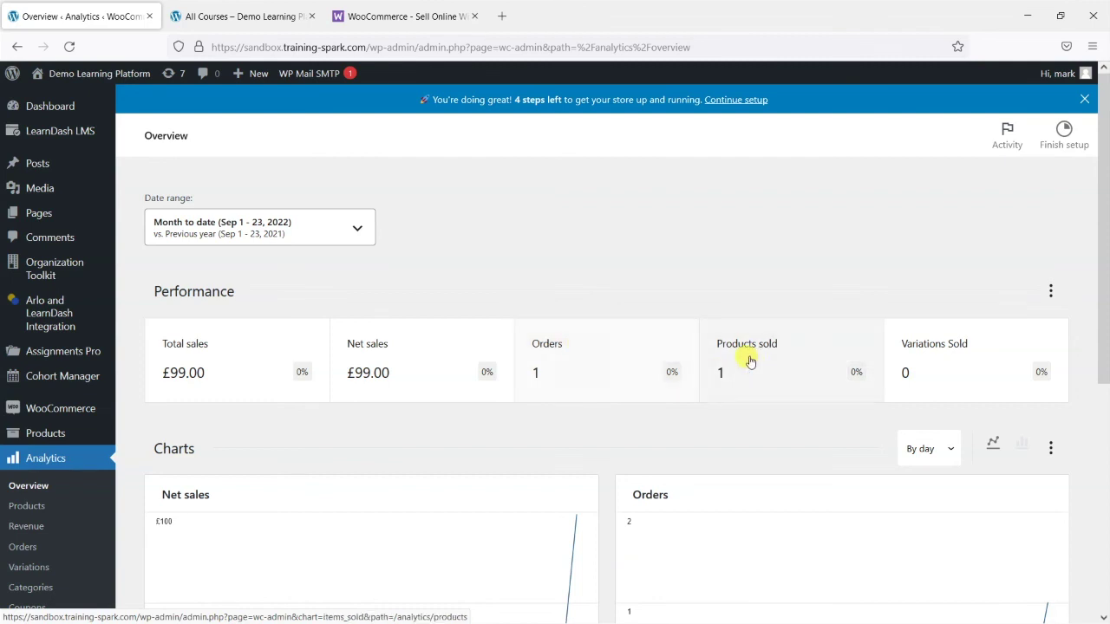
scroll(216, 389, down, 2)
scroll(54, 423, down, 2)
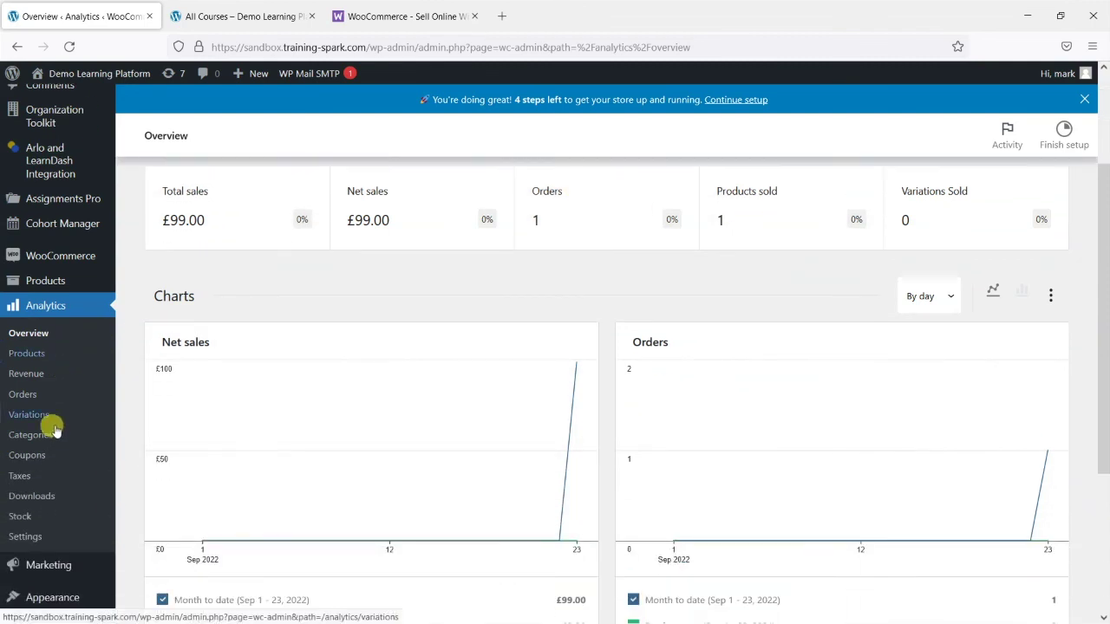
scroll(306, 320, up, 4)
click(298, 223)
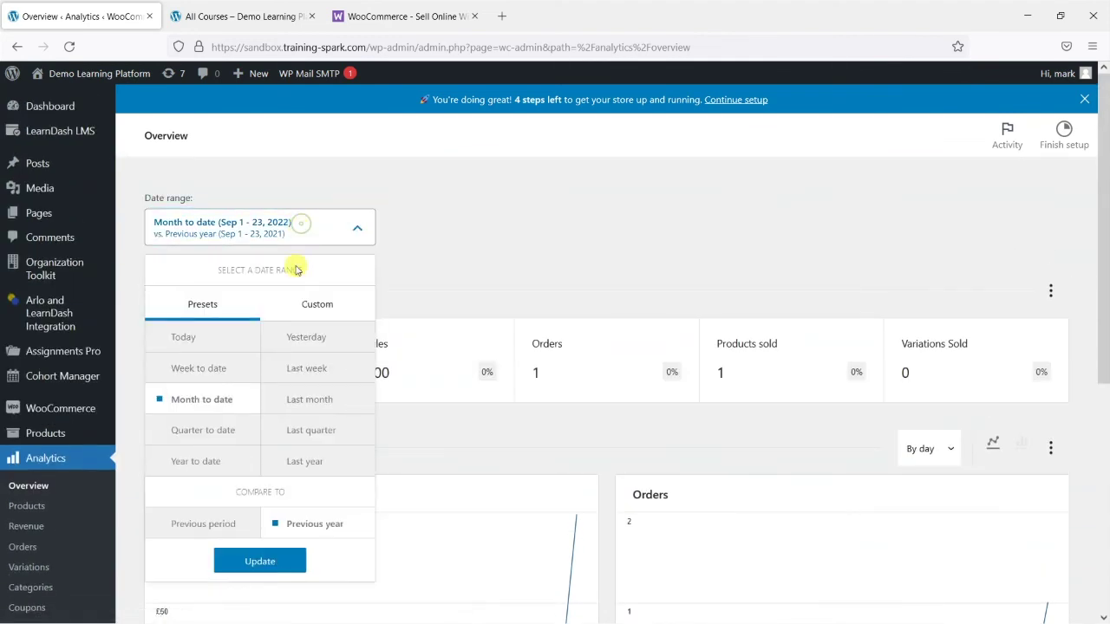
click(611, 253)
scroll(276, 380, down, 4)
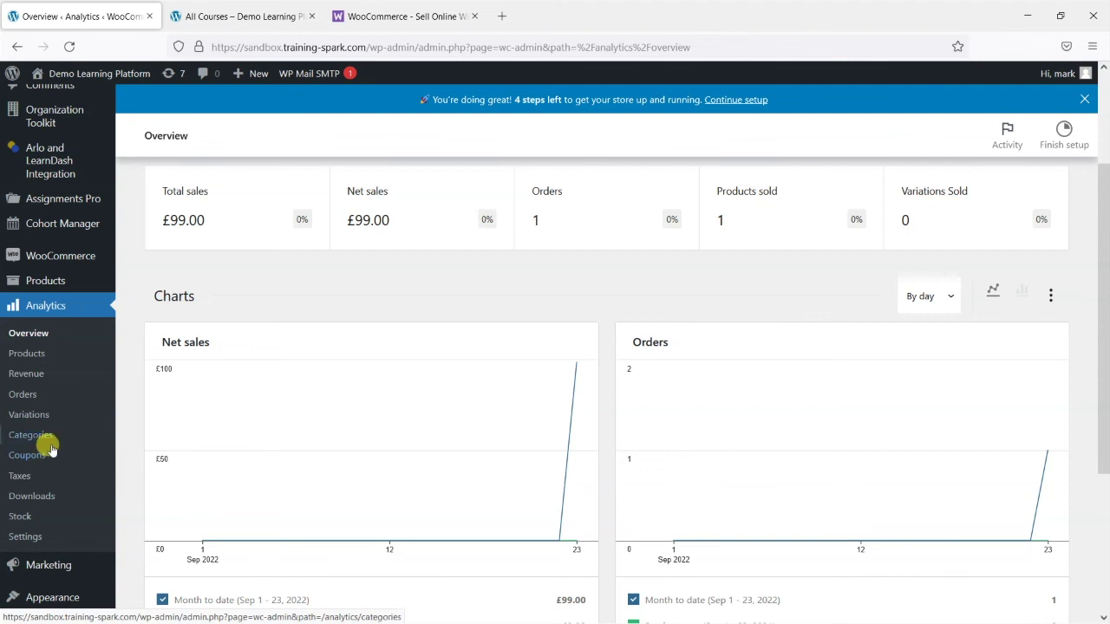
scroll(44, 439, down, 2)
scroll(52, 328, up, 2)
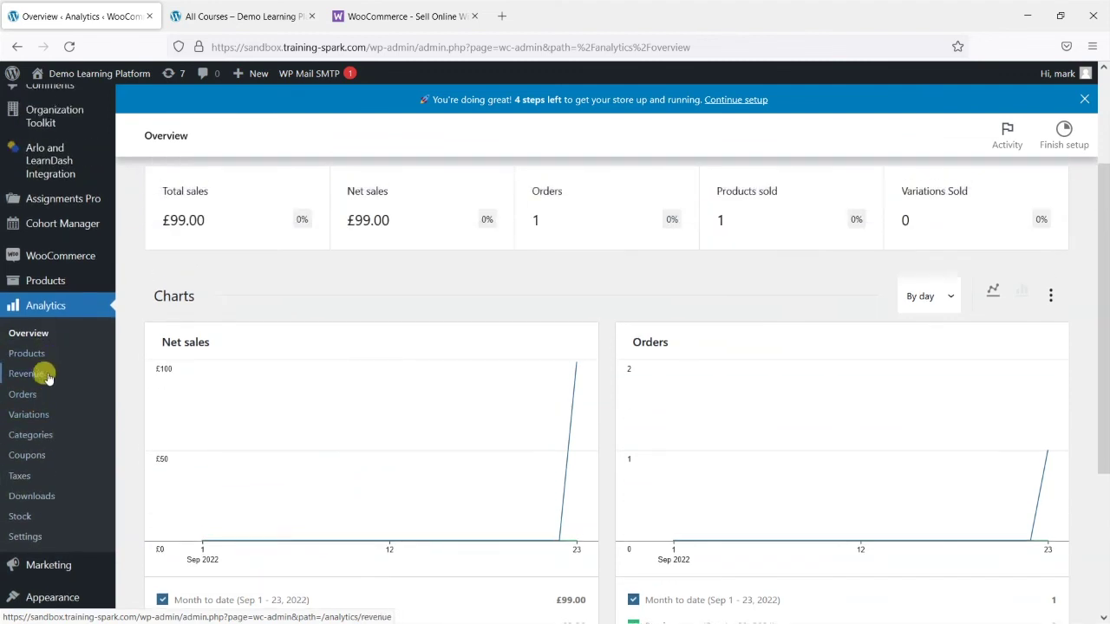
scroll(71, 419, down, 2)
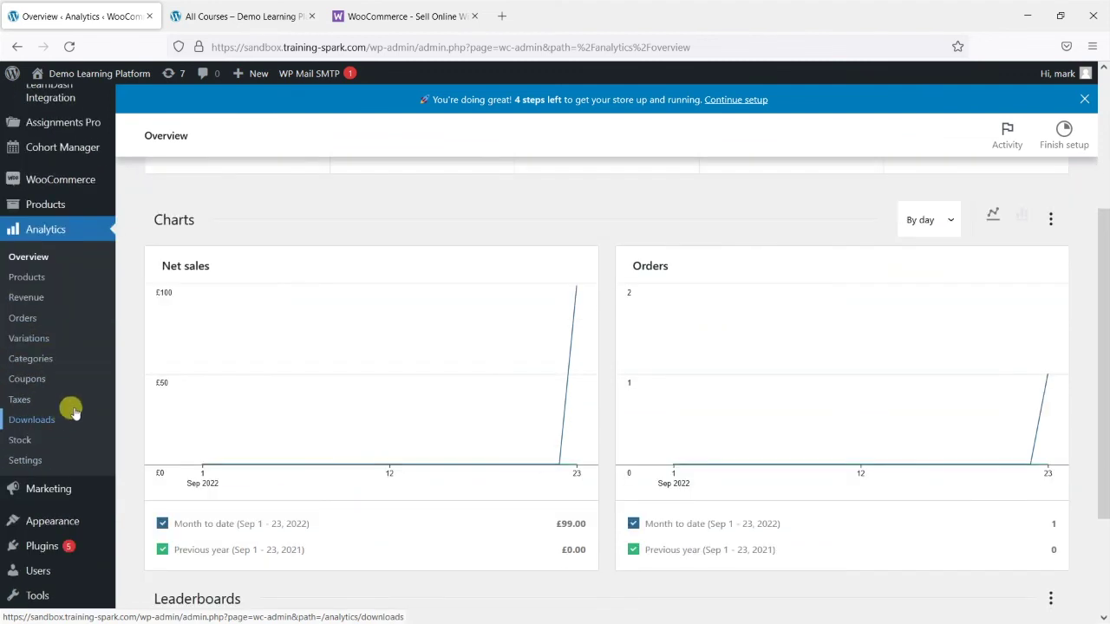
mouse_move(50, 493)
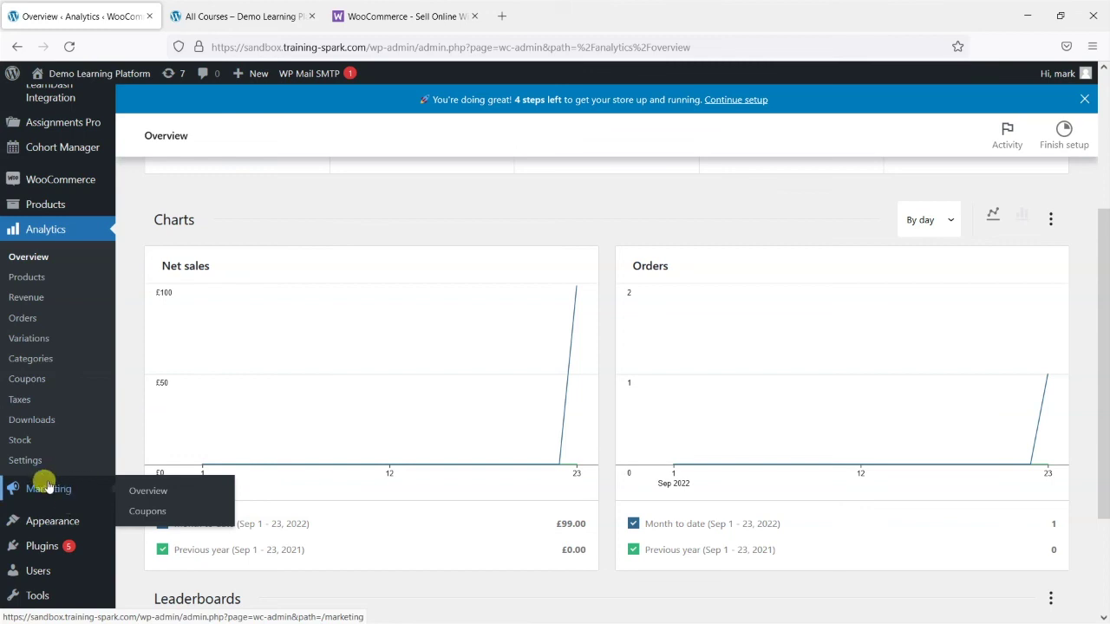
Open Marketing > Coupons and confirm no coupons have been created yet
click(152, 511)
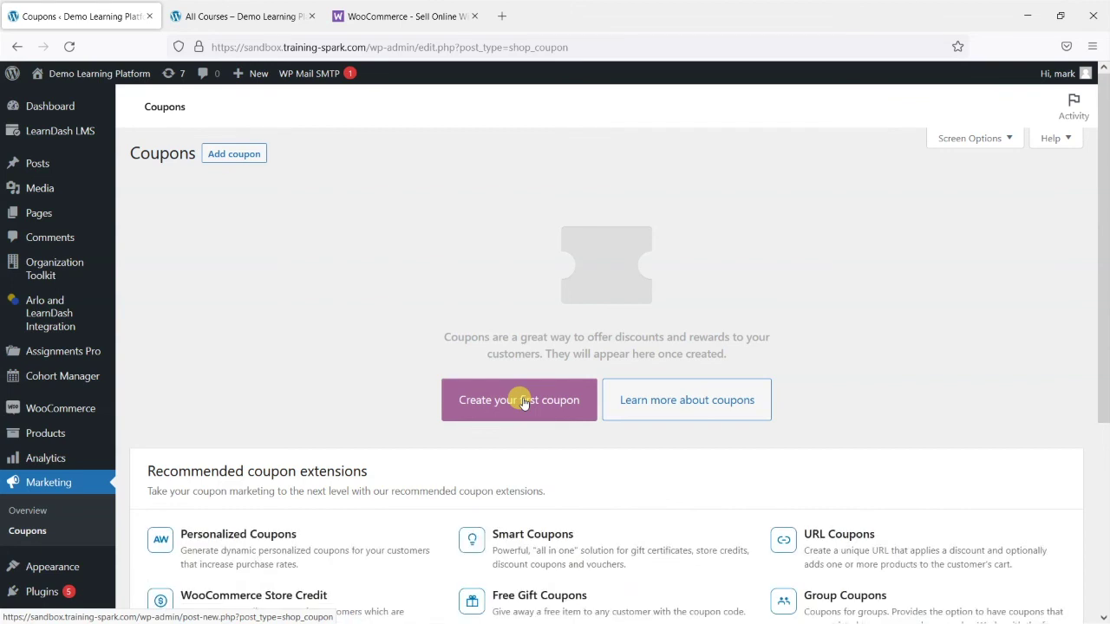
scroll(399, 351, down, 1)
scroll(399, 352, up, 1)
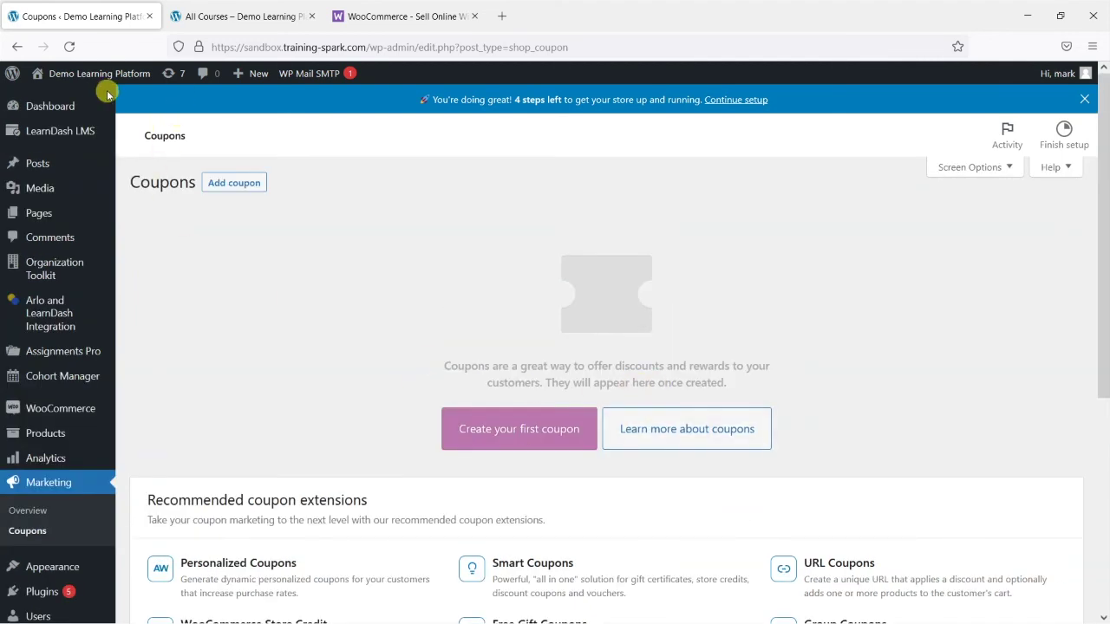